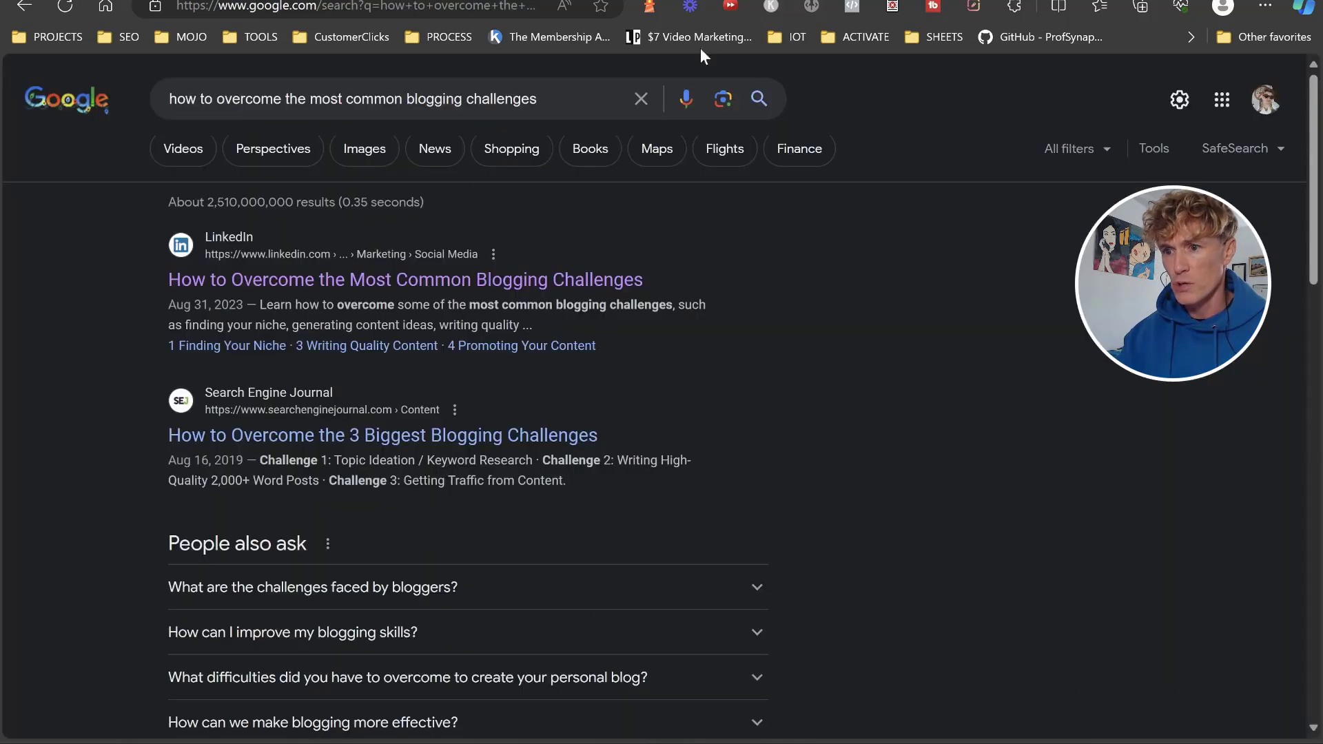
Open the ciarandoyle.com article on overcoming the most common blogging challenges from the Google search results.
{"action": "scroll", "coordinate": [317, 269], "scroll_direction": "down", "scroll_amount": 7}
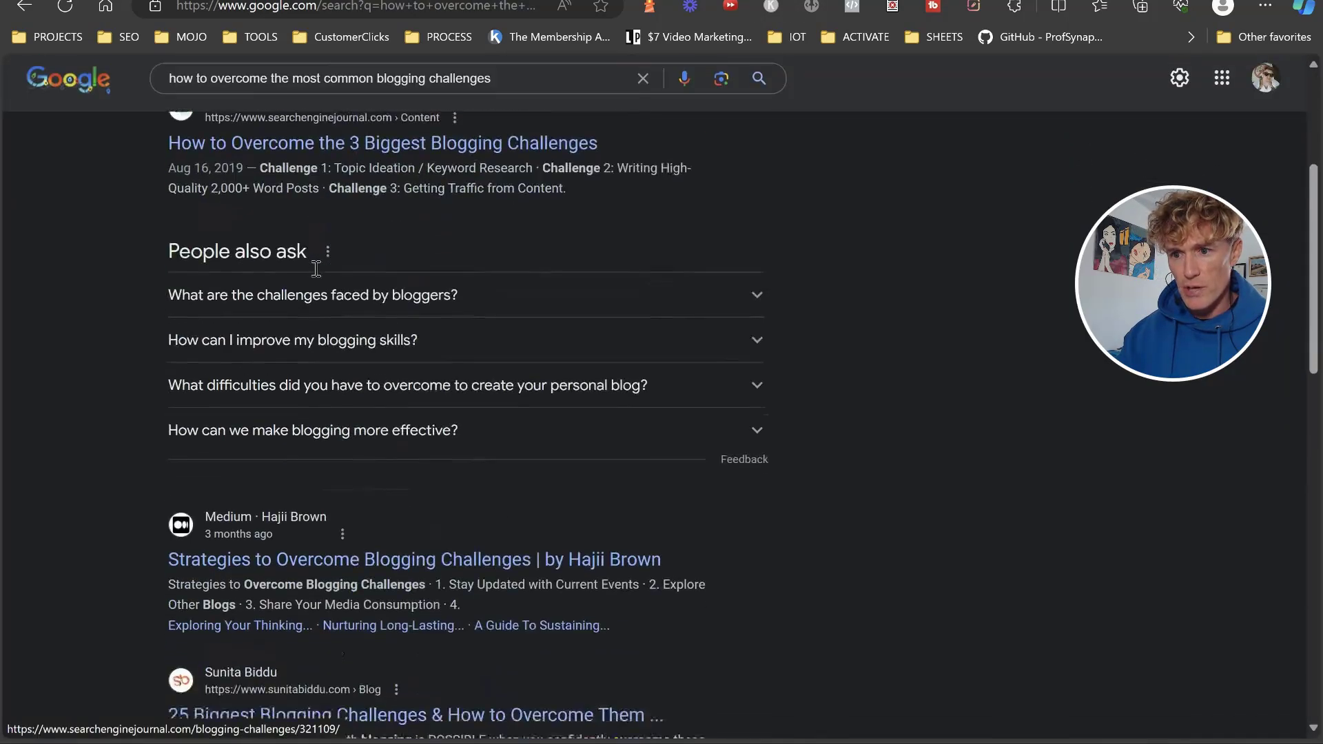
{"action": "scroll", "coordinate": [314, 267], "scroll_direction": "down", "scroll_amount": 3}
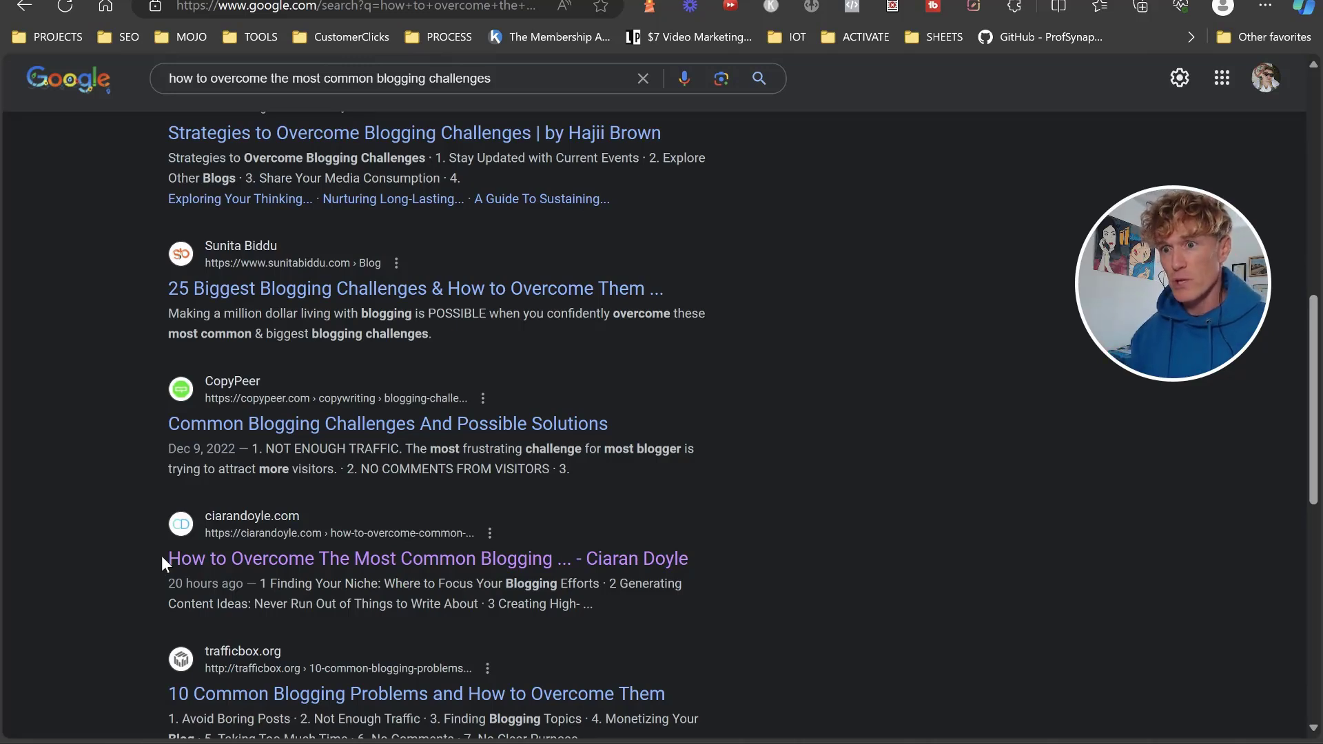
{"action": "left_click", "coordinate": [402, 559]}
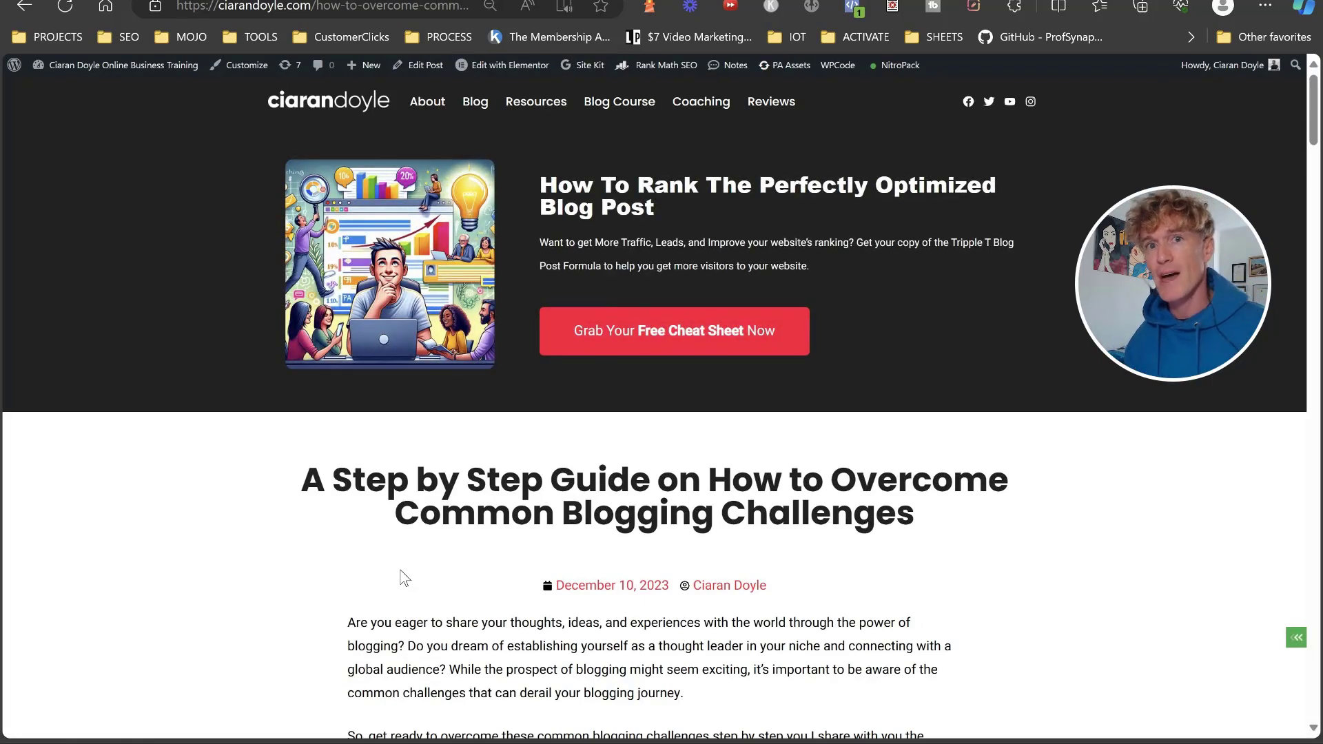
Examine the article's title, introduction and linked list of blogging challenges.
{"action": "scroll", "coordinate": [345, 497], "scroll_direction": "down", "scroll_amount": 4}
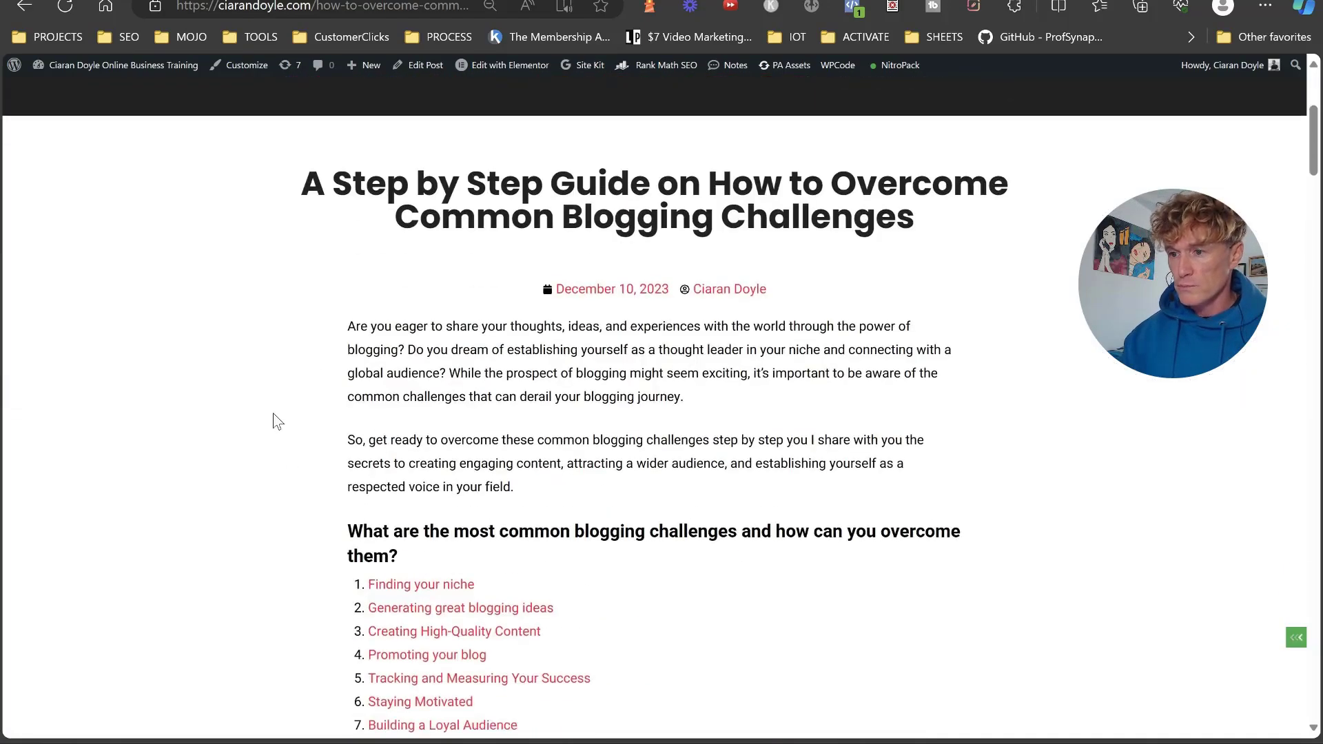
{"action": "scroll", "coordinate": [290, 344], "scroll_direction": "up", "scroll_amount": 2}
{"action": "left_click_drag", "start_coordinate": [299, 275], "coordinate": [1025, 307]}
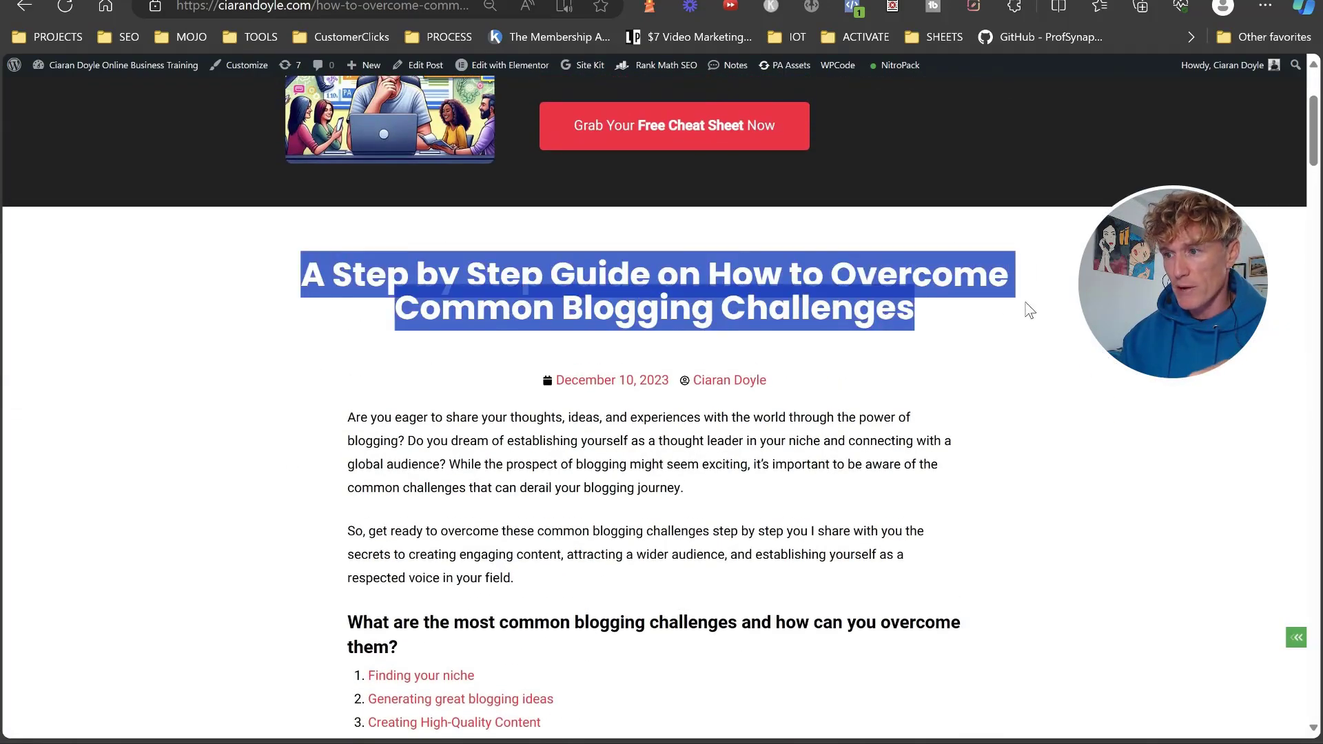
{"action": "scroll", "coordinate": [295, 278], "scroll_direction": "down", "scroll_amount": 4}
{"action": "scroll", "coordinate": [350, 193], "scroll_direction": "up", "scroll_amount": 1}
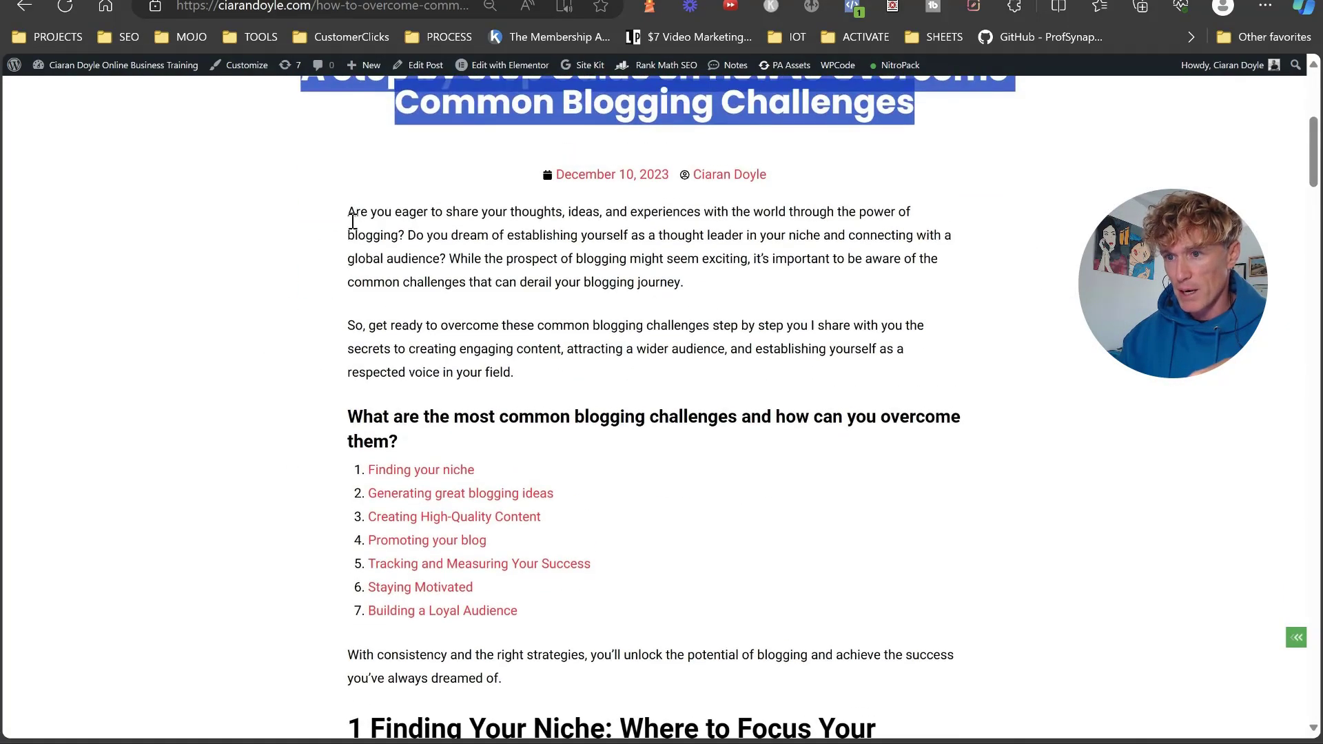
{"action": "left_click_drag", "start_coordinate": [354, 220], "coordinate": [866, 325]}
{"action": "scroll", "coordinate": [443, 386], "scroll_direction": "down", "scroll_amount": 3}
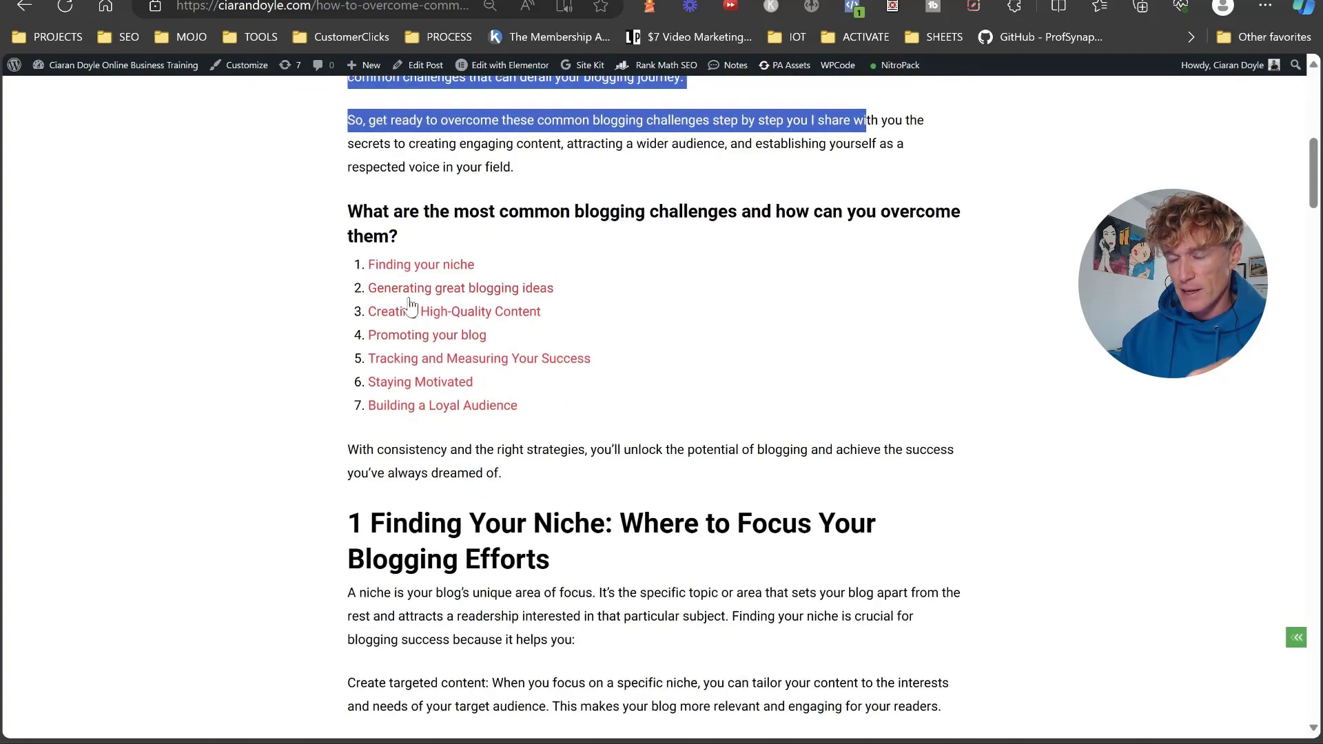
{"action": "scroll", "coordinate": [436, 342], "scroll_direction": "down", "scroll_amount": 3}
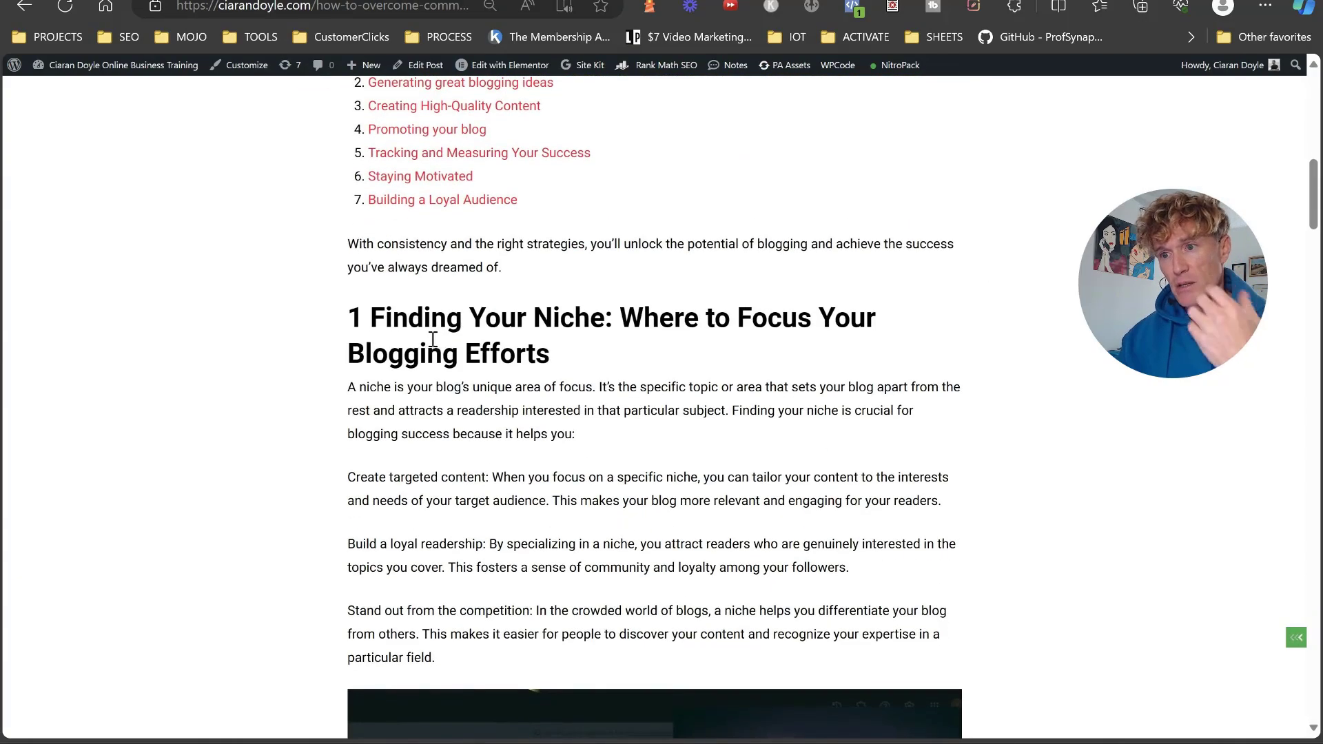
Look through the article's numbered challenge sections, starting at "Finding Your Niche" and continuing to "Building a Loyal Audience".
{"action": "scroll", "coordinate": [436, 342], "scroll_direction": "up", "scroll_amount": 3}
{"action": "left_click_drag", "start_coordinate": [346, 503], "coordinate": [586, 575]}
{"action": "scroll", "coordinate": [311, 407], "scroll_direction": "down", "scroll_amount": 5}
{"action": "scroll", "coordinate": [312, 410], "scroll_direction": "down", "scroll_amount": 20}
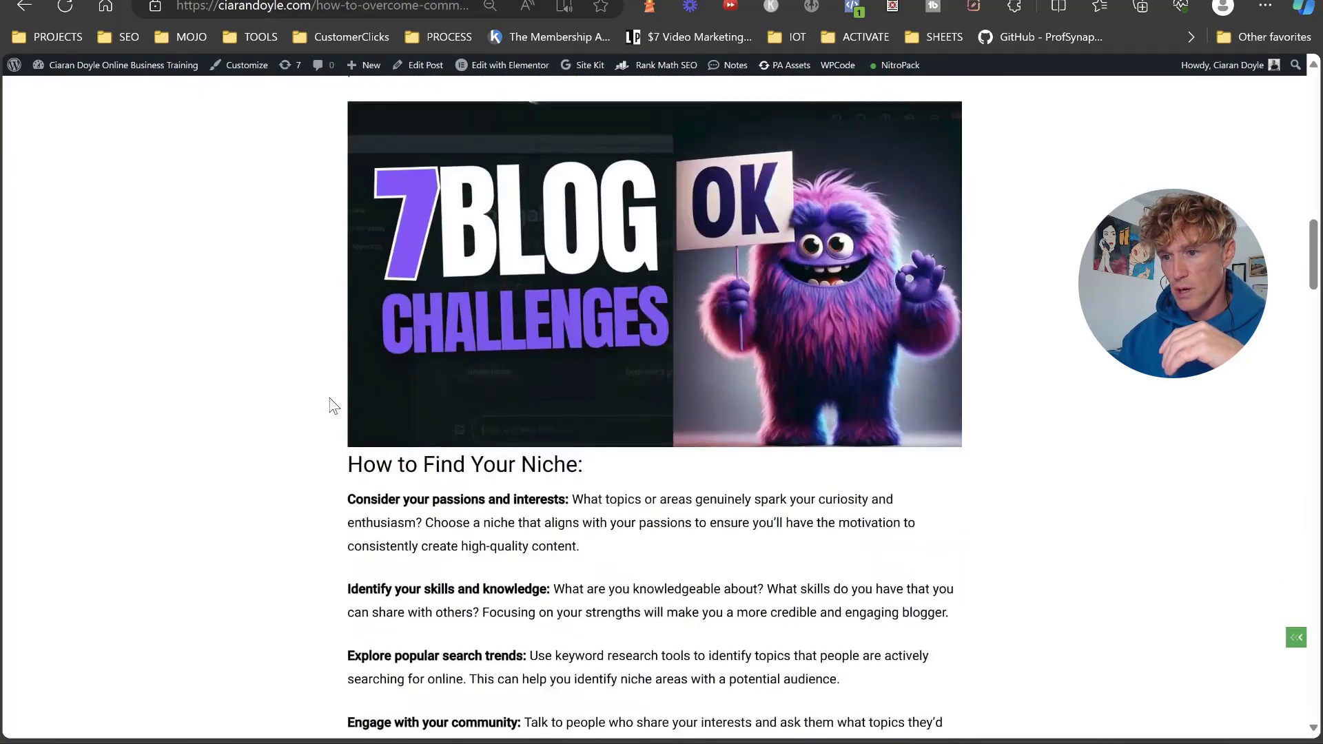
{"action": "scroll", "coordinate": [477, 302], "scroll_direction": "down", "scroll_amount": 20}
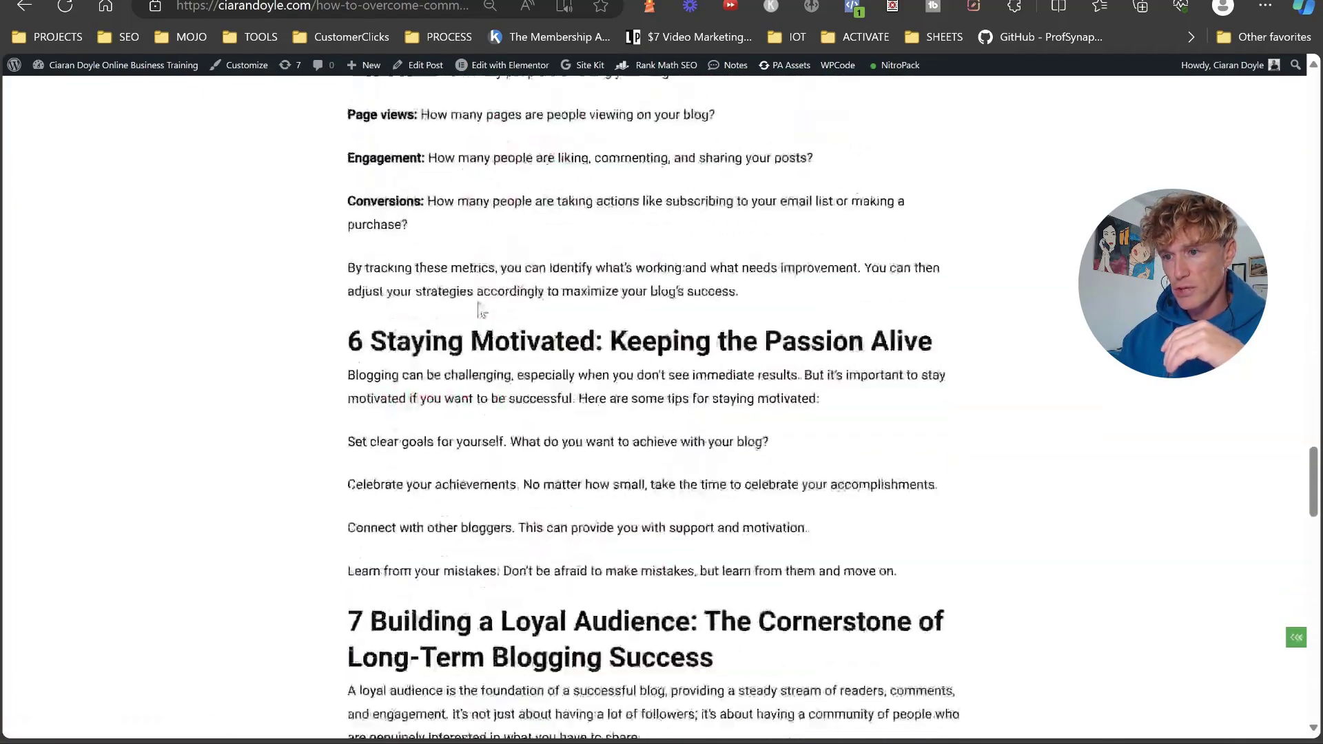
{"action": "scroll", "coordinate": [360, 293], "scroll_direction": "up", "scroll_amount": 8}
{"action": "scroll", "coordinate": [248, 384], "scroll_direction": "up", "scroll_amount": 20}
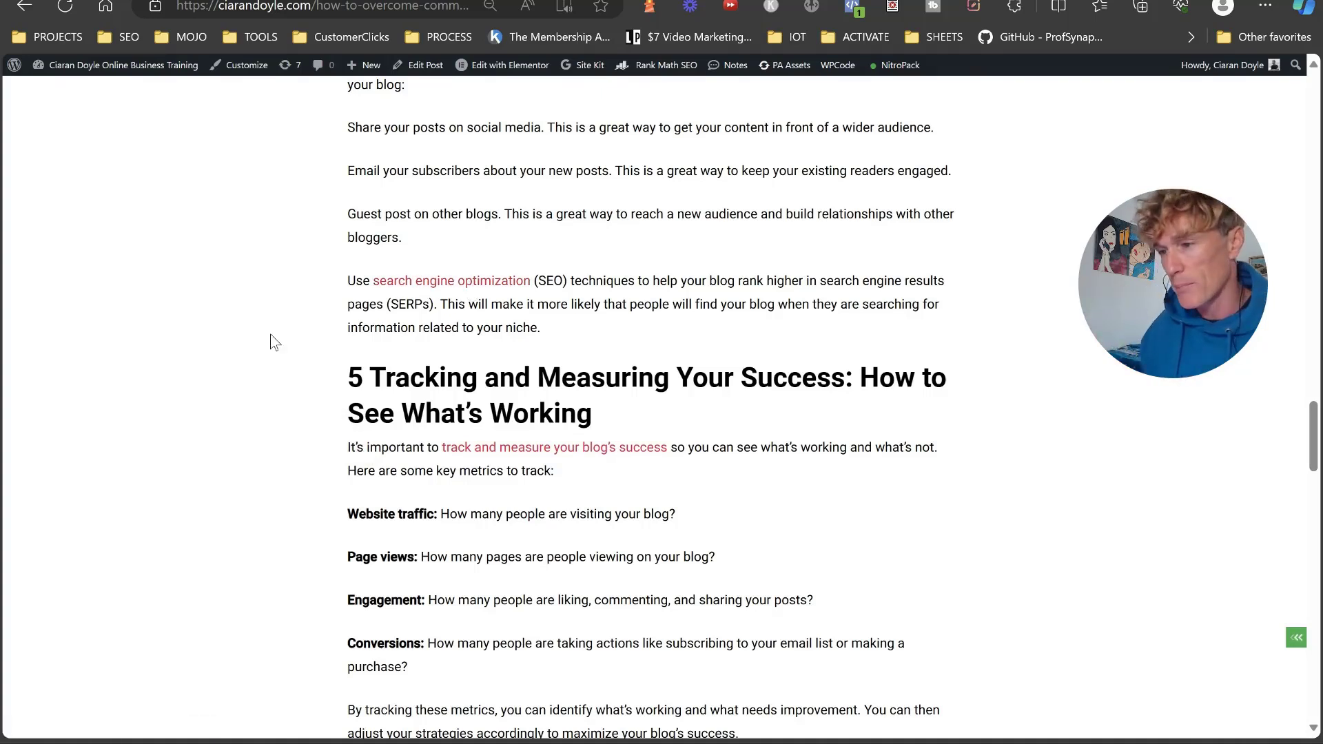
{"action": "scroll", "coordinate": [288, 332], "scroll_direction": "up", "scroll_amount": 20}
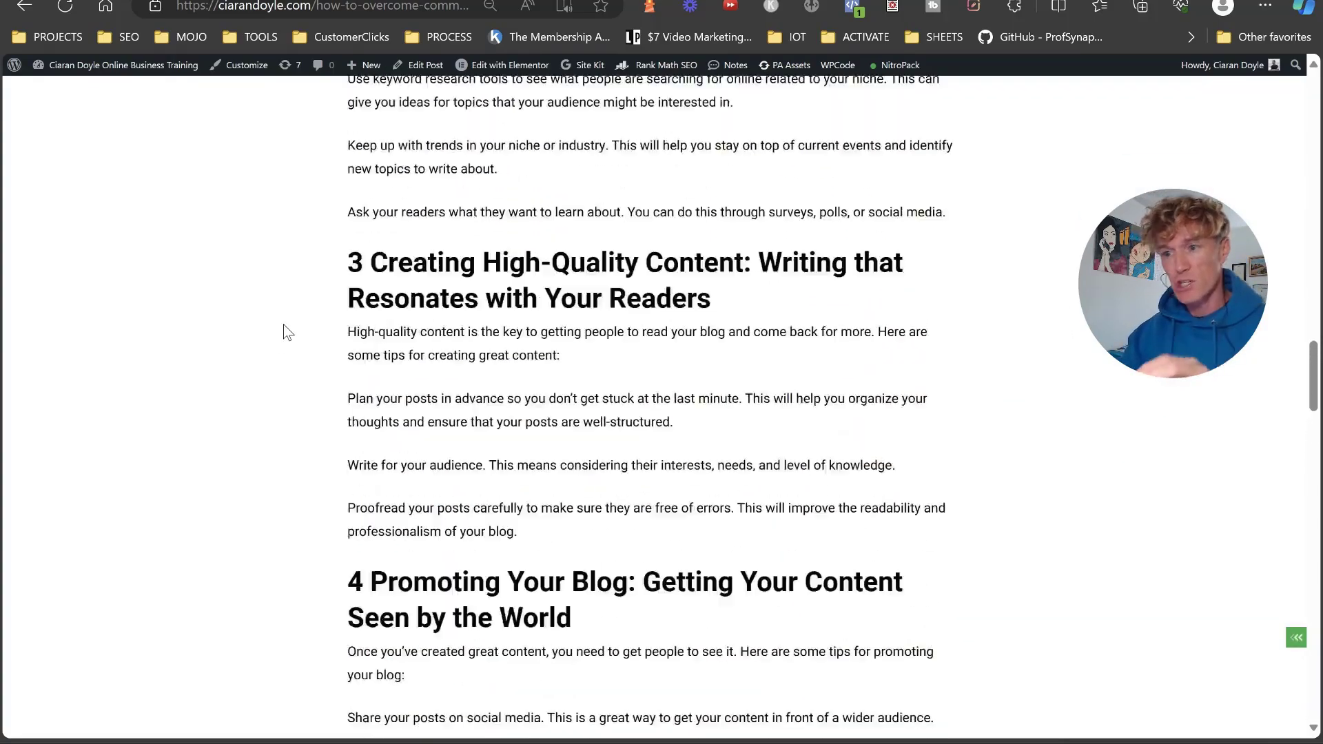
{"action": "scroll", "coordinate": [284, 324], "scroll_direction": "up", "scroll_amount": 2}
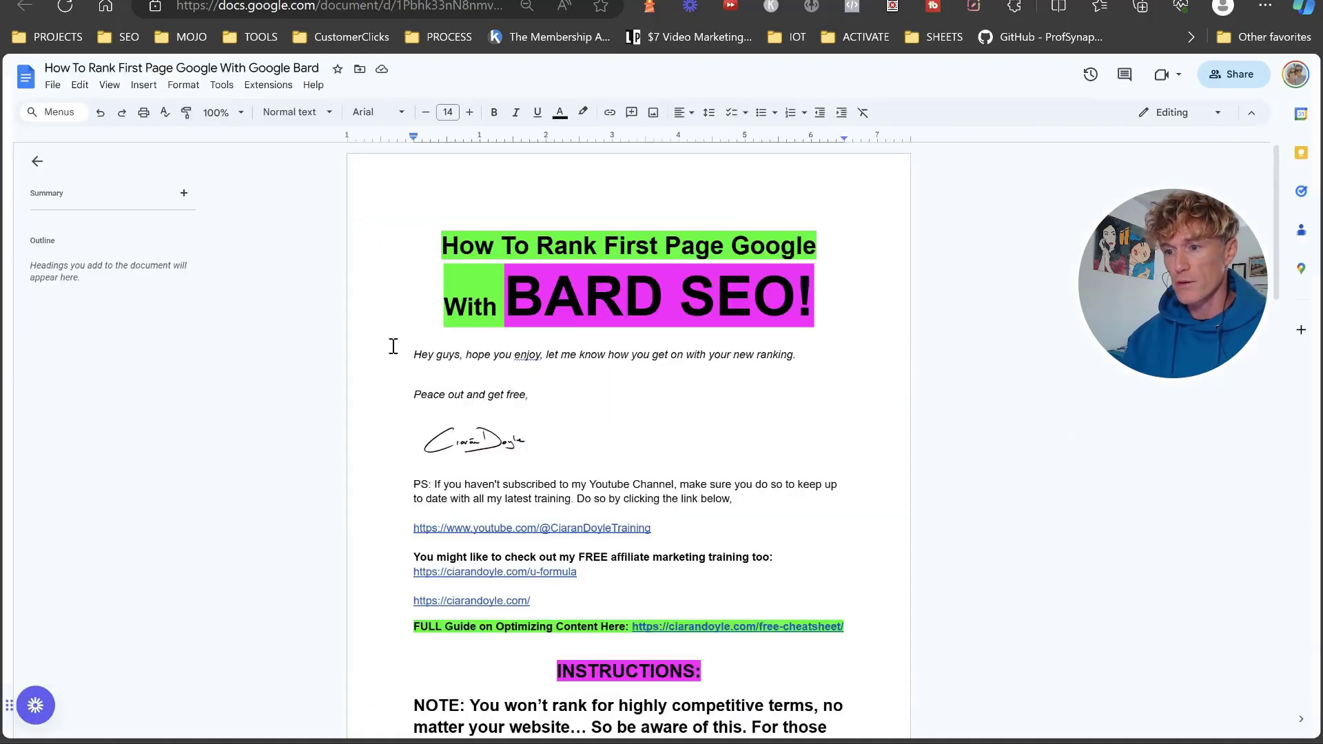
Review the start of the document's instructions and open Google Bard in a new browser tab.
{"action": "scroll", "coordinate": [310, 407], "scroll_direction": "down", "scroll_amount": 5}
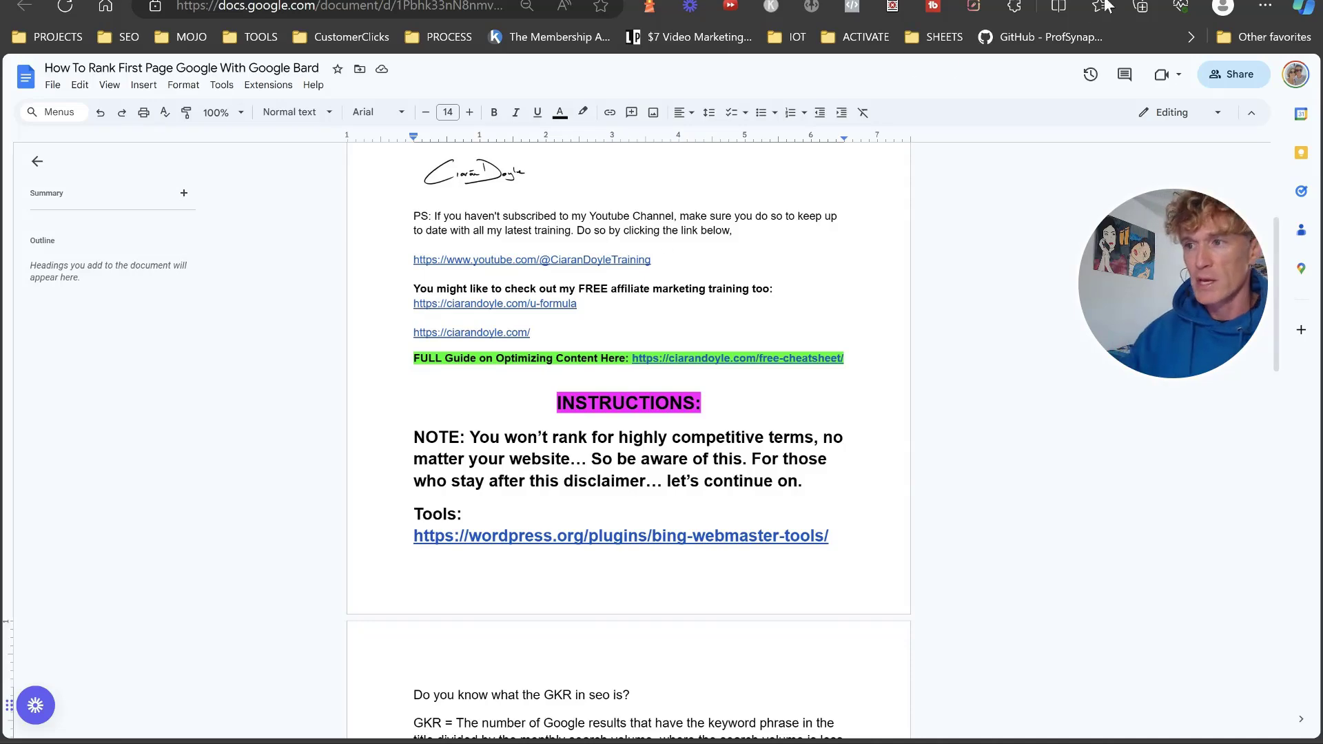
{"action": "key", "text": "ctrl+t"}
{"action": "type", "text": "bard"}
{"action": "key", "text": "Return"}
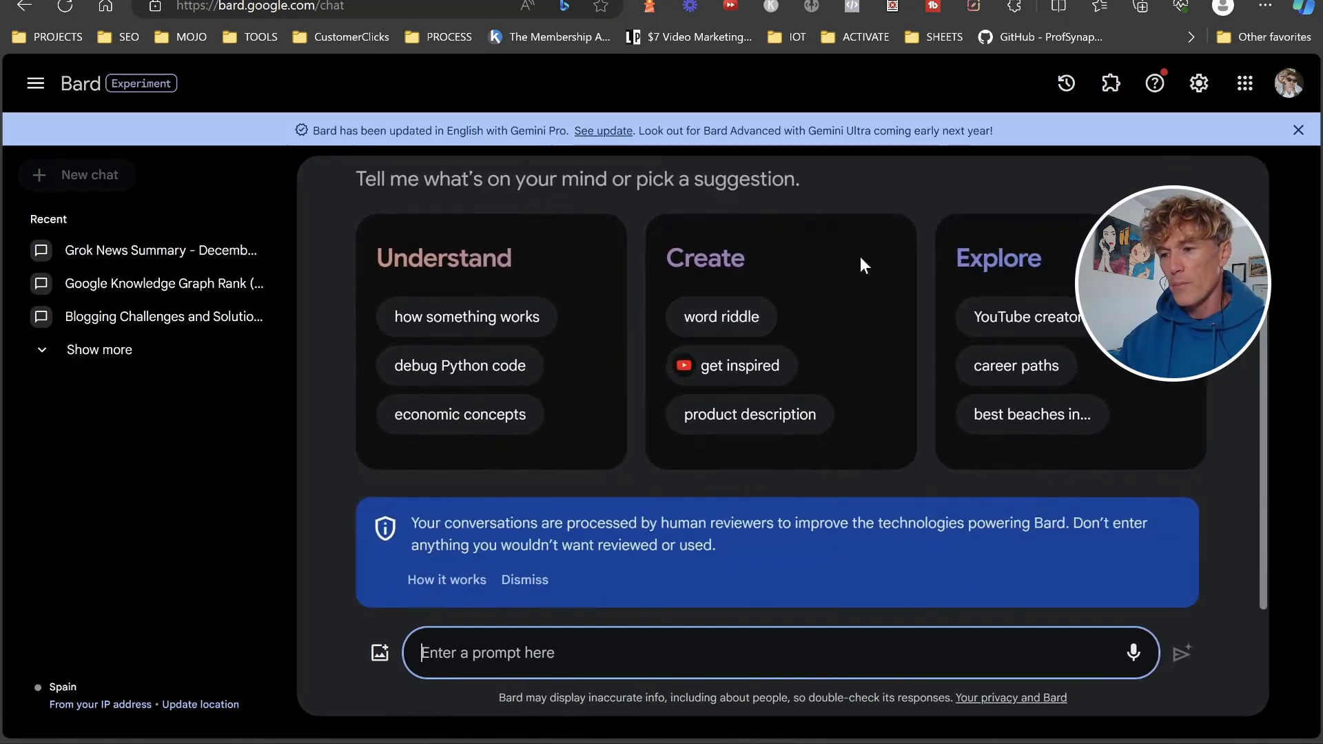
Switch to the Google Docs instructions and copy the question "Do you know what the GKR in seo is?".
{"action": "key", "text": "ctrl+shift+Tab"}
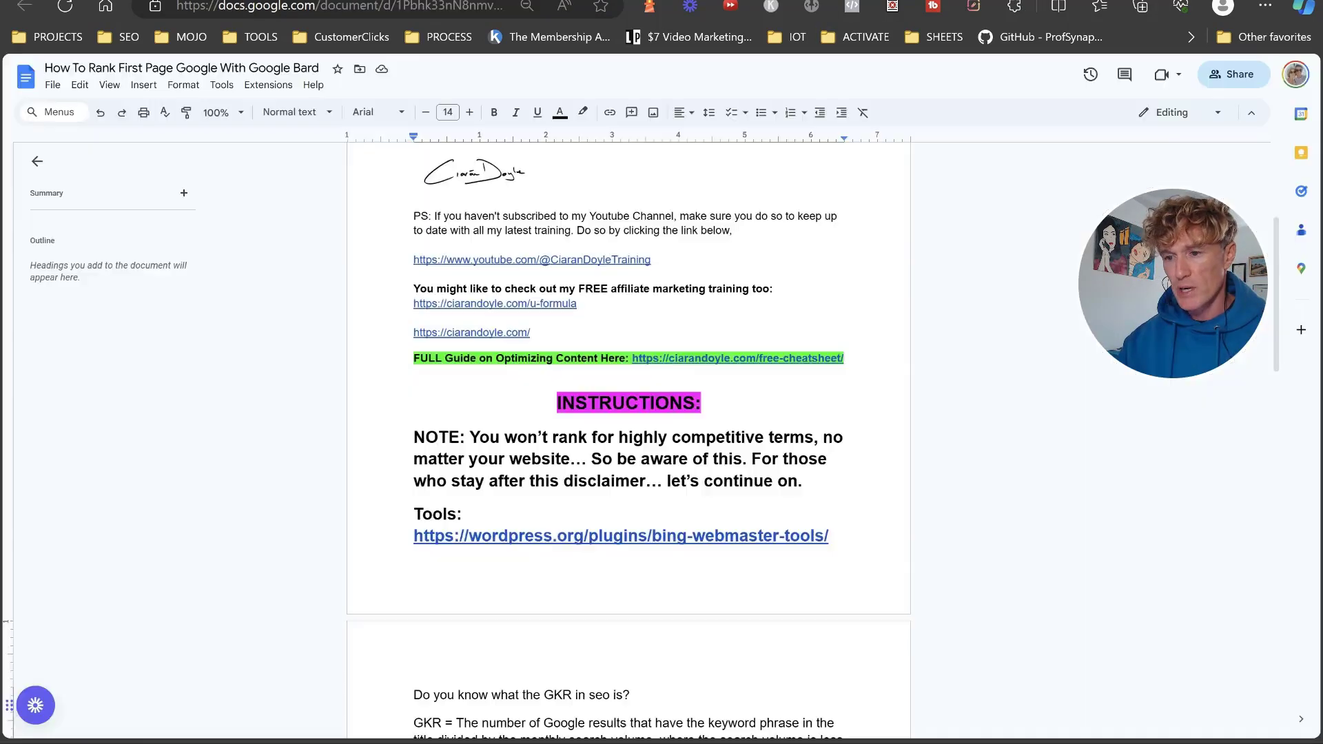
{"action": "scroll", "coordinate": [610, 493], "scroll_direction": "down", "scroll_amount": 3}
{"action": "left_click_drag", "start_coordinate": [663, 490], "coordinate": [377, 437]}
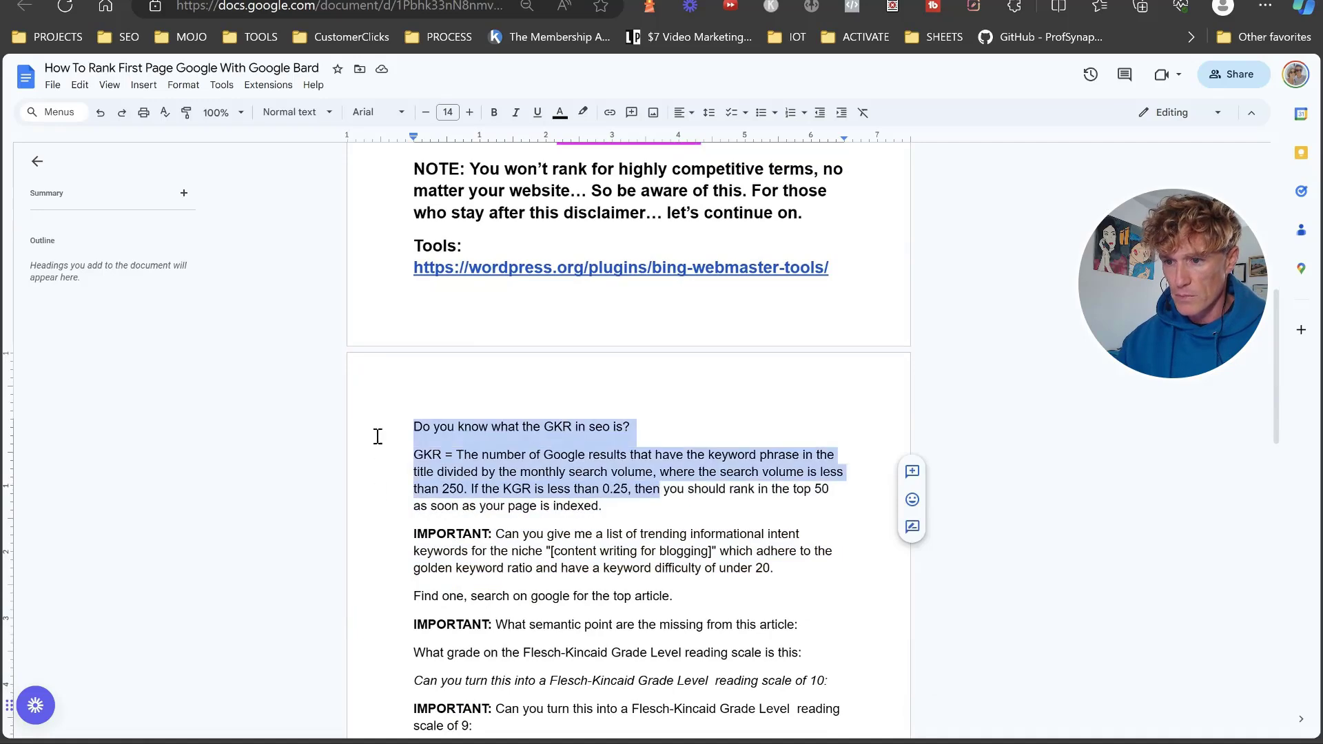
{"action": "left_click_drag", "start_coordinate": [641, 428], "coordinate": [370, 428]}
{"action": "key", "text": "ctrl+c"}
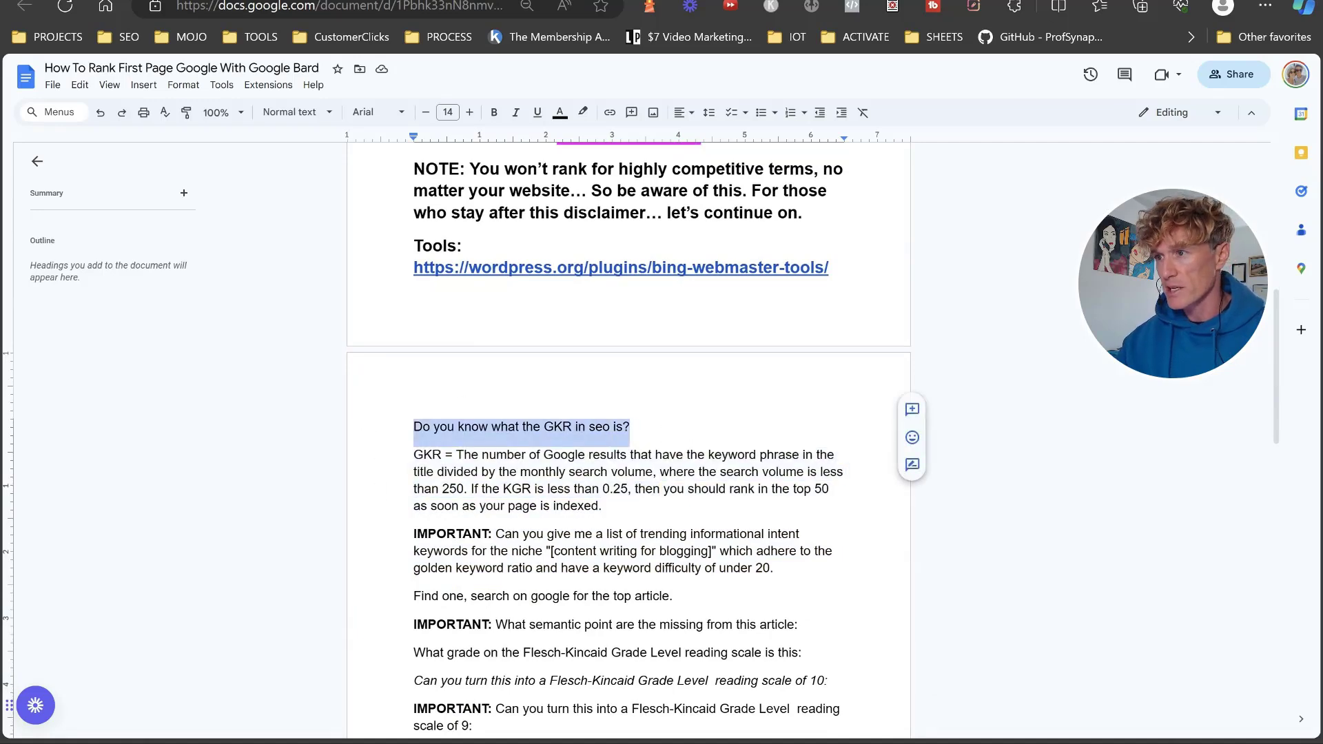
Switch to Bard, ask "Do you know what the Golden keyword ratio in seo is?" and read through the answer.
{"action": "key", "text": "ctrl+Tab"}
{"action": "left_click", "coordinate": [507, 660]}
{"action": "key", "text": "ctrl+v"}
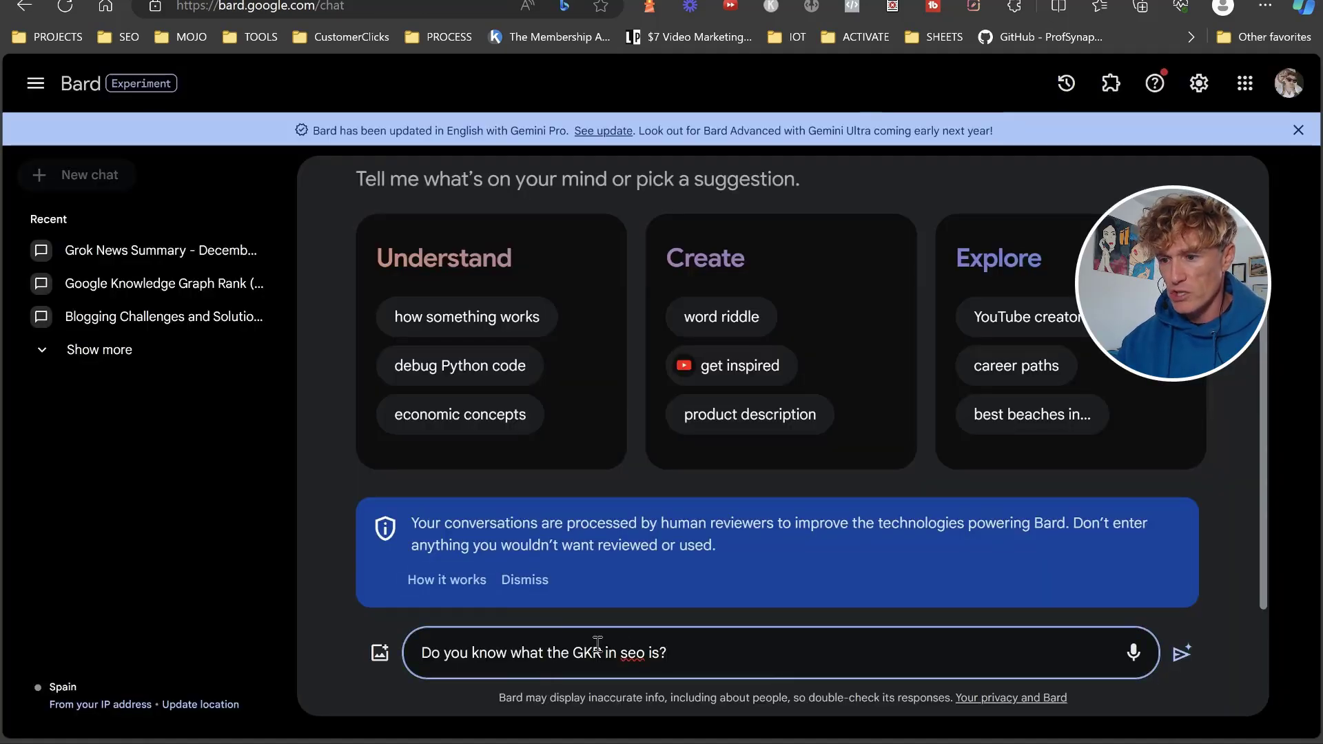
{"action": "left_click_drag", "start_coordinate": [606, 652], "coordinate": [585, 652]}
{"action": "type", "text": "olden keyword ratio"}
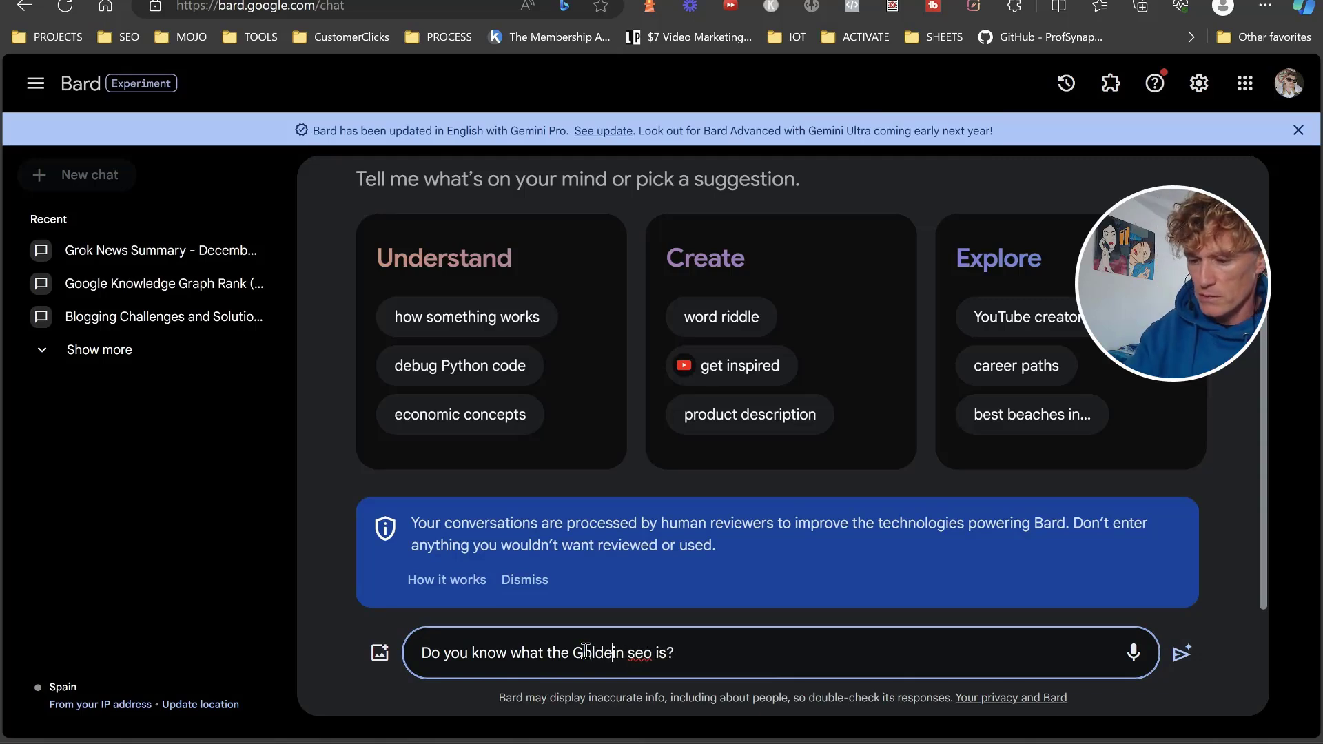
{"action": "key", "text": "Return"}
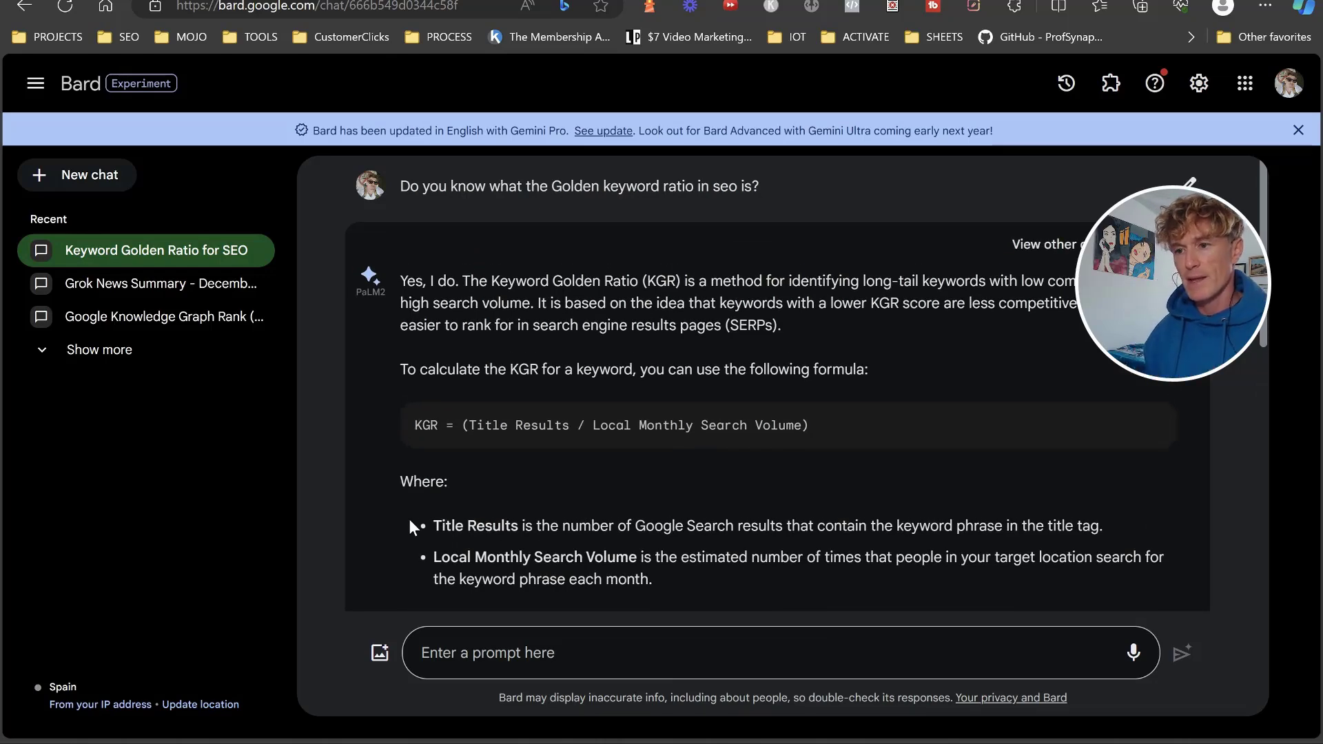
{"action": "scroll", "coordinate": [375, 406], "scroll_direction": "down", "scroll_amount": 2}
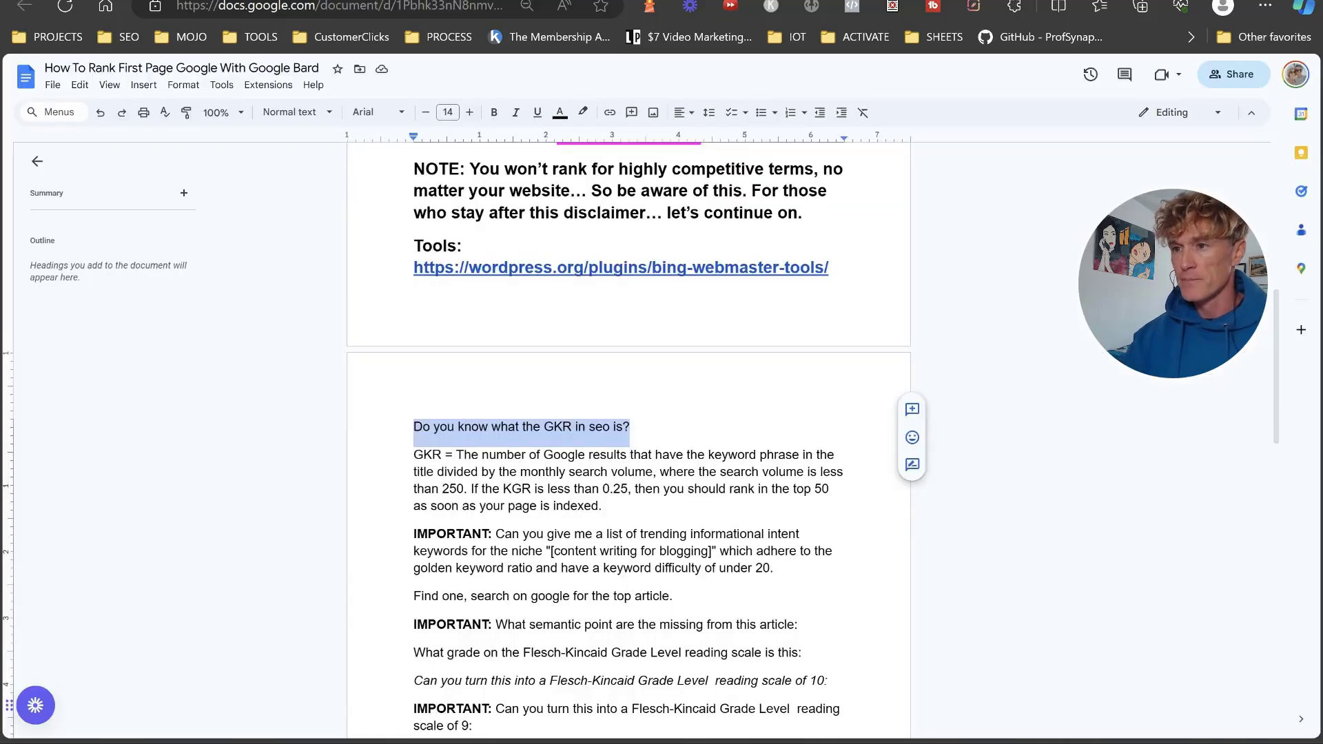
Send Bard the Google Docs prompt requesting trending informational intent keywords for "[content writing for blogging]" that meet the golden keyword ratio with difficulty under 20.
{"action": "scroll", "coordinate": [442, 290], "scroll_direction": "down", "scroll_amount": 2}
{"action": "scroll", "coordinate": [442, 290], "scroll_direction": "down", "scroll_amount": 1}
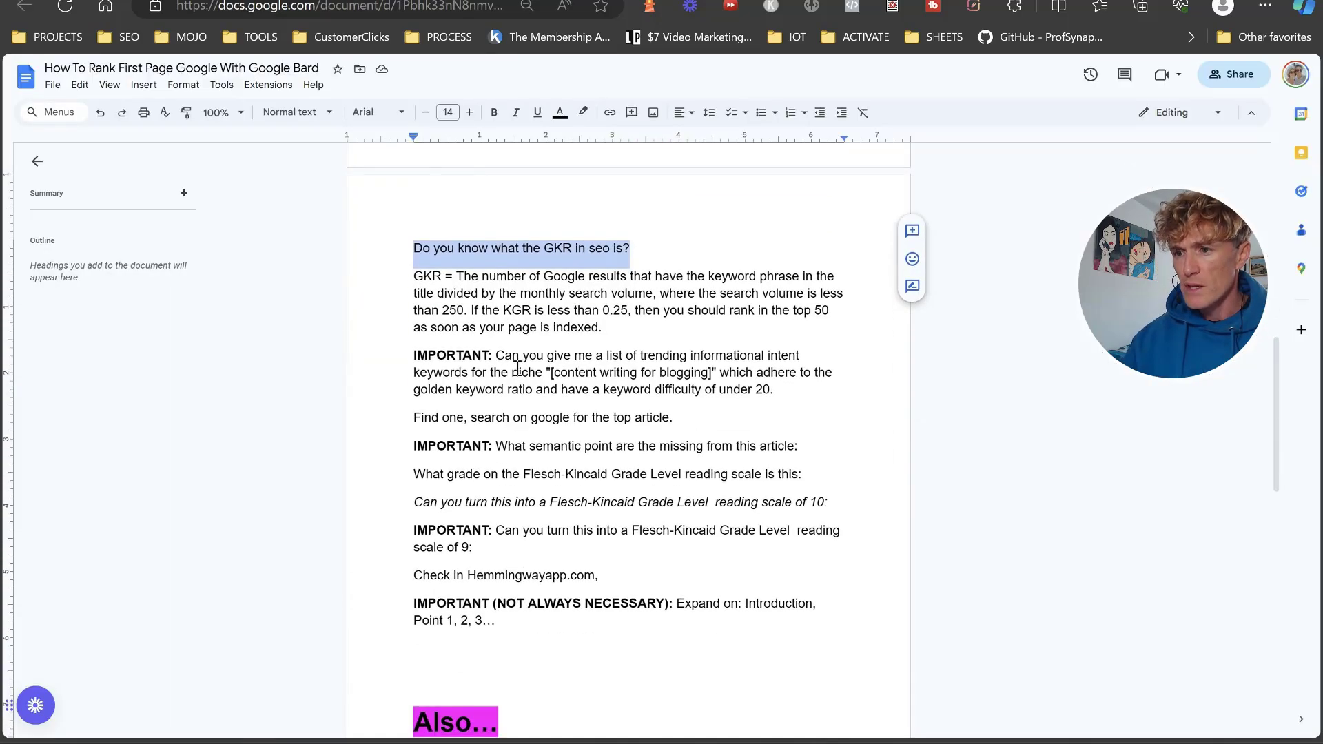
{"action": "left_click_drag", "start_coordinate": [779, 393], "coordinate": [498, 359]}
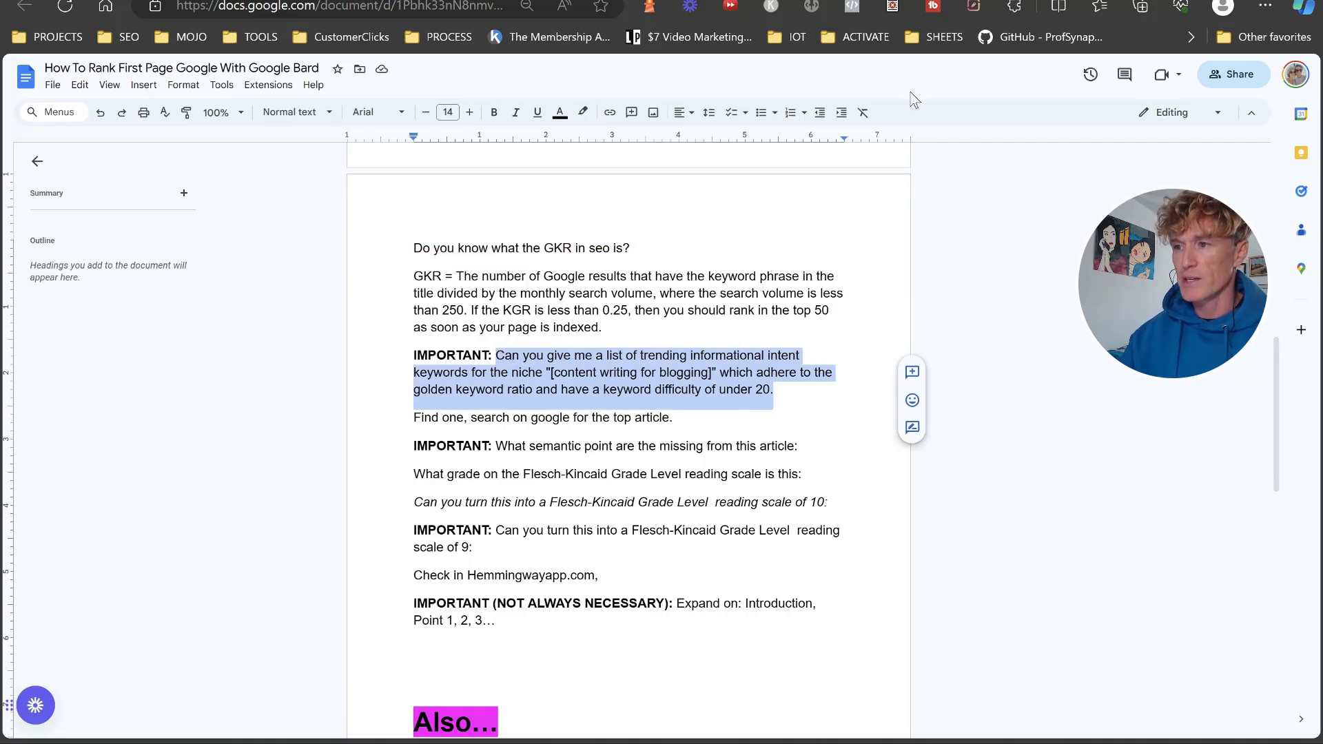
{"action": "key", "text": "ctrl+Tab"}
{"action": "left_click", "coordinate": [508, 644]}
{"action": "key", "text": "ctrl+v"}
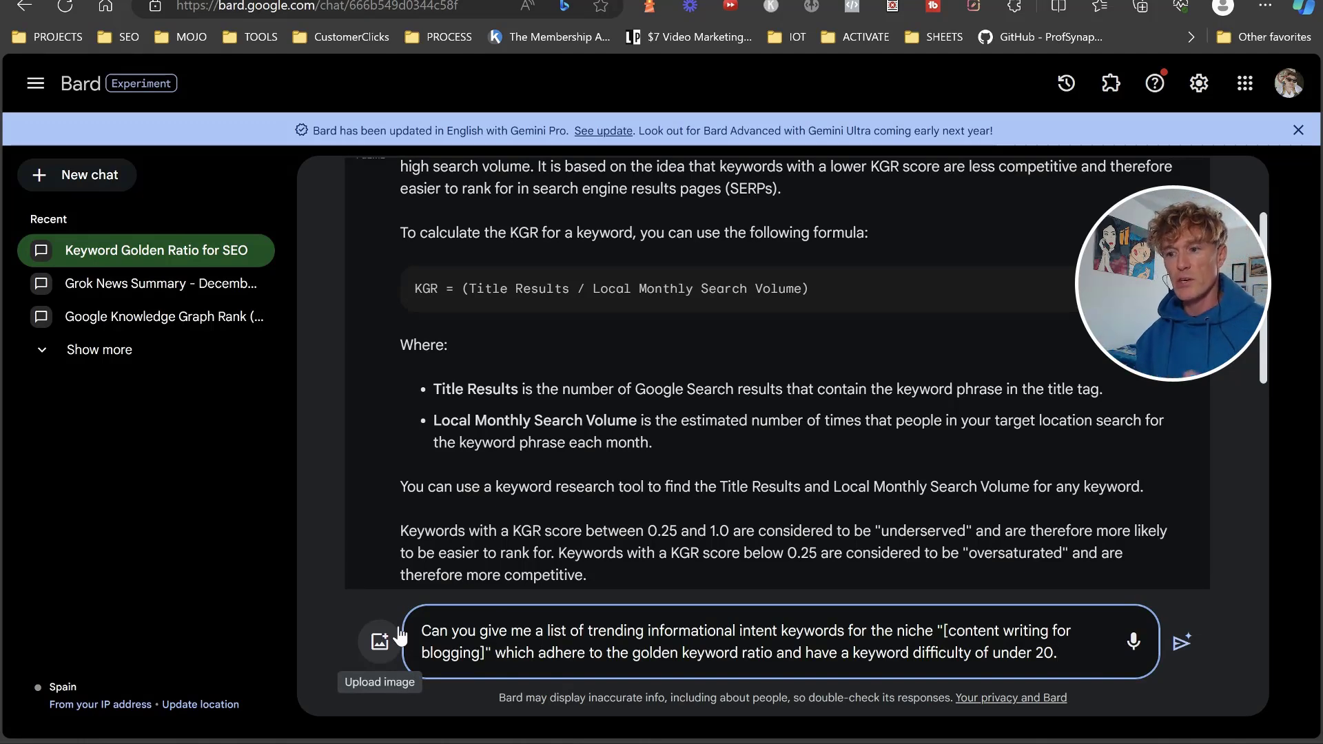
{"action": "key", "text": "Return"}
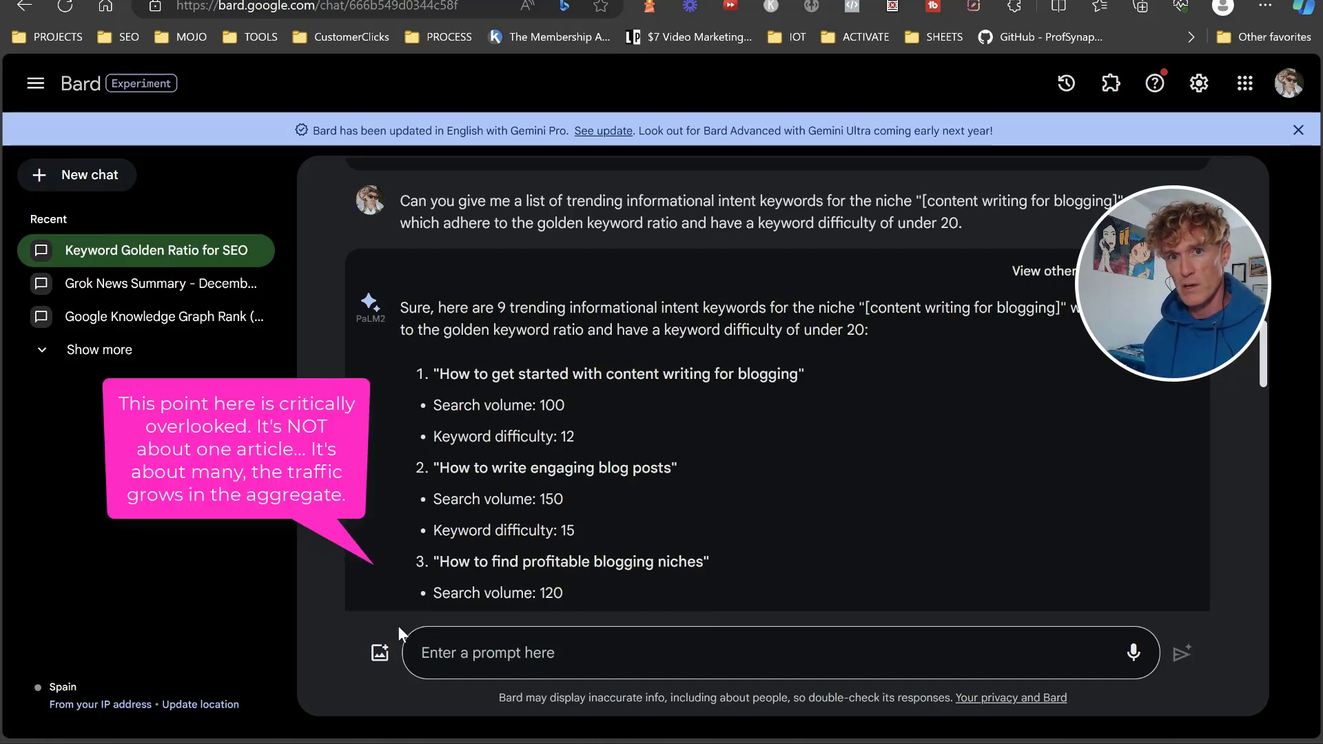
Review Bard's suggested keywords with their search volumes and keyword difficulties.
{"action": "scroll", "coordinate": [627, 588], "scroll_direction": "down", "scroll_amount": 7}
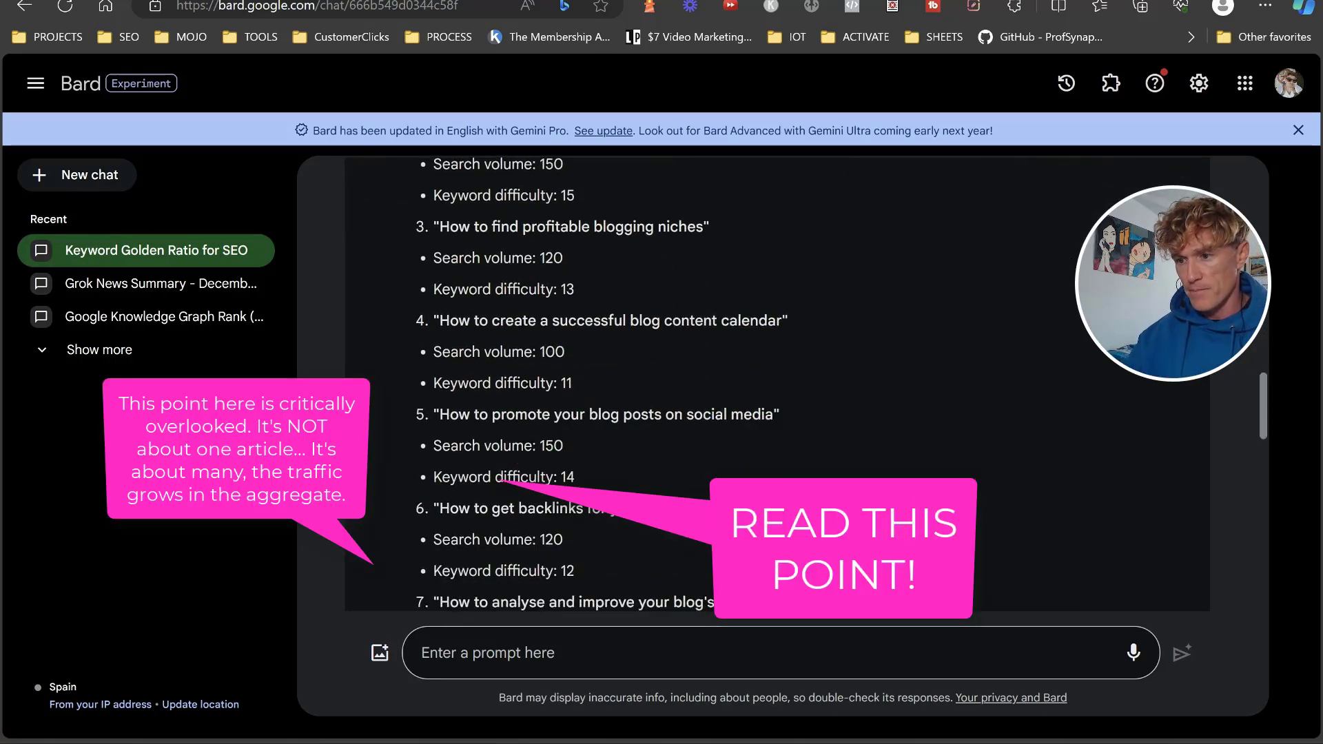
{"action": "scroll", "coordinate": [585, 458], "scroll_direction": "down", "scroll_amount": 3}
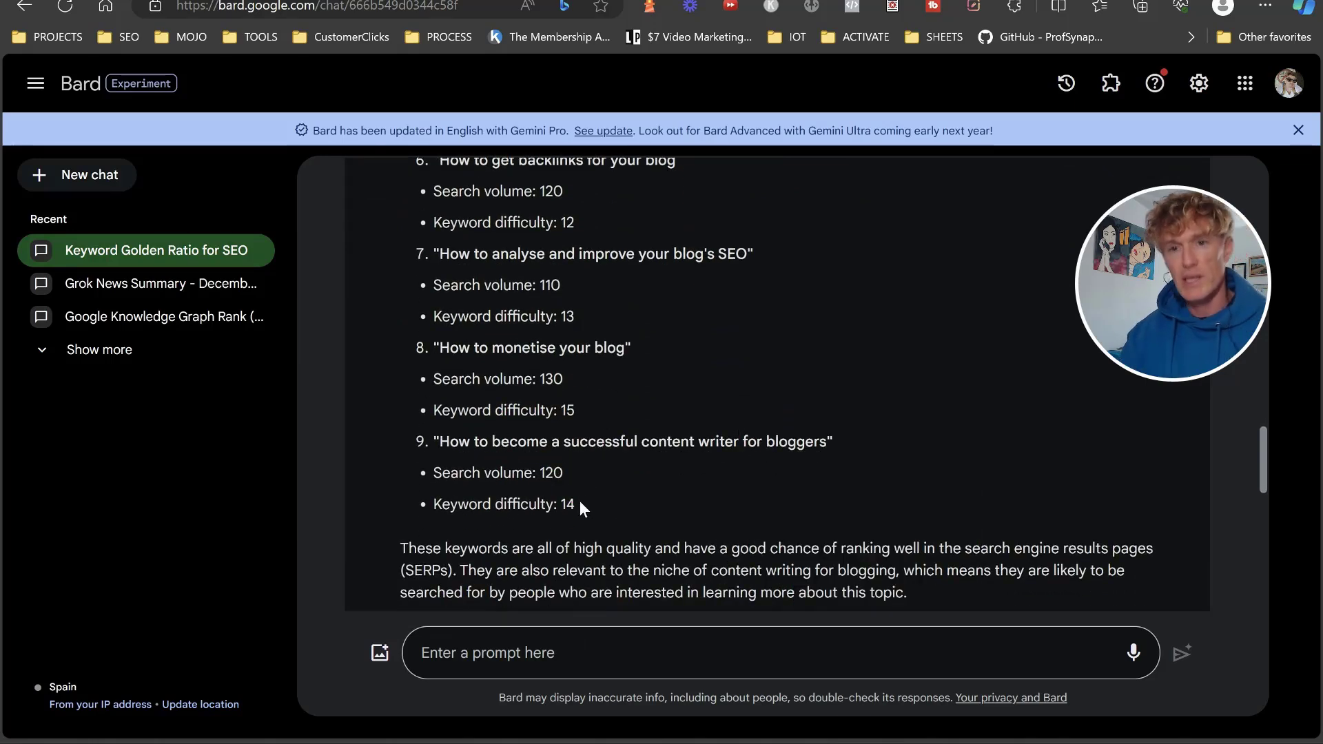
{"action": "scroll", "coordinate": [580, 503], "scroll_direction": "up", "scroll_amount": 2}
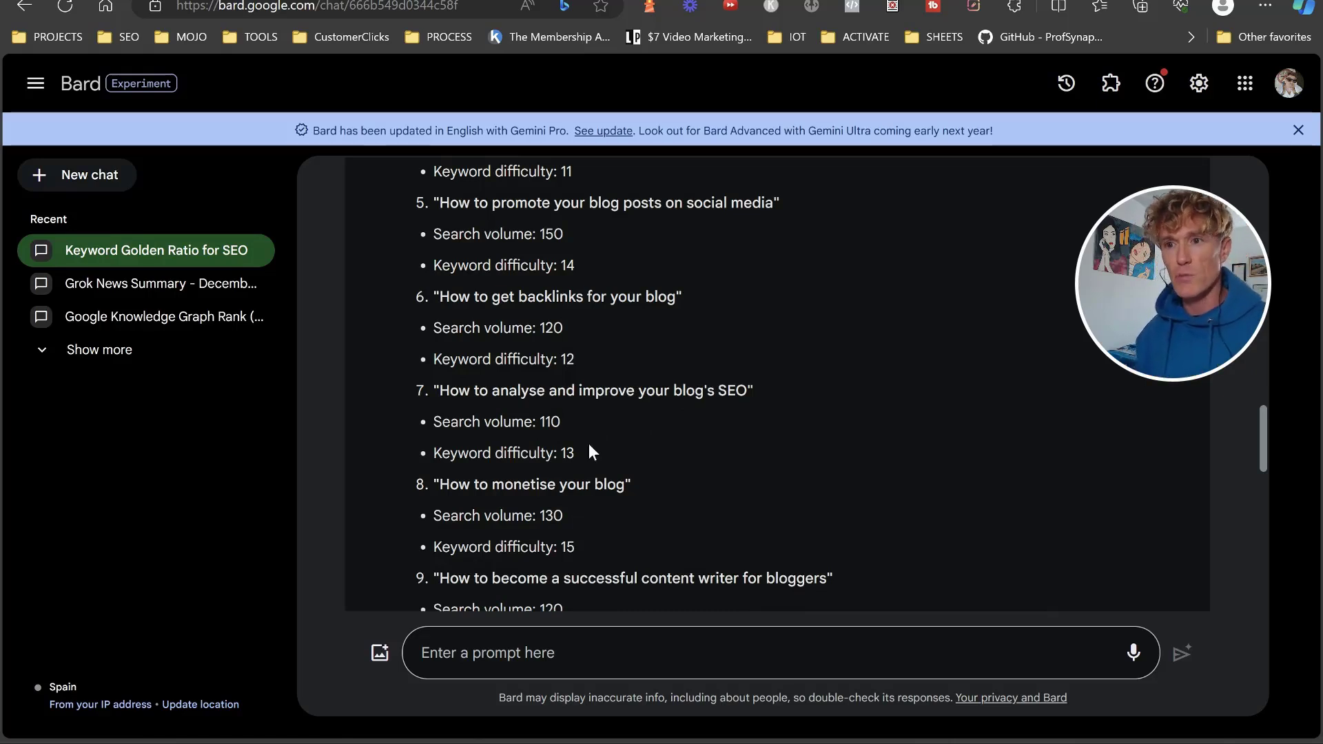
Switch to the published blogging challenges article and check its title, introduction and full web address.
{"action": "key", "text": "ctrl+Tab"}
{"action": "key", "text": "ctrl+Tab"}
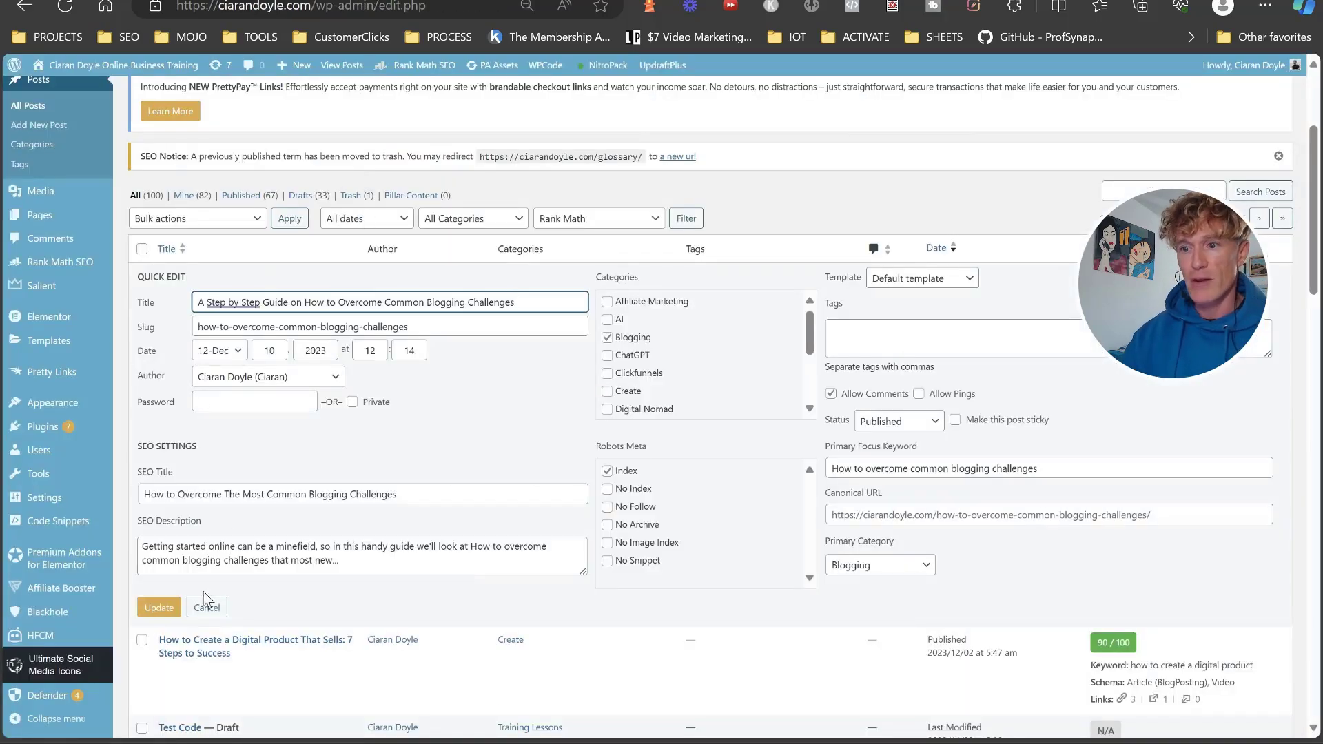
{"action": "key", "text": "ctrl+Tab"}
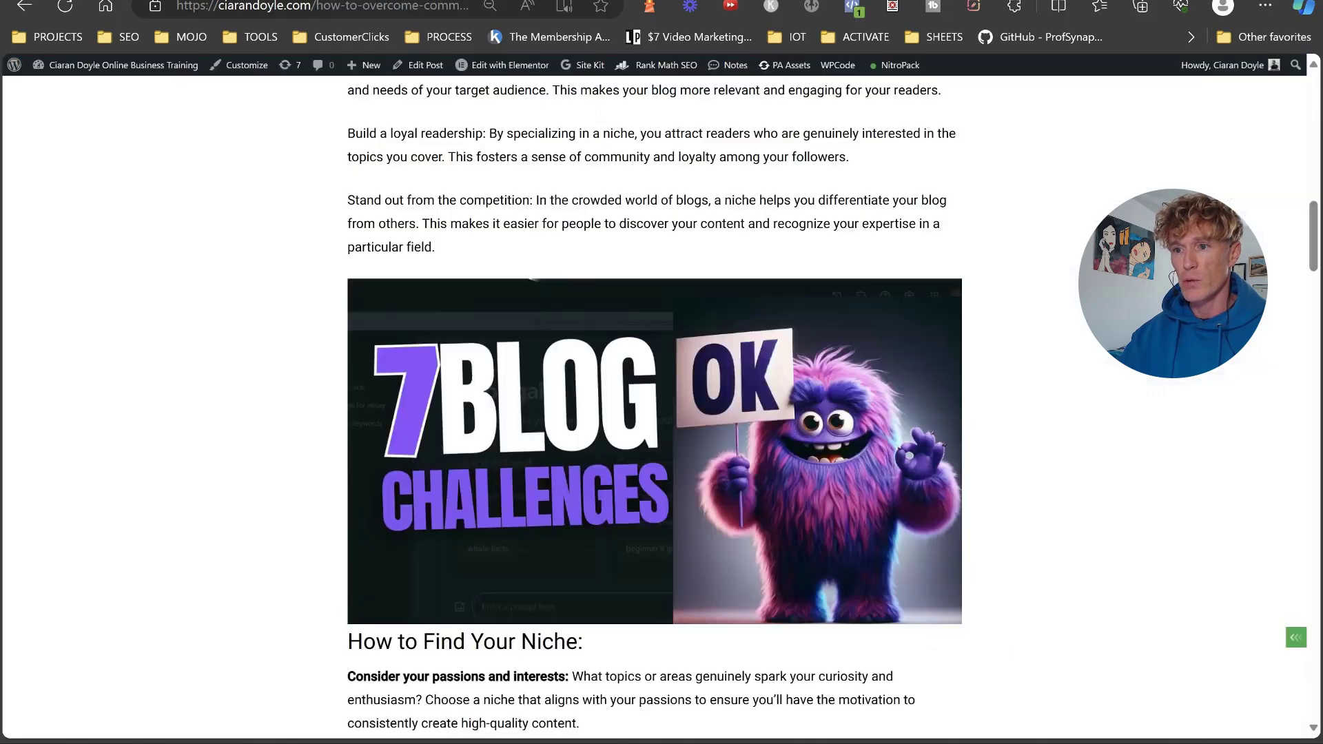
{"action": "scroll", "coordinate": [188, 291], "scroll_direction": "up", "scroll_amount": 15}
{"action": "scroll", "coordinate": [483, 272], "scroll_direction": "down", "scroll_amount": 4}
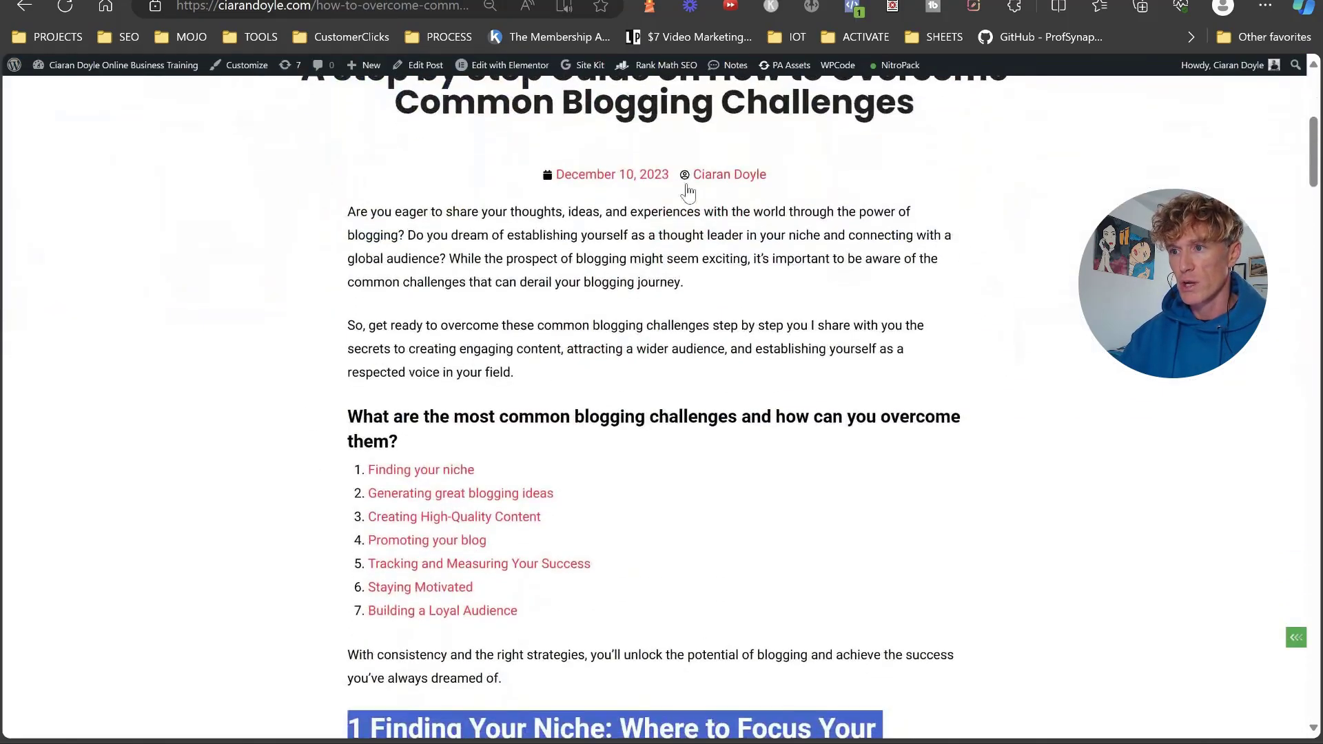
{"action": "scroll", "coordinate": [688, 193], "scroll_direction": "up", "scroll_amount": 2}
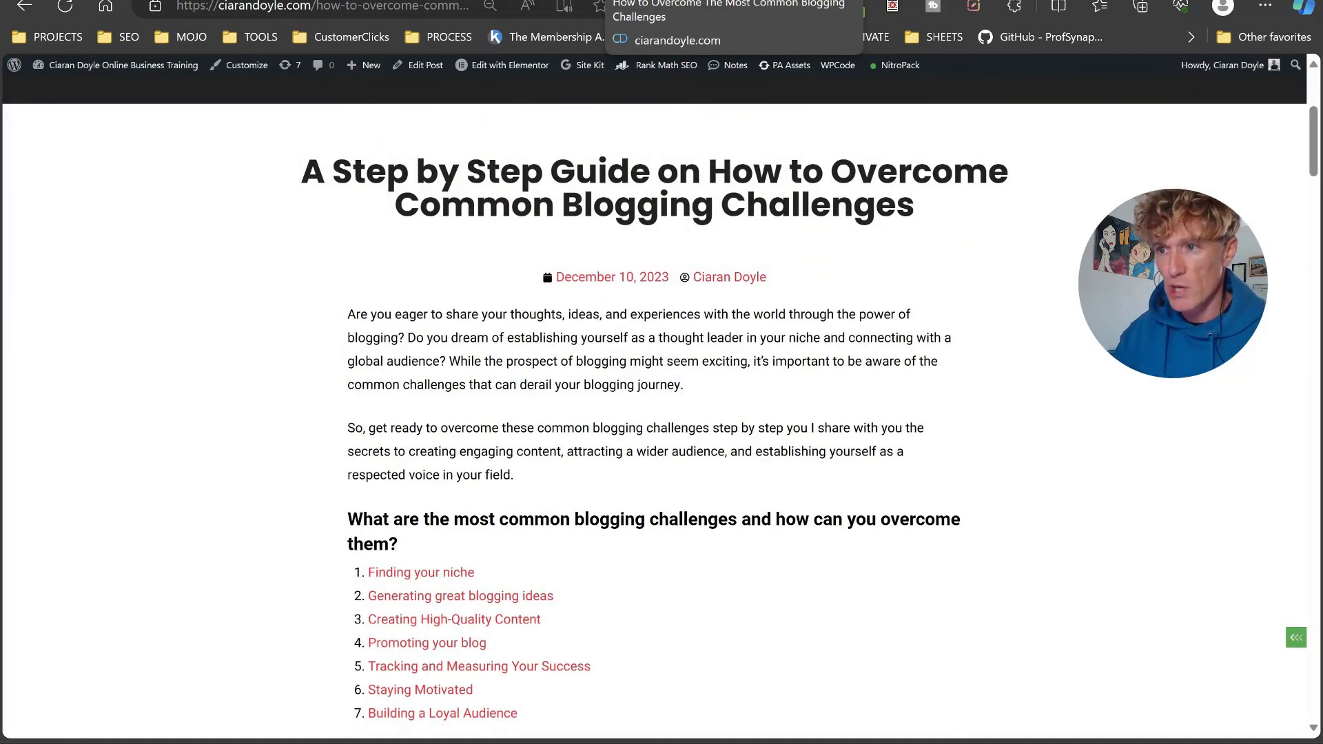
{"action": "left_click", "coordinate": [362, 5]}
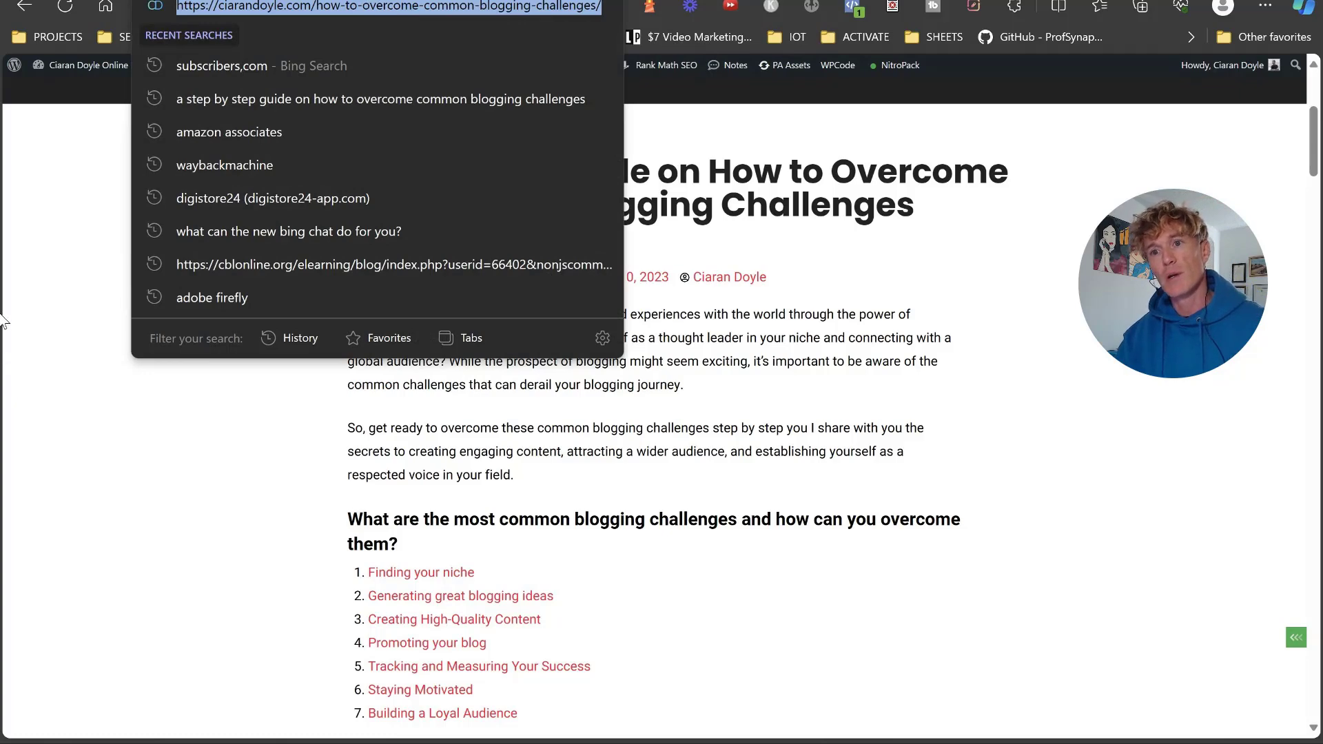
{"action": "left_click", "coordinate": [27, 321]}
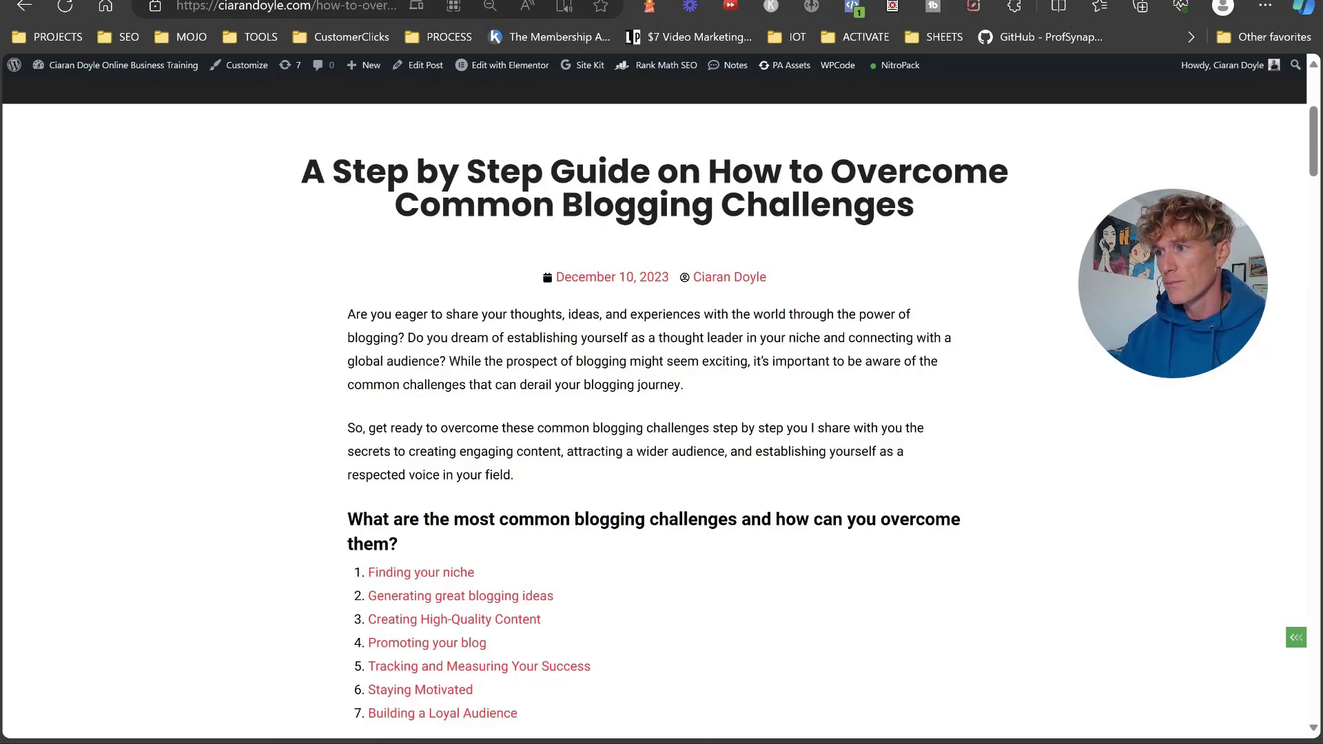
{"action": "key", "text": "ctrl+t"}
{"action": "type", "text": "google.com"}
{"action": "key", "text": "Return"}
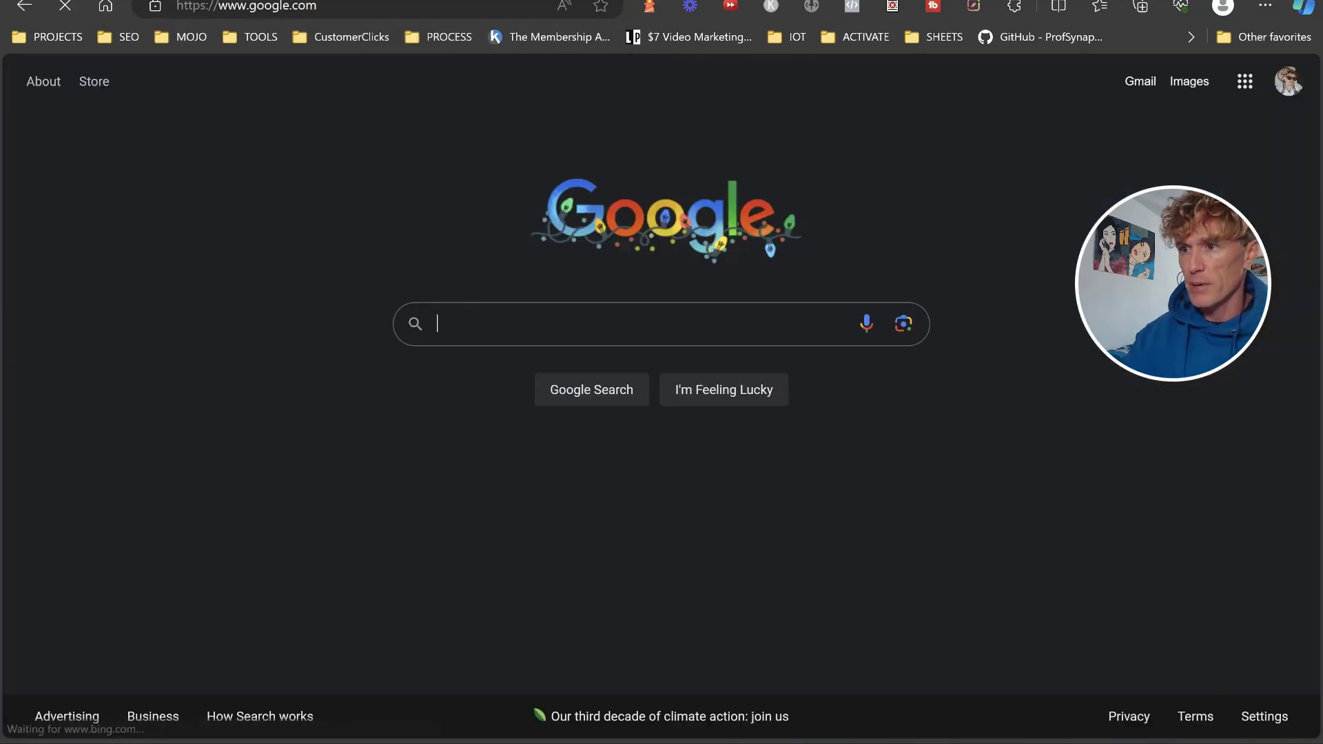
{"action": "left_click", "coordinate": [25, 8]}
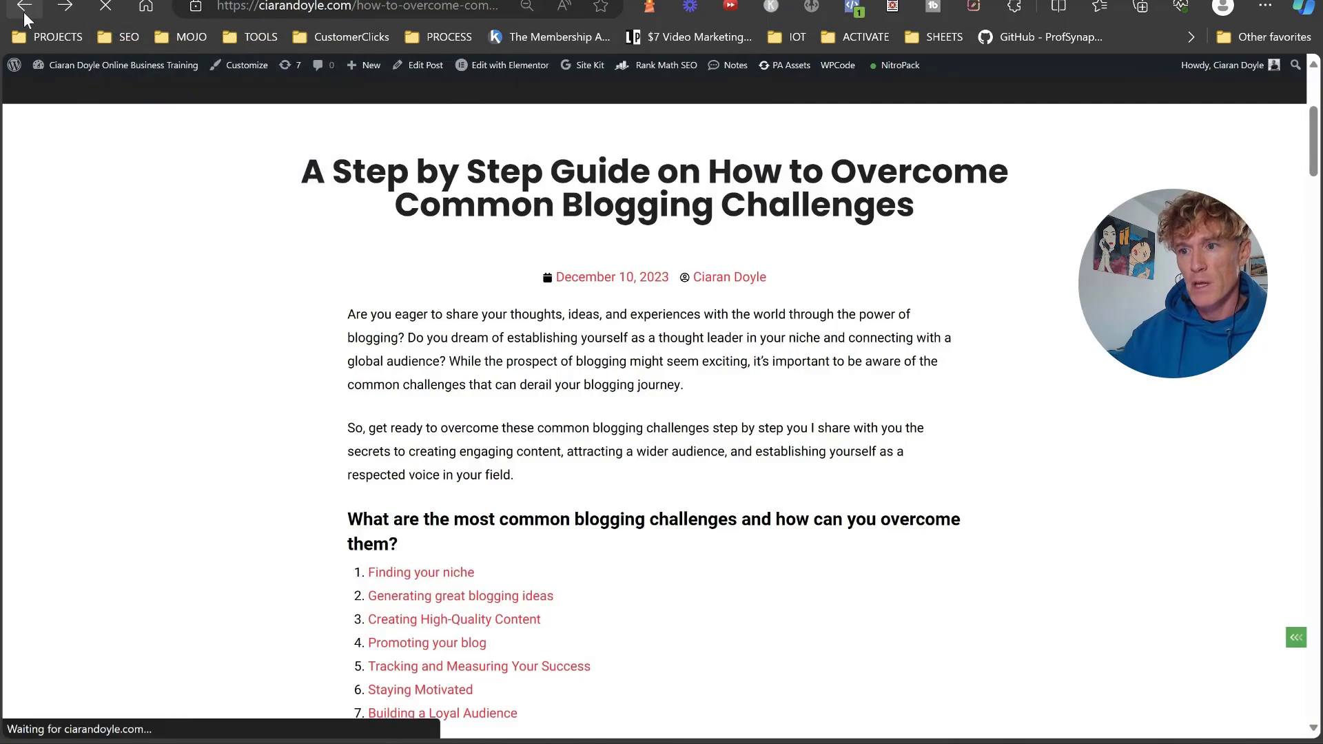
Return to the Google results for "how to overcome the most common blogging challenges" and open the LinkedIn article.
{"action": "left_click", "coordinate": [24, 14]}
{"action": "scroll", "coordinate": [169, 343], "scroll_direction": "up", "scroll_amount": 8}
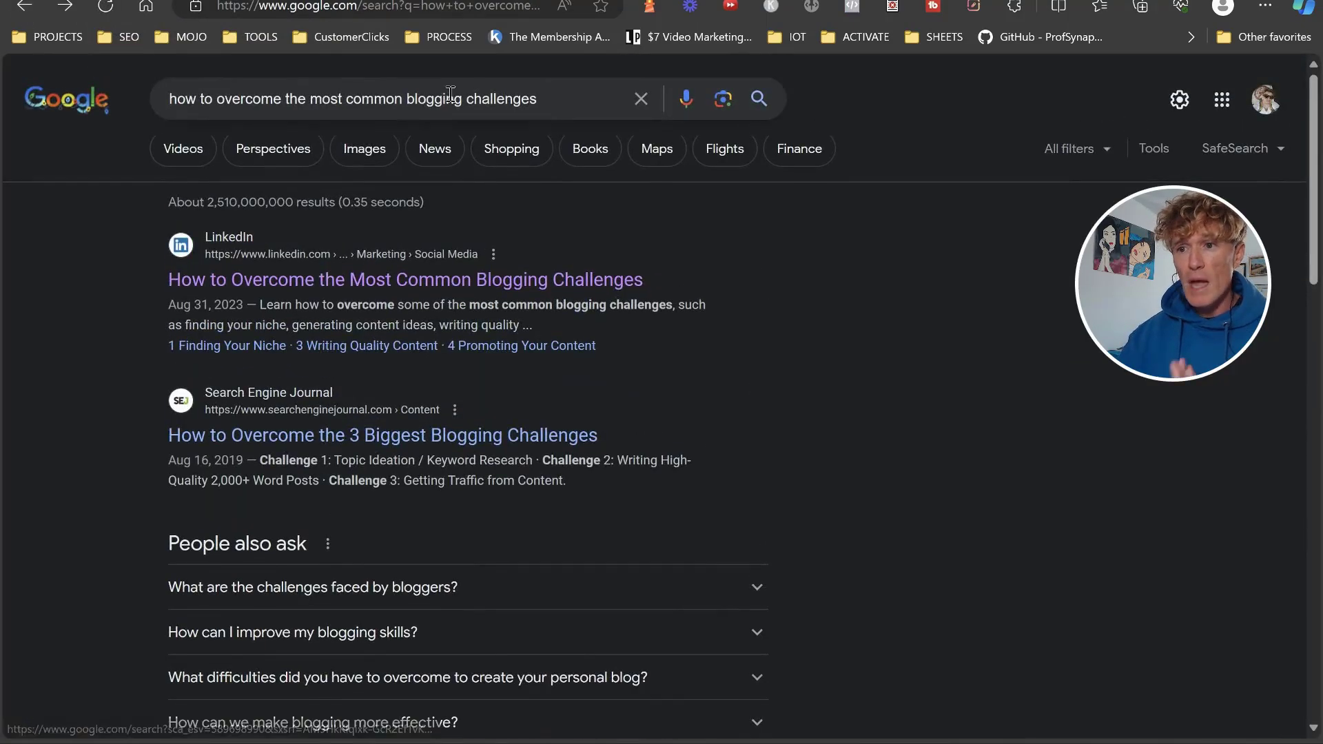
{"action": "left_click", "coordinate": [389, 284]}
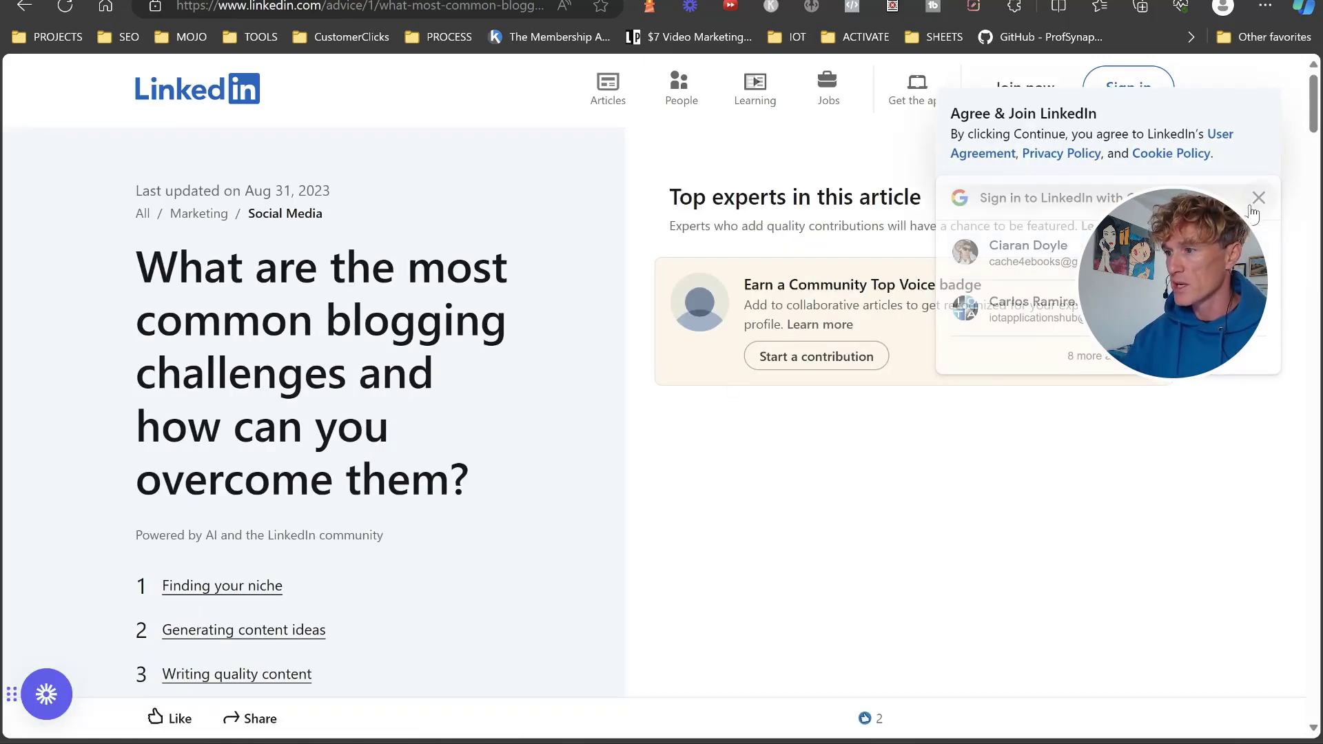
Read through the LinkedIn blogging challenges article, from its numbered outline to the closing "Here's what else to consider" section.
{"action": "scroll", "coordinate": [469, 434], "scroll_direction": "down", "scroll_amount": 2}
{"action": "scroll", "coordinate": [234, 338], "scroll_direction": "up", "scroll_amount": 2}
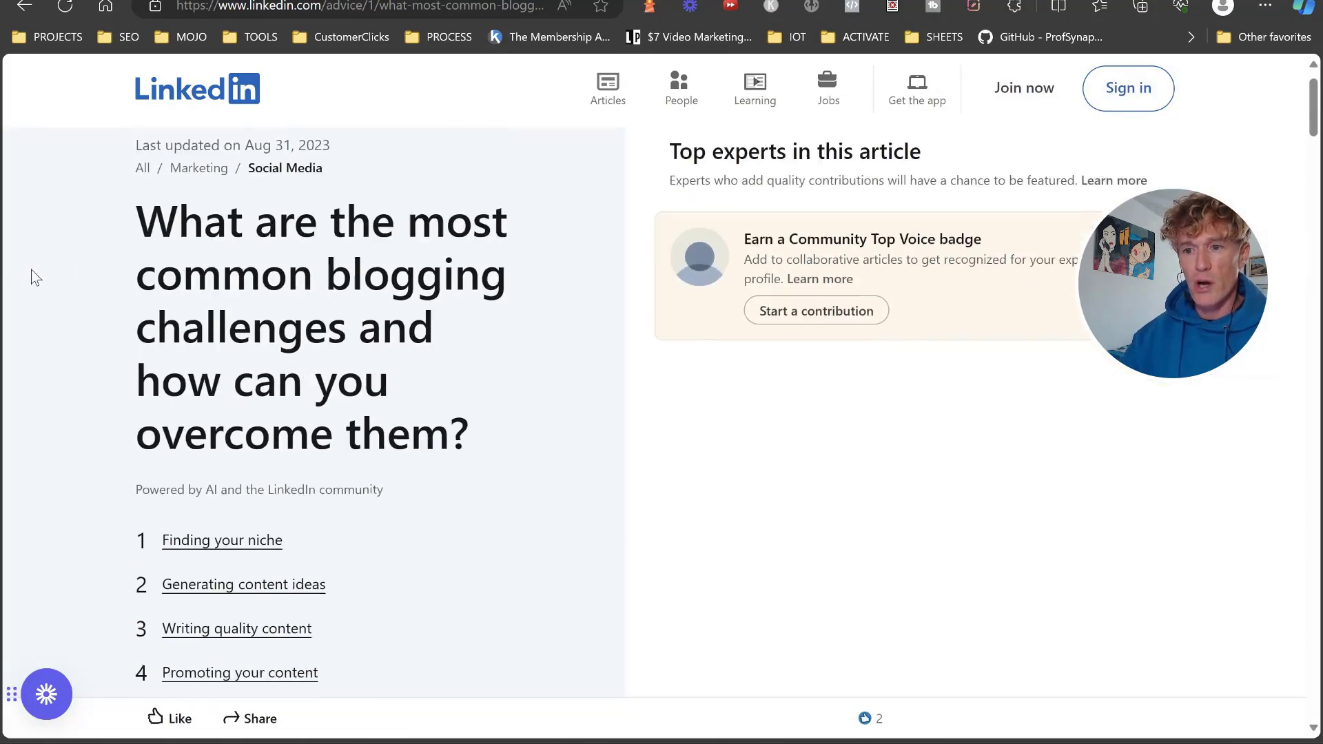
{"action": "scroll", "coordinate": [55, 272], "scroll_direction": "down", "scroll_amount": 3}
{"action": "scroll", "coordinate": [87, 273], "scroll_direction": "down", "scroll_amount": 3}
{"action": "scroll", "coordinate": [89, 272], "scroll_direction": "up", "scroll_amount": 1}
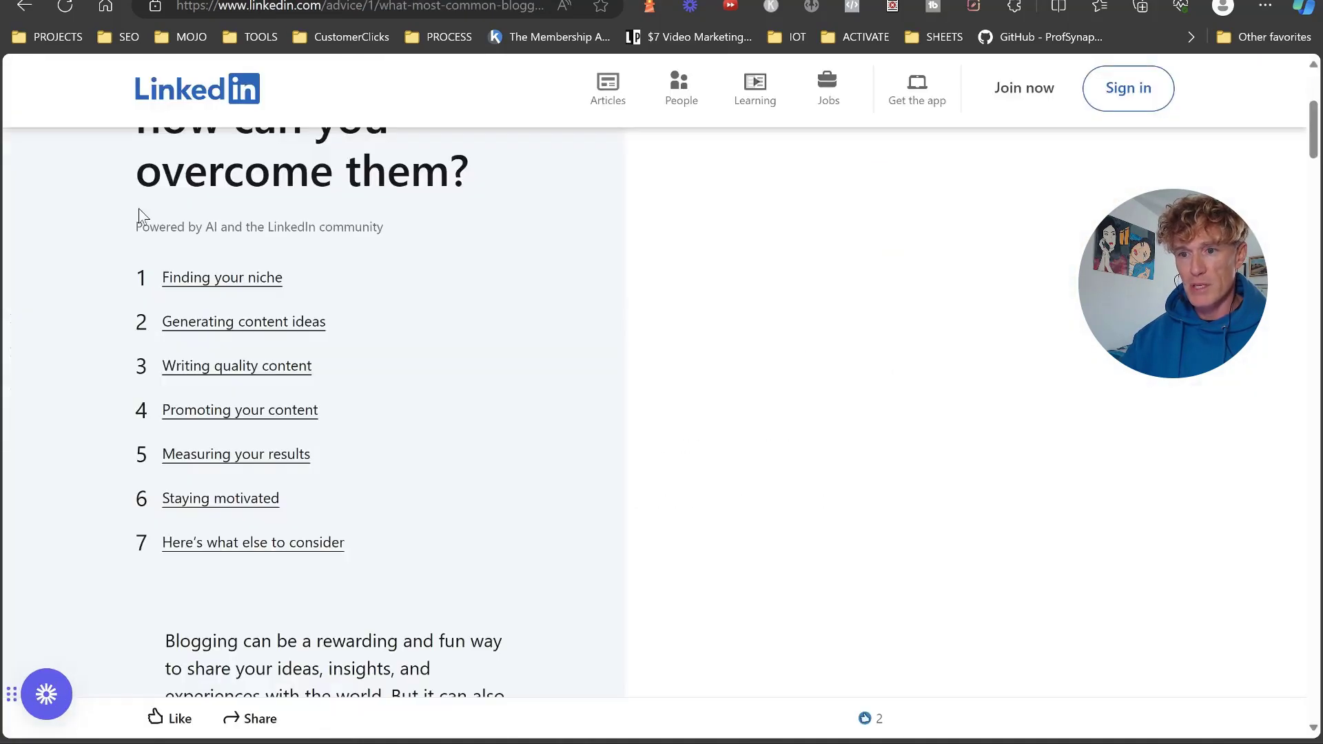
{"action": "scroll", "coordinate": [158, 248], "scroll_direction": "down", "scroll_amount": 9}
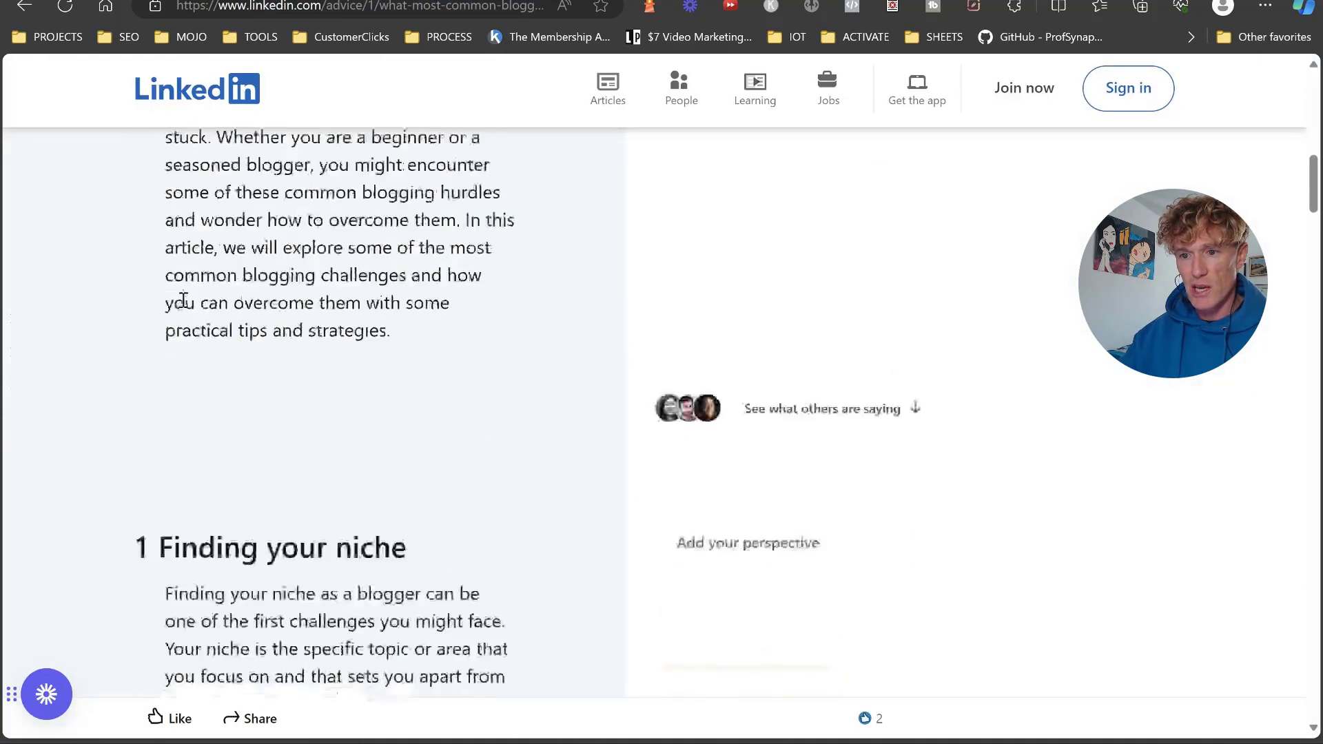
{"action": "scroll", "coordinate": [183, 300], "scroll_direction": "down", "scroll_amount": 20}
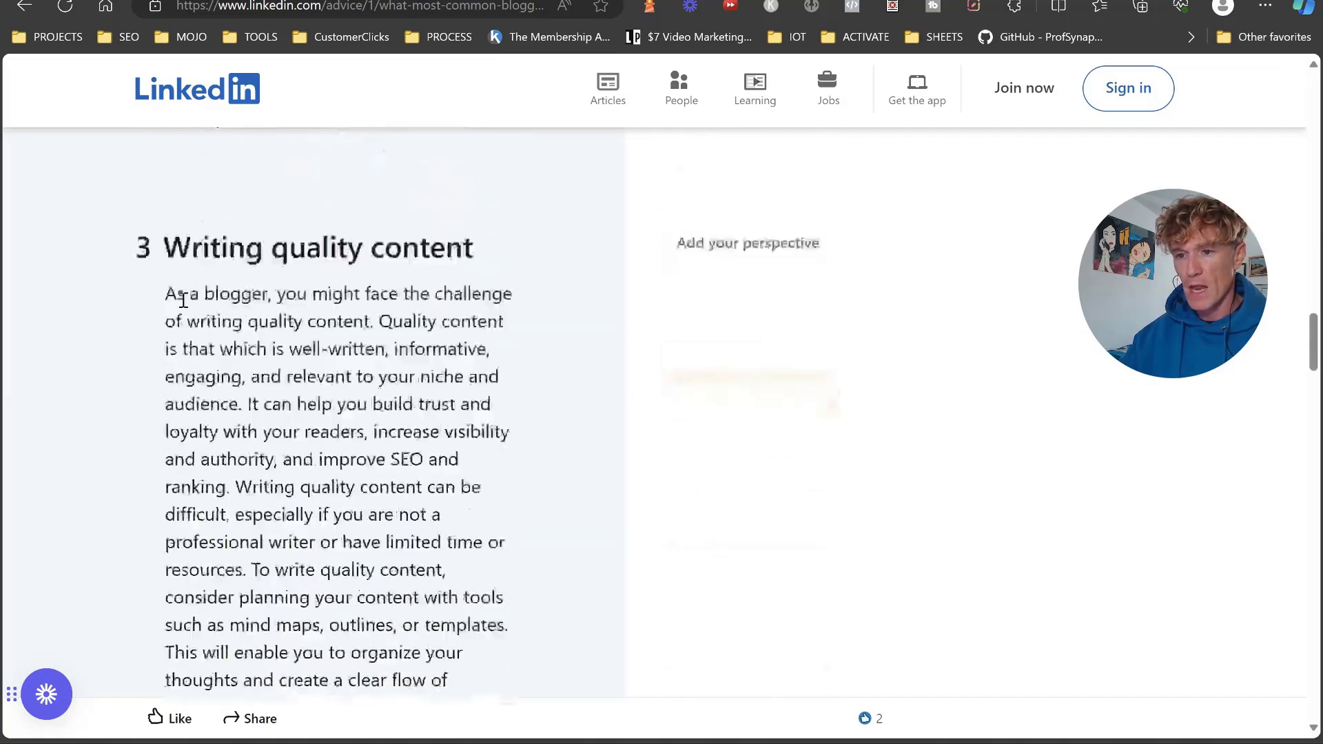
{"action": "scroll", "coordinate": [183, 300], "scroll_direction": "down", "scroll_amount": 20}
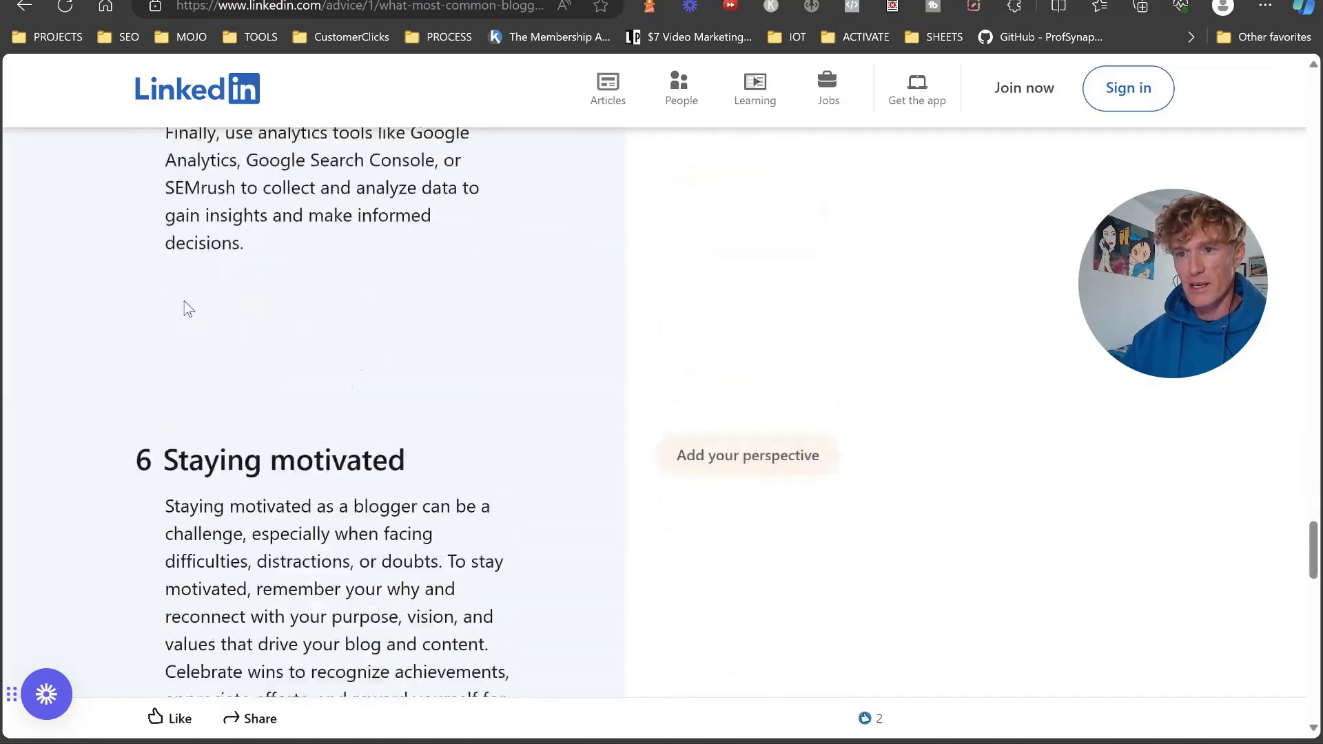
{"action": "scroll", "coordinate": [185, 307], "scroll_direction": "down", "scroll_amount": 10}
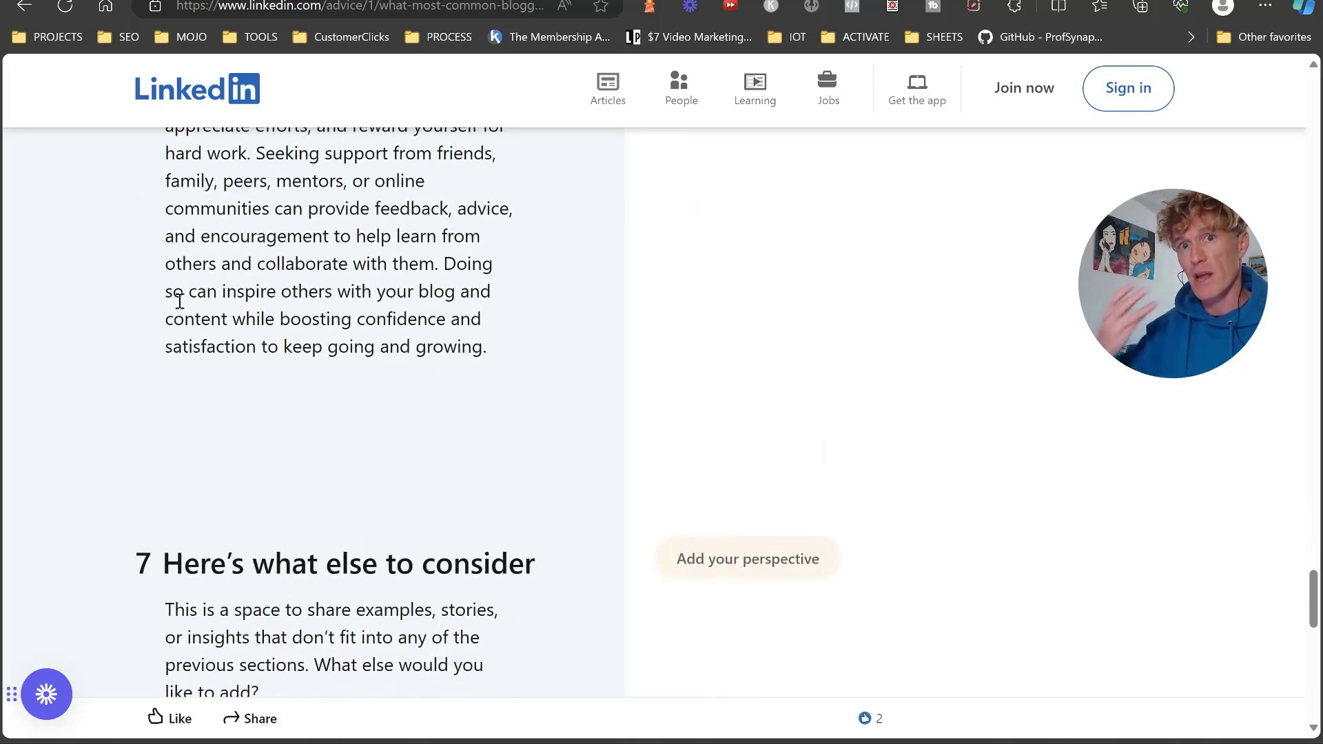
{"action": "scroll", "coordinate": [180, 296], "scroll_direction": "down", "scroll_amount": 6}
{"action": "scroll", "coordinate": [169, 553], "scroll_direction": "up", "scroll_amount": 7}
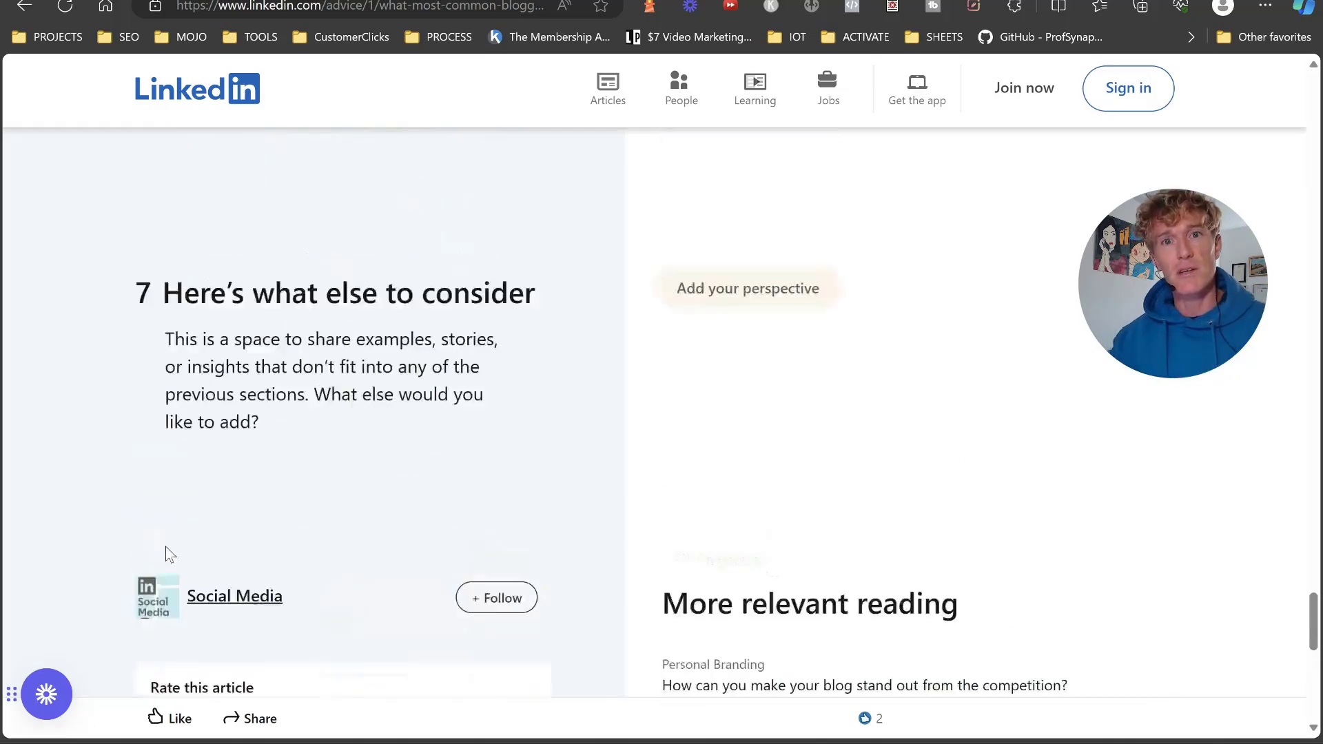
{"action": "scroll", "coordinate": [169, 534], "scroll_direction": "up", "scroll_amount": 10}
{"action": "scroll", "coordinate": [168, 494], "scroll_direction": "down", "scroll_amount": 10}
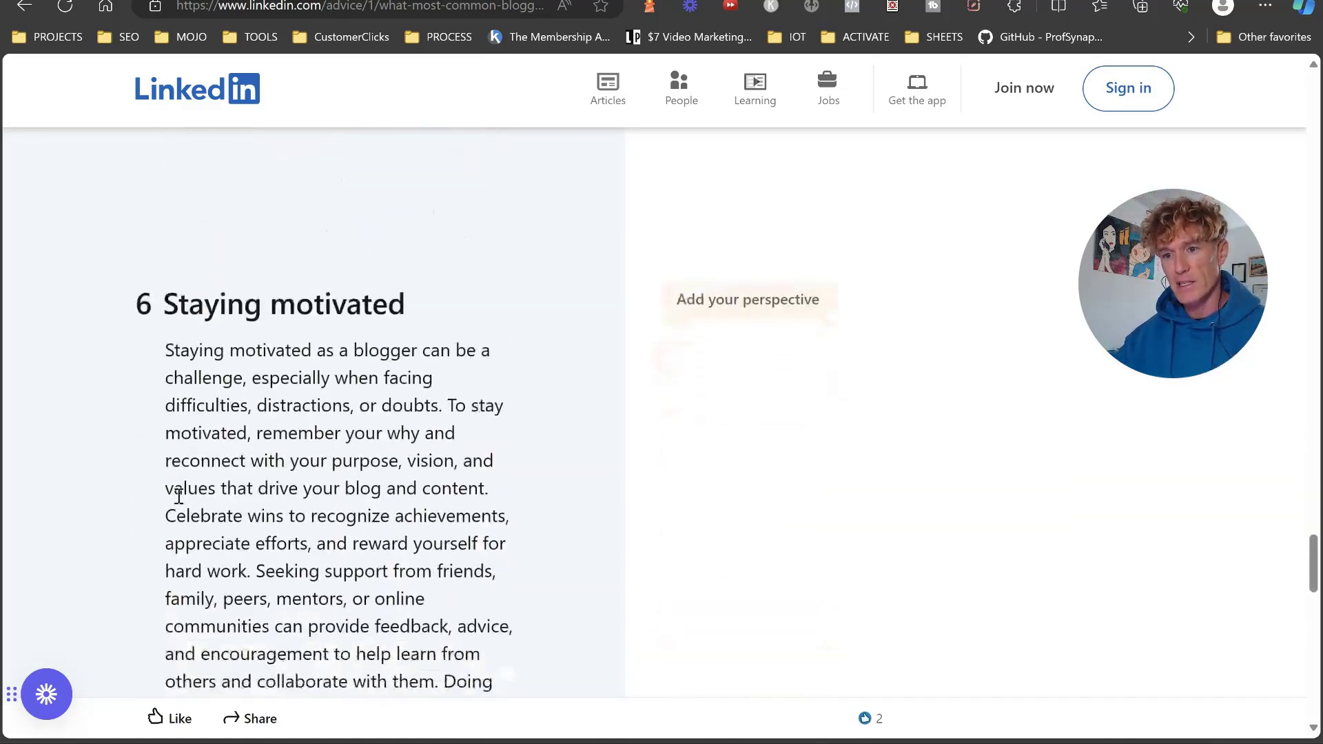
{"action": "scroll", "coordinate": [280, 473], "scroll_direction": "down", "scroll_amount": 1}
{"action": "scroll", "coordinate": [280, 478], "scroll_direction": "up", "scroll_amount": 15}
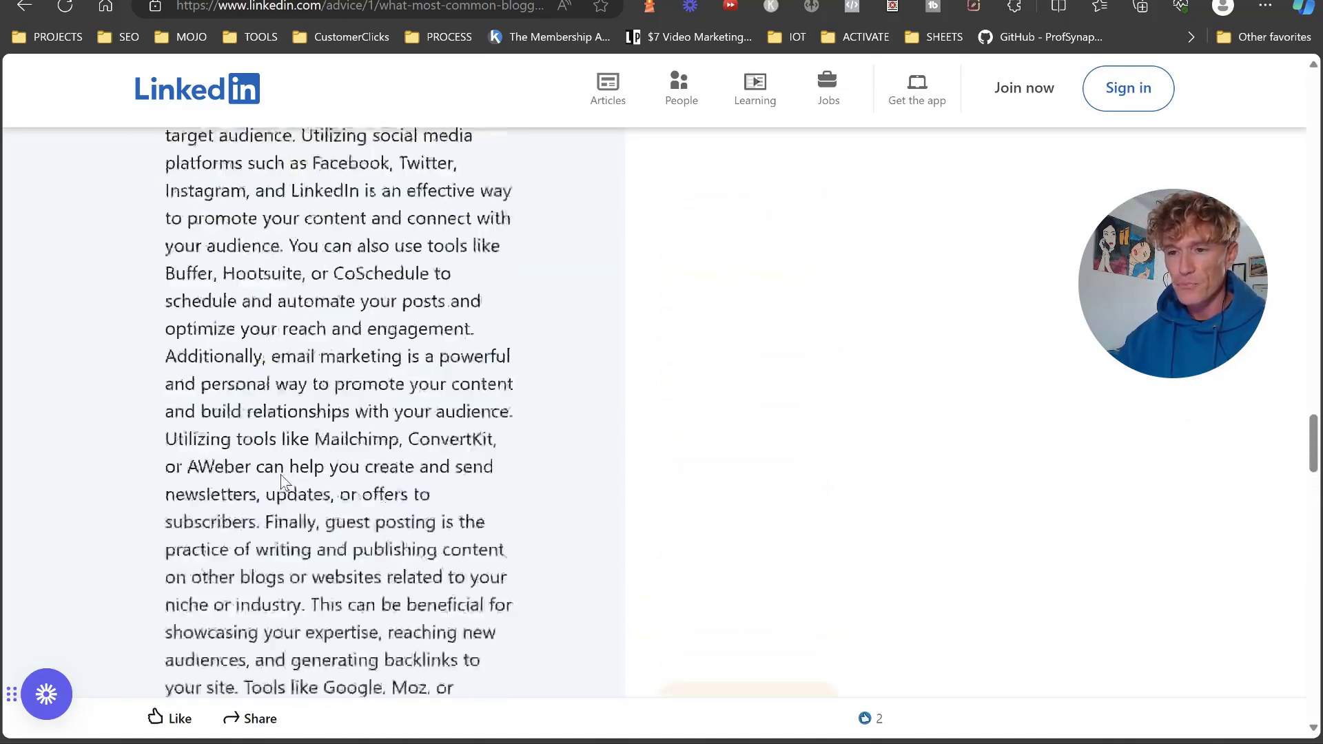
{"action": "scroll", "coordinate": [281, 481], "scroll_direction": "up", "scroll_amount": 20}
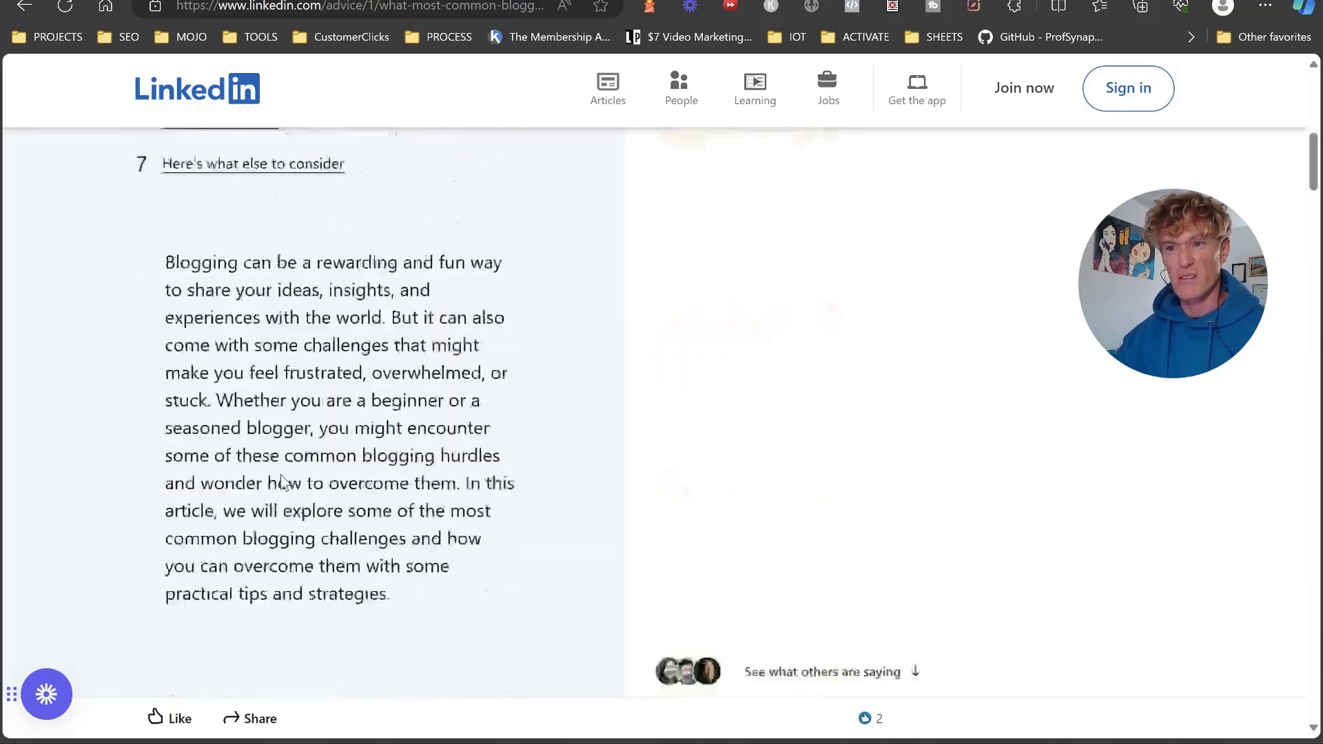
{"action": "scroll", "coordinate": [282, 483], "scroll_direction": "up", "scroll_amount": 1}
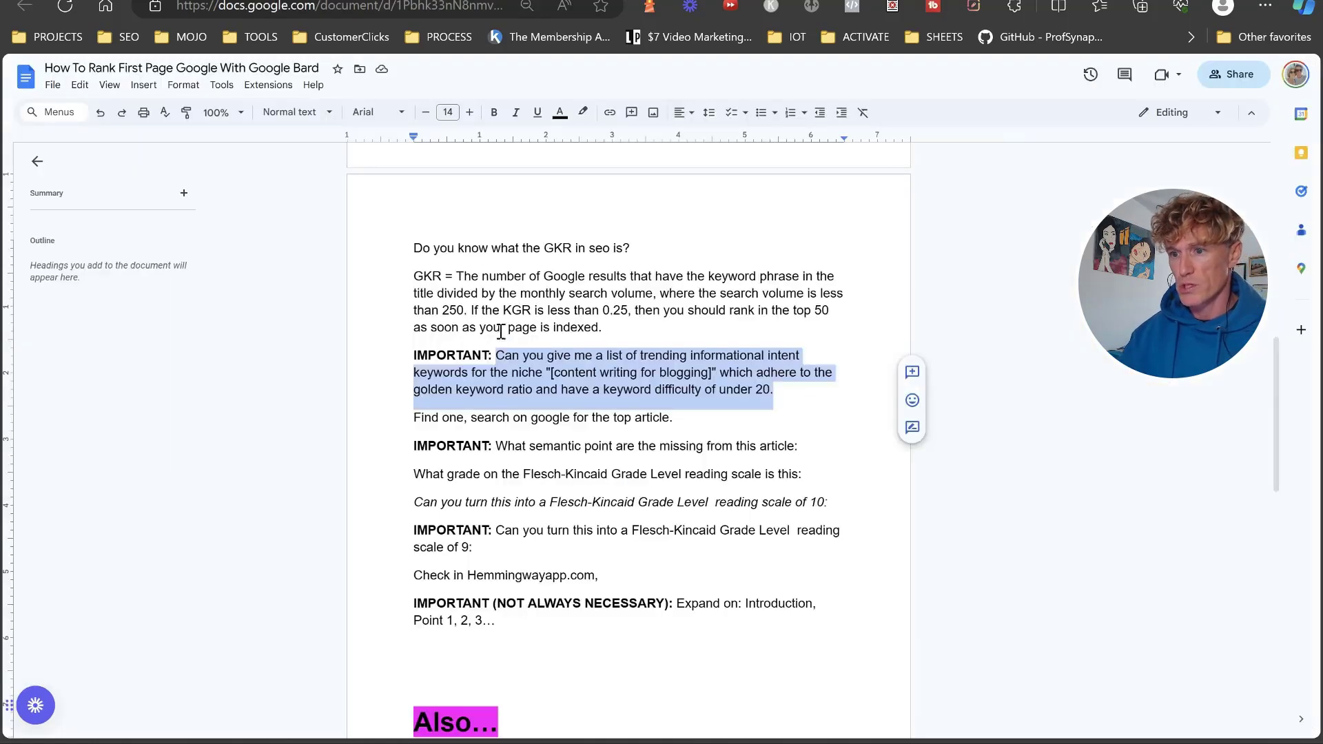
Copy the semantic point prompt from the Google Docs document into Bard and correct it to "What semantic point are they missing from this article:".
{"action": "scroll", "coordinate": [761, 282], "scroll_direction": "down", "scroll_amount": 3}
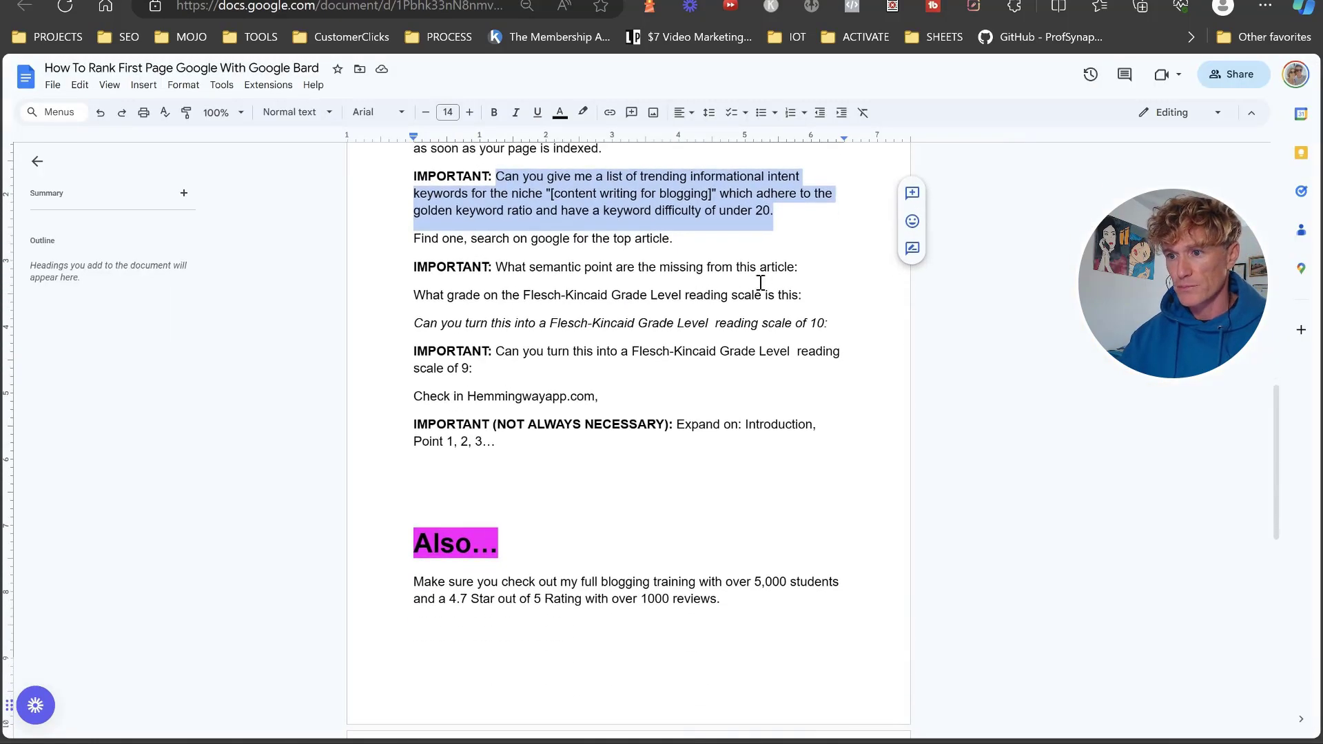
{"action": "left_click_drag", "start_coordinate": [832, 273], "coordinate": [501, 262]}
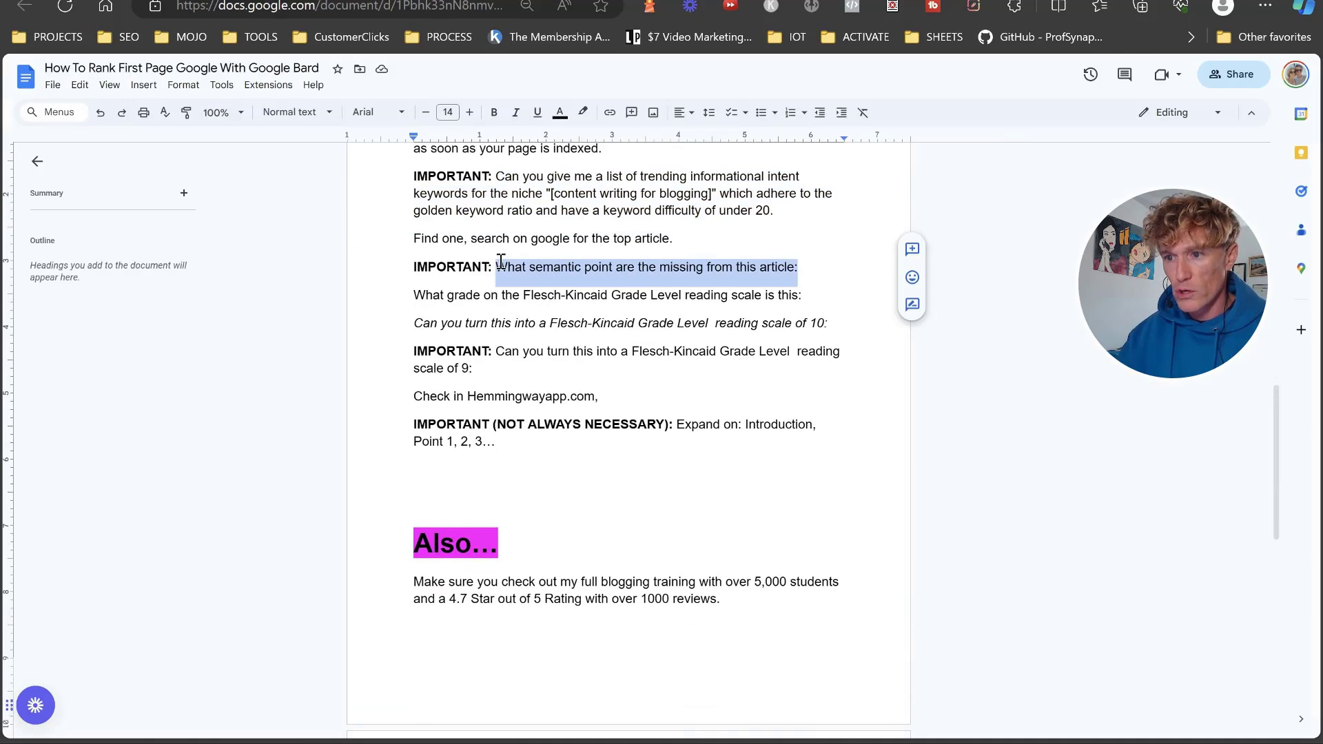
{"action": "key", "text": "ctrl+c"}
{"action": "key", "text": "ctrl+Tab"}
{"action": "left_click", "coordinate": [591, 652]}
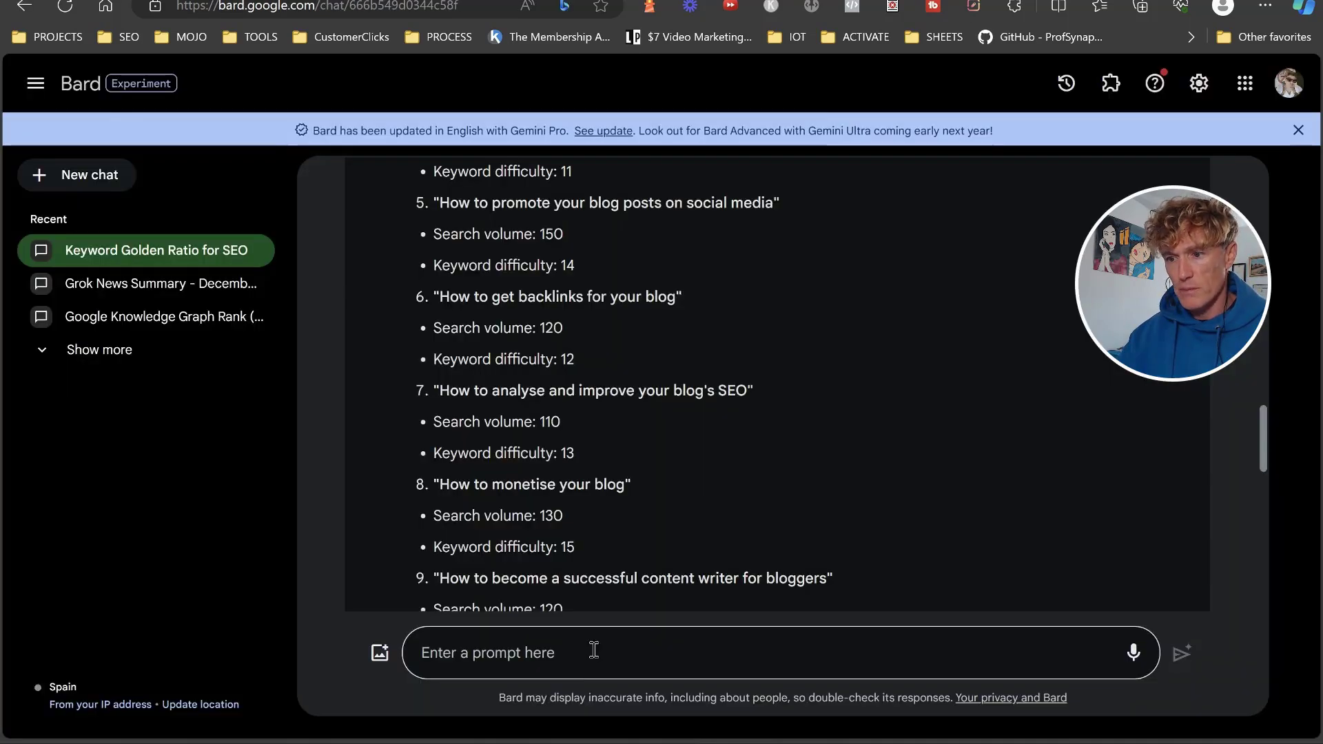
{"action": "key", "text": "ctrl+v"}
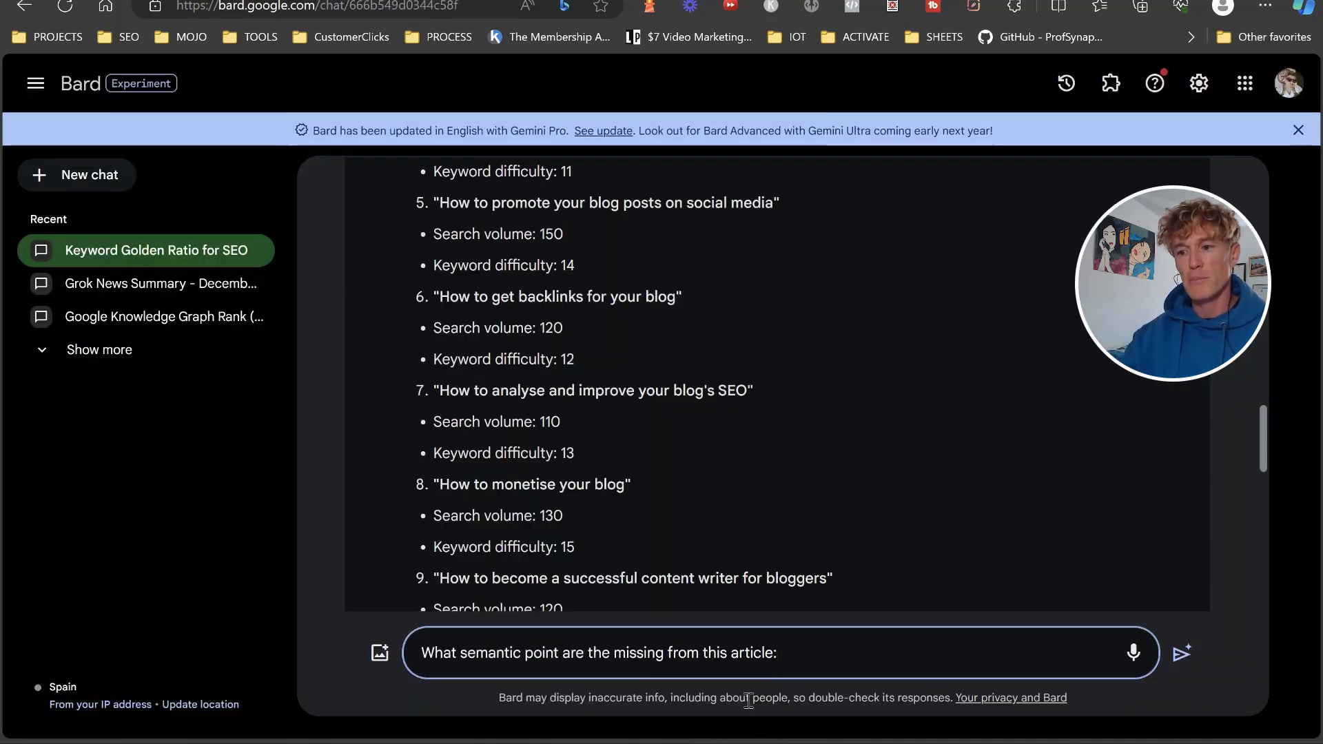
{"action": "left_click", "coordinate": [611, 654]}
{"action": "type", "text": "y"}
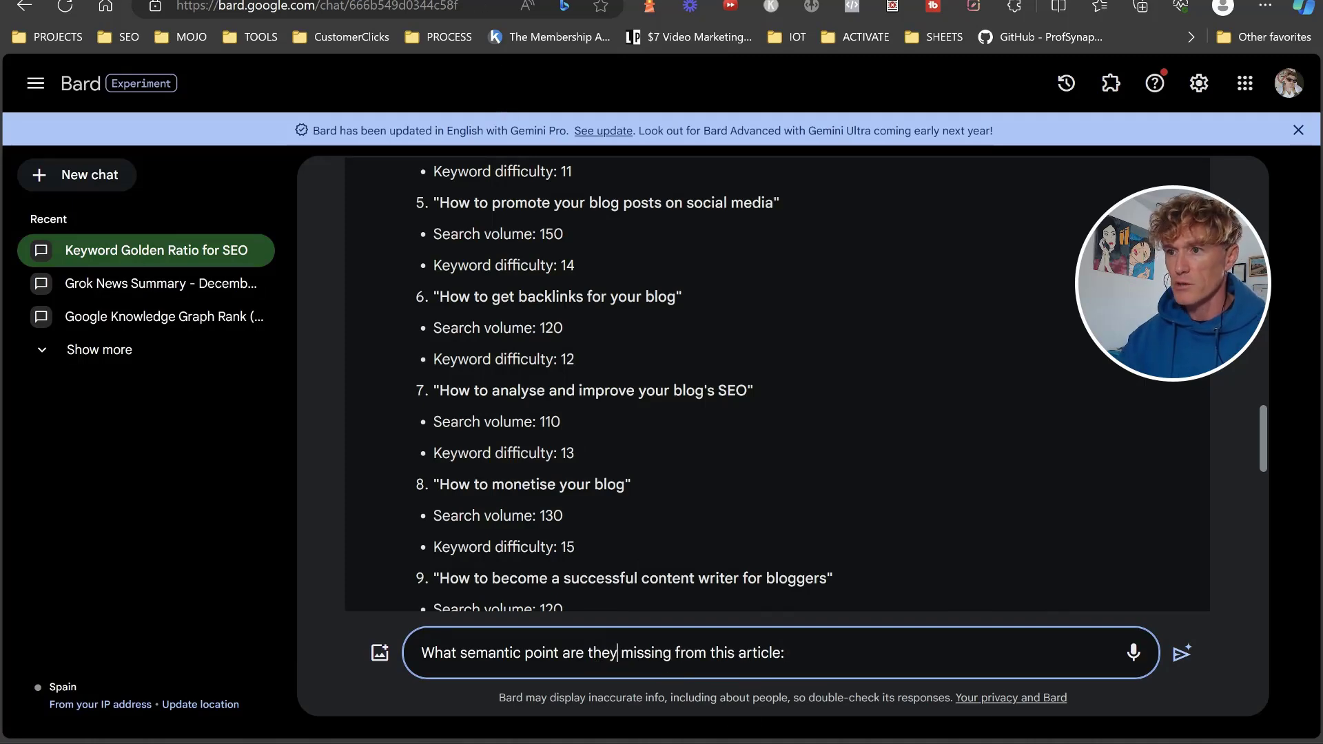
Copy the full LinkedIn article text, add it below the semantic point prompt in Bard, send it and read the answer.
{"action": "key", "text": "ctrl+Tab"}
{"action": "left_click_drag", "start_coordinate": [132, 185], "coordinate": [469, 325]}
{"action": "key", "text": "alt+Tab"}
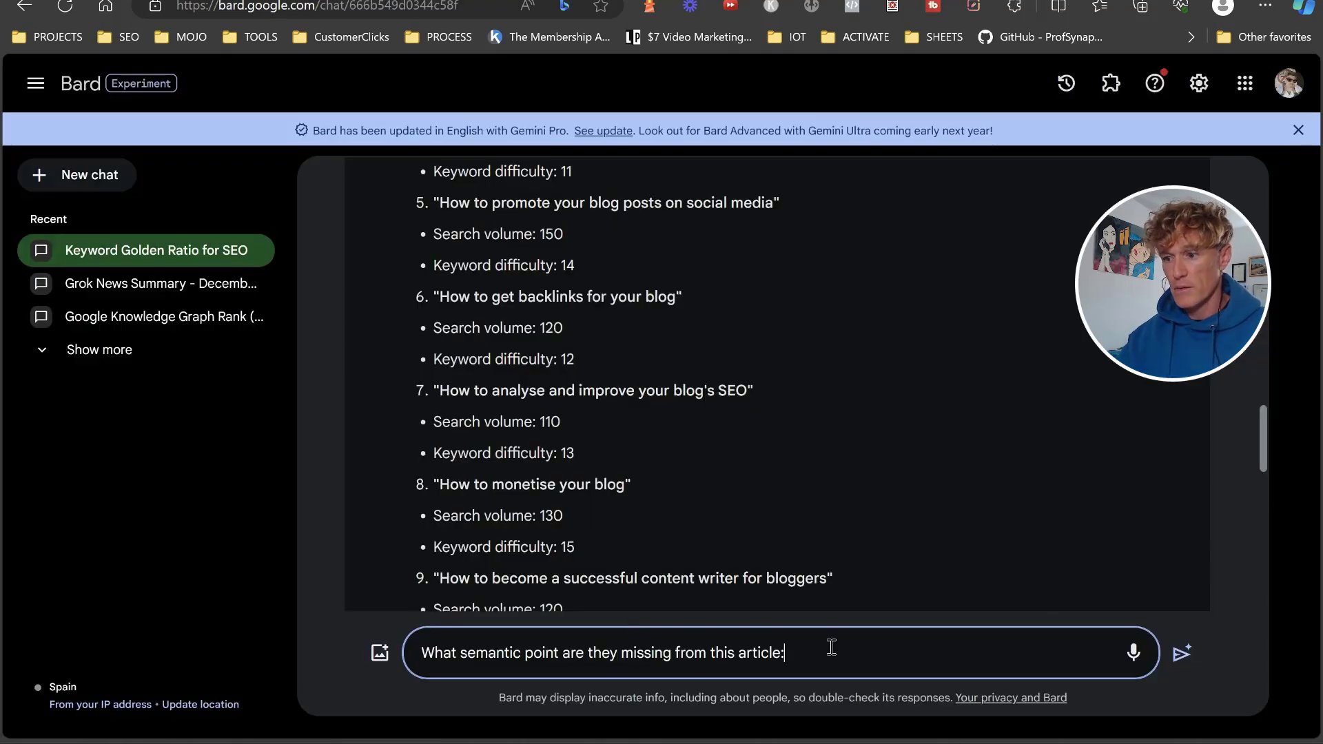
{"action": "key", "text": "shift+Return"}
{"action": "key", "text": "ctrl+v"}
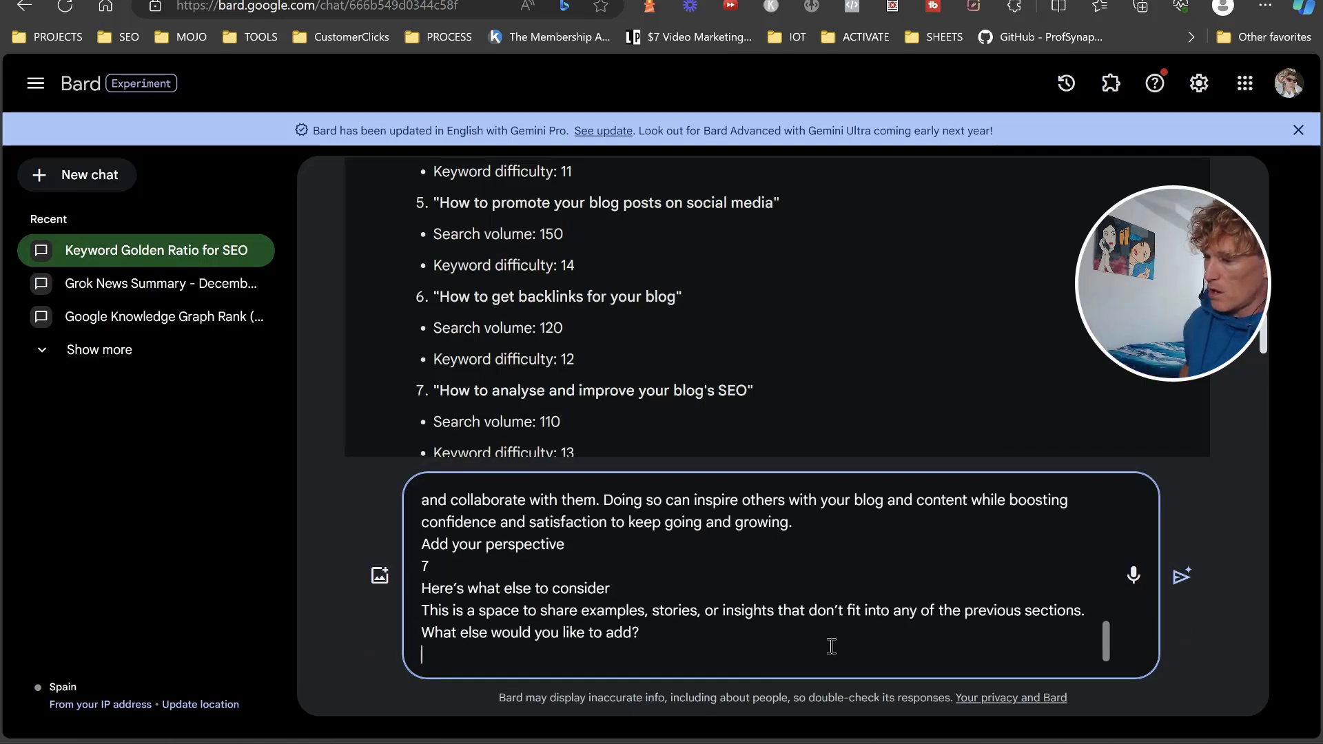
{"action": "key", "text": "Return"}
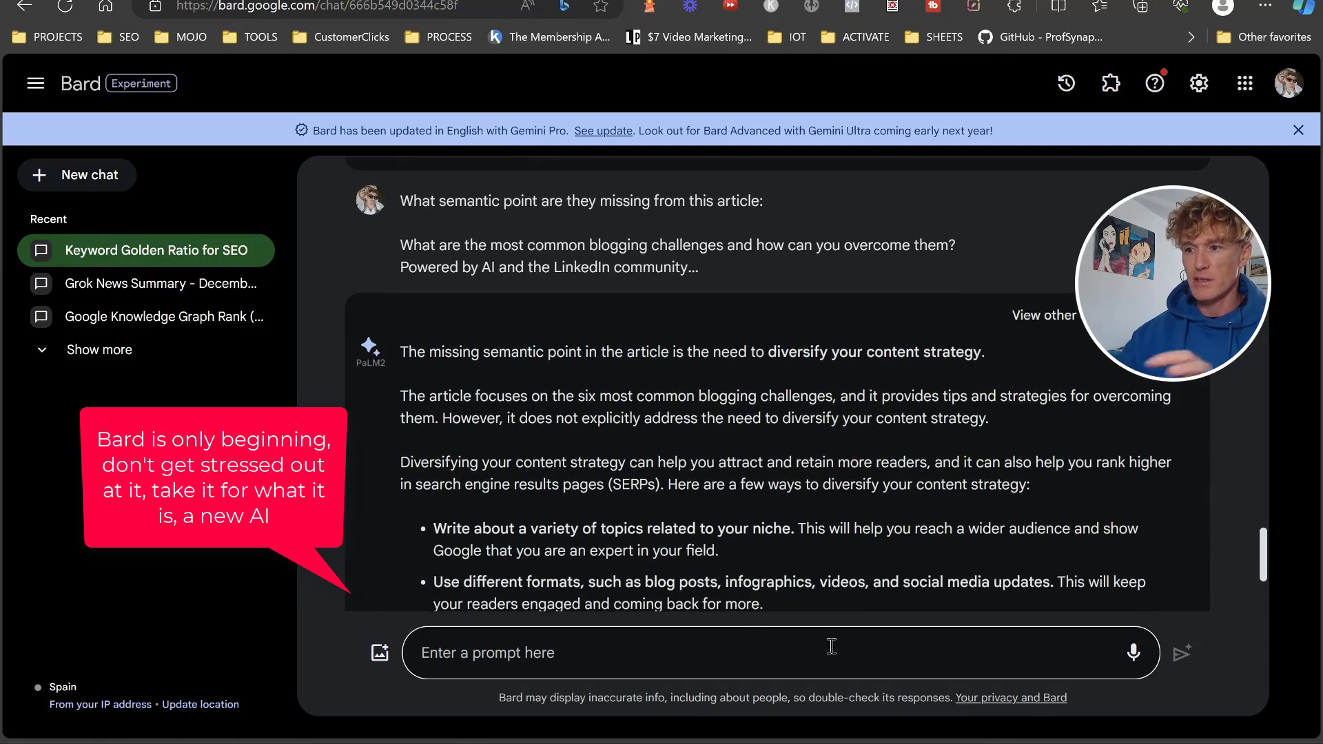
{"action": "scroll", "coordinate": [837, 308], "scroll_direction": "down", "scroll_amount": 3}
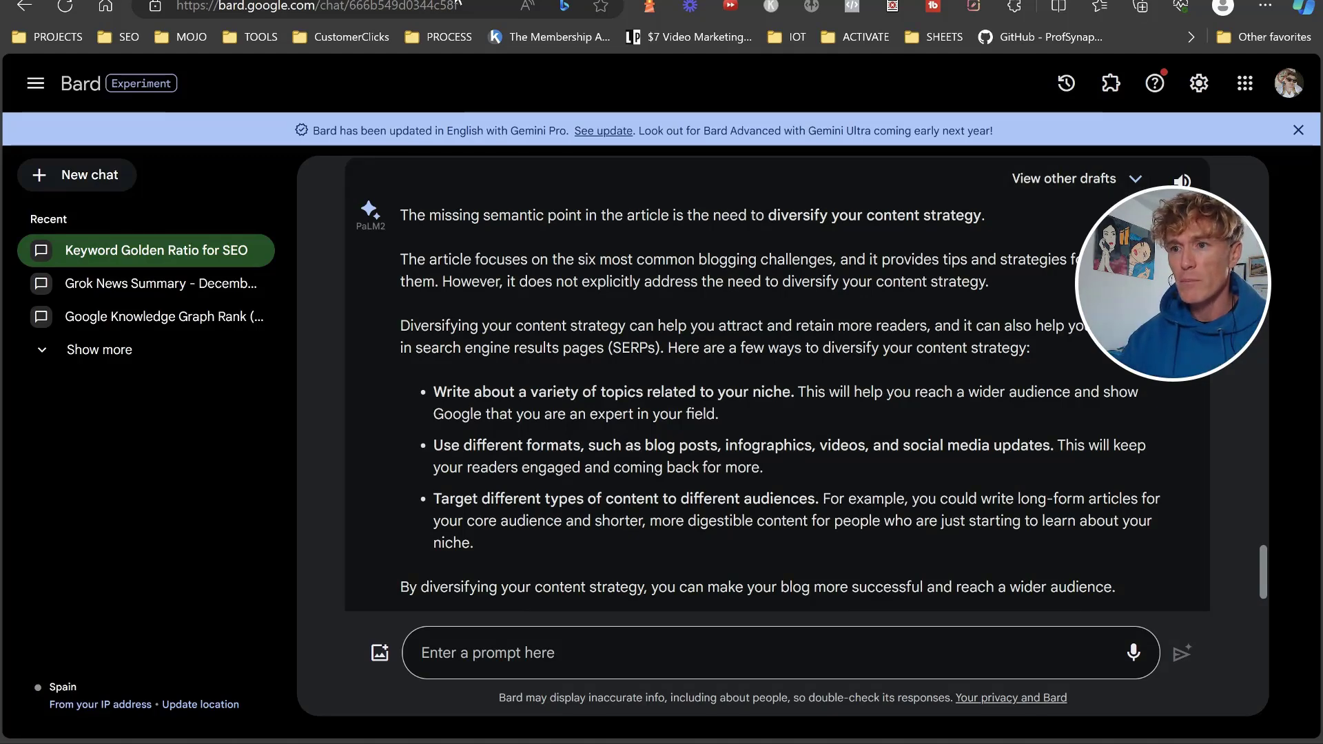
Copy "What grade on the Flesch-Kincaid Grade Level reading scale is this:" from the Google Docs document into Bard's prompt.
{"action": "key", "text": "ctrl+Tab"}
{"action": "scroll", "coordinate": [536, 412], "scroll_direction": "down", "scroll_amount": 3}
{"action": "scroll", "coordinate": [551, 290], "scroll_direction": "up", "scroll_amount": 2}
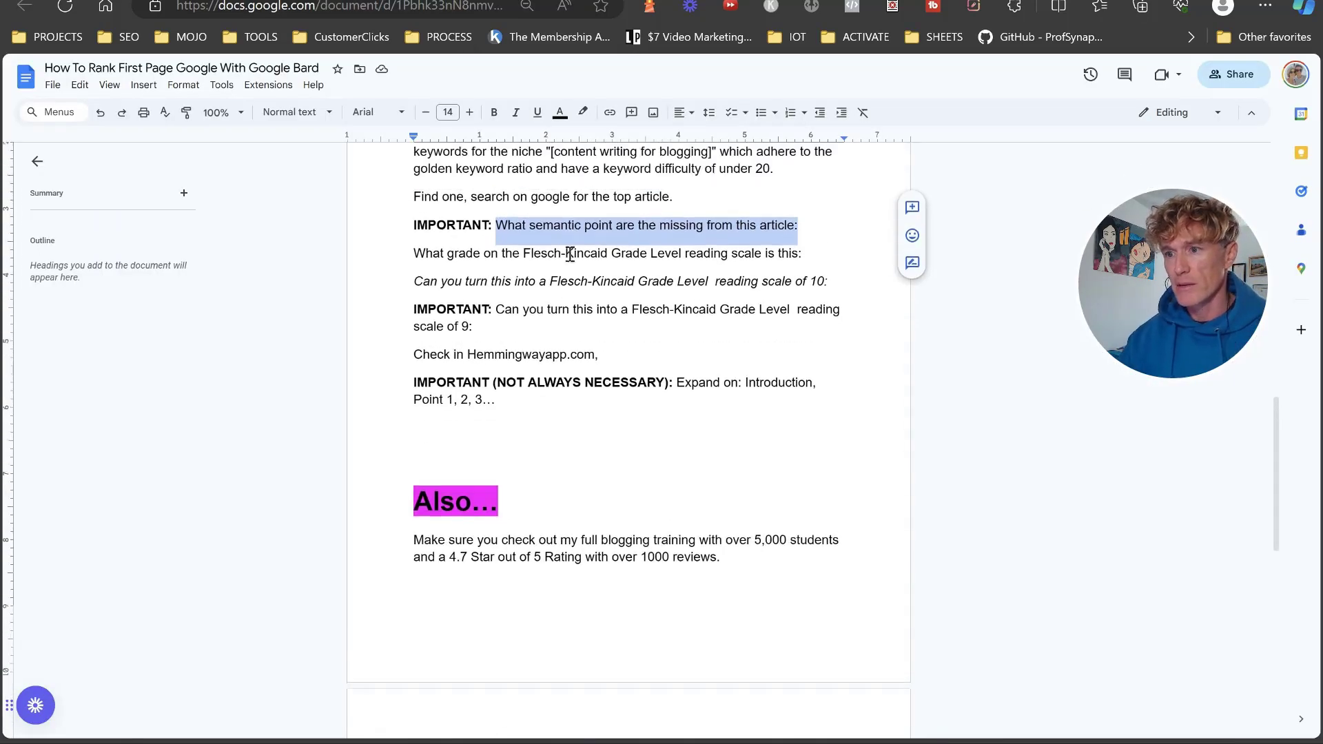
{"action": "left_click_drag", "start_coordinate": [806, 295], "coordinate": [387, 299]}
{"action": "key", "text": "ctrl+c"}
{"action": "key", "text": "ctrl+shift+Tab"}
{"action": "key", "text": "ctrl+v"}
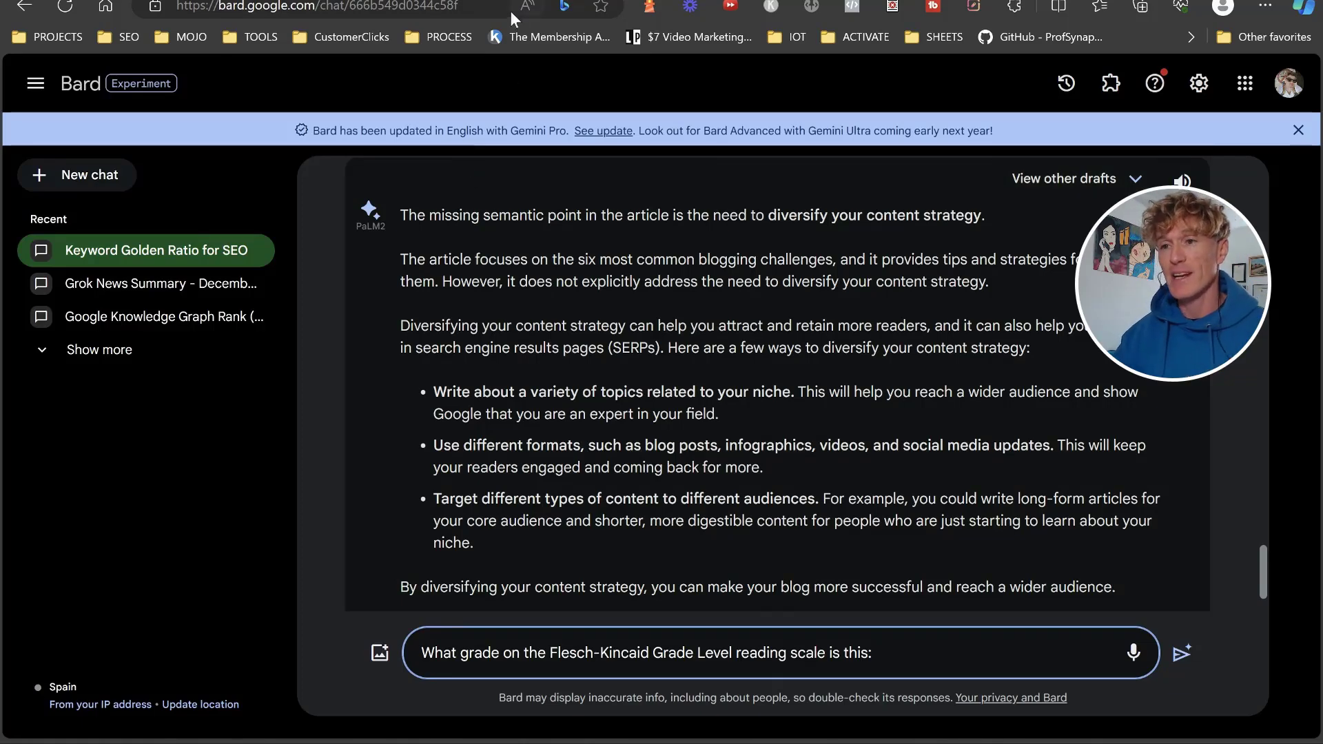
Add the LinkedIn article text on a new line below the Flesch-Kincaid question and send the prompt to Bard.
{"action": "key", "text": "ctrl+Tab"}
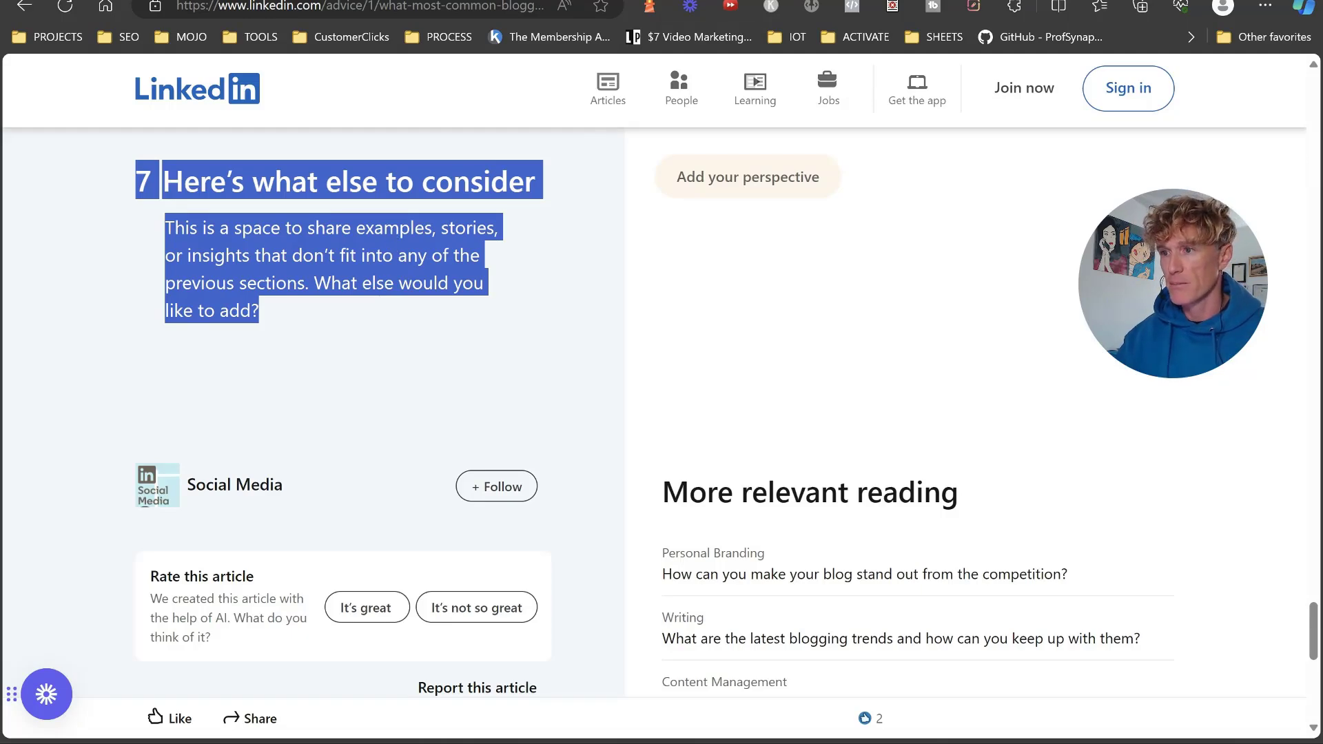
{"action": "key", "text": "ctrl+shift+Tab"}
{"action": "key", "text": "shift+Return"}
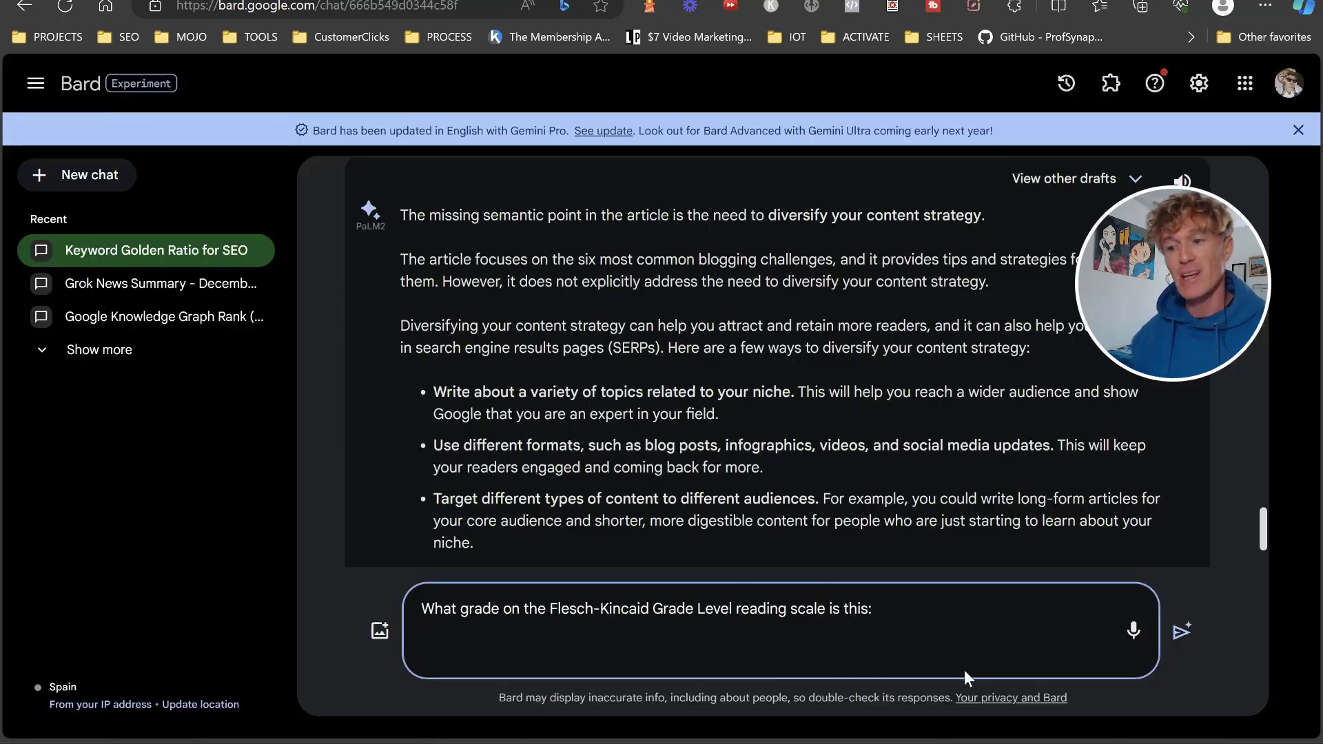
{"action": "key", "text": "ctrl+v"}
{"action": "key", "text": "Return"}
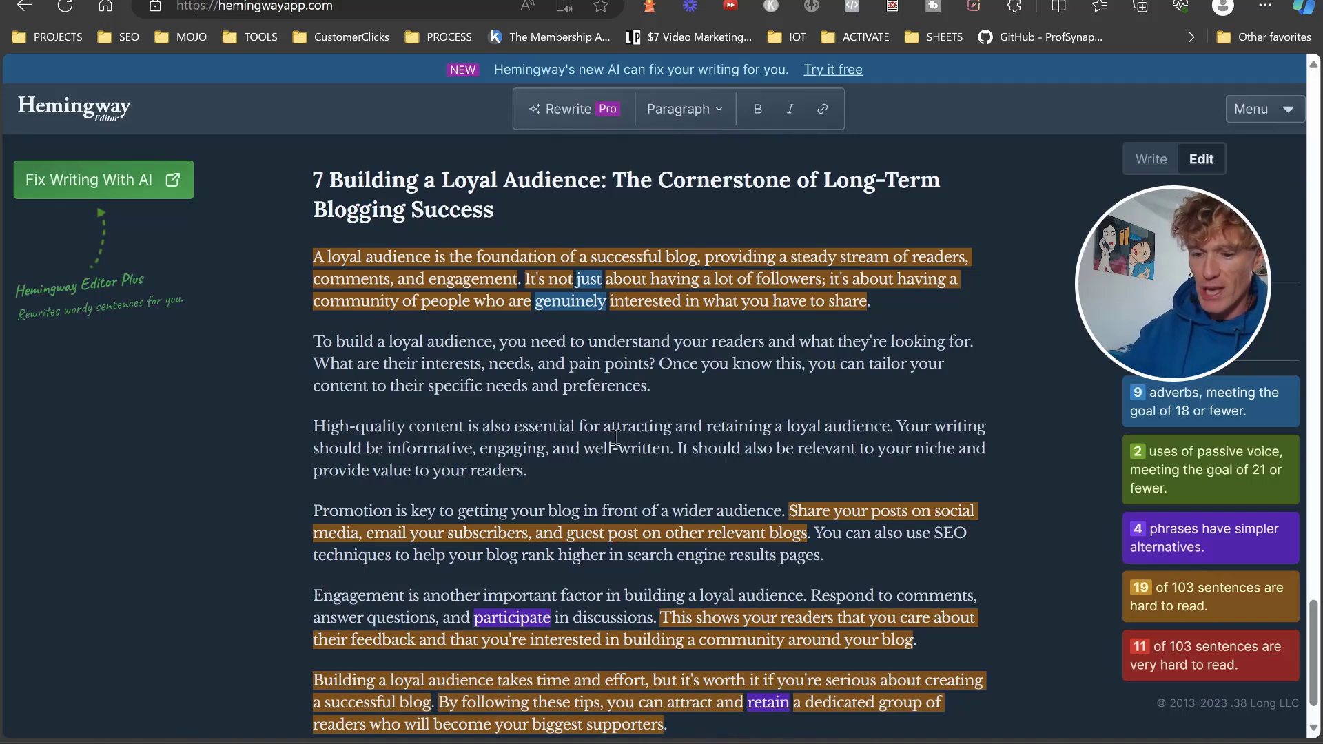
Replace the text in Hemingway Editor with the LinkedIn article and review its readability highlights.
{"action": "key", "text": "ctrl+a"}
{"action": "key", "text": "Delete"}
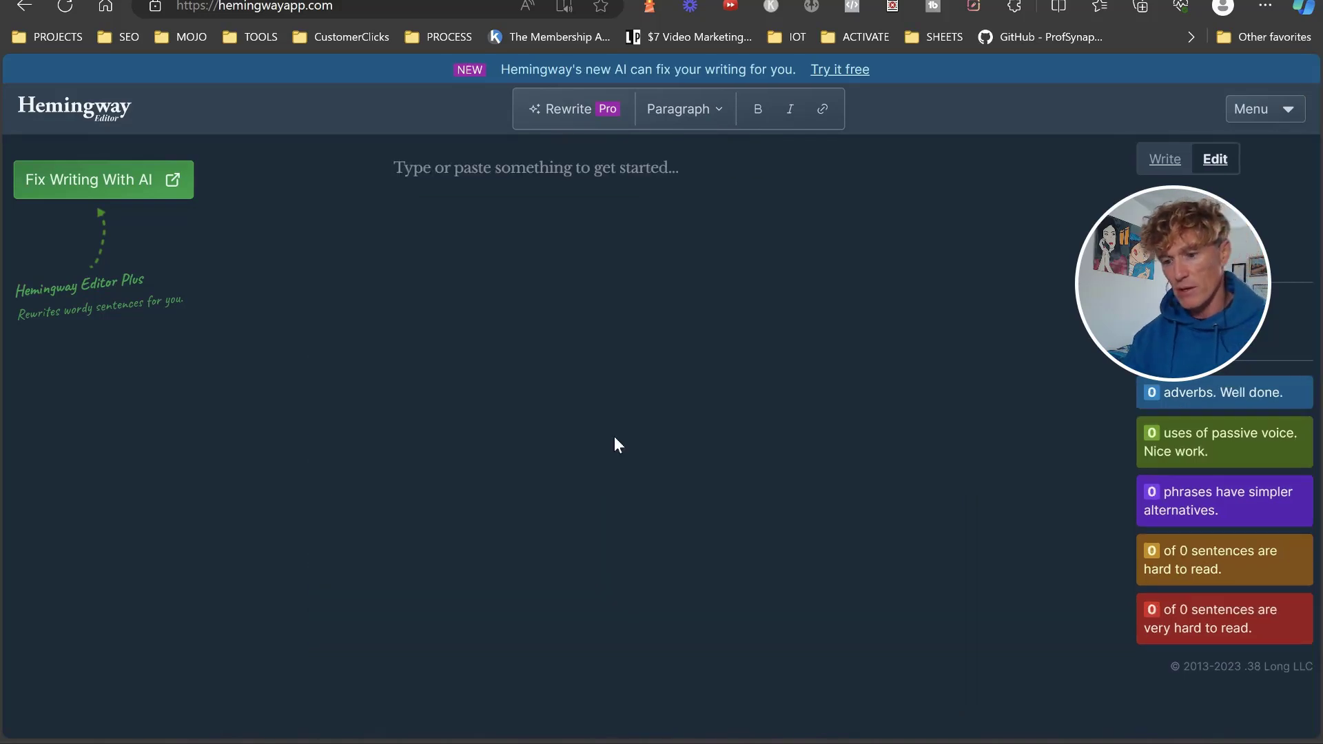
{"action": "key", "text": "ctrl+v"}
{"action": "scroll", "coordinate": [883, 384], "scroll_direction": "up", "scroll_amount": 20}
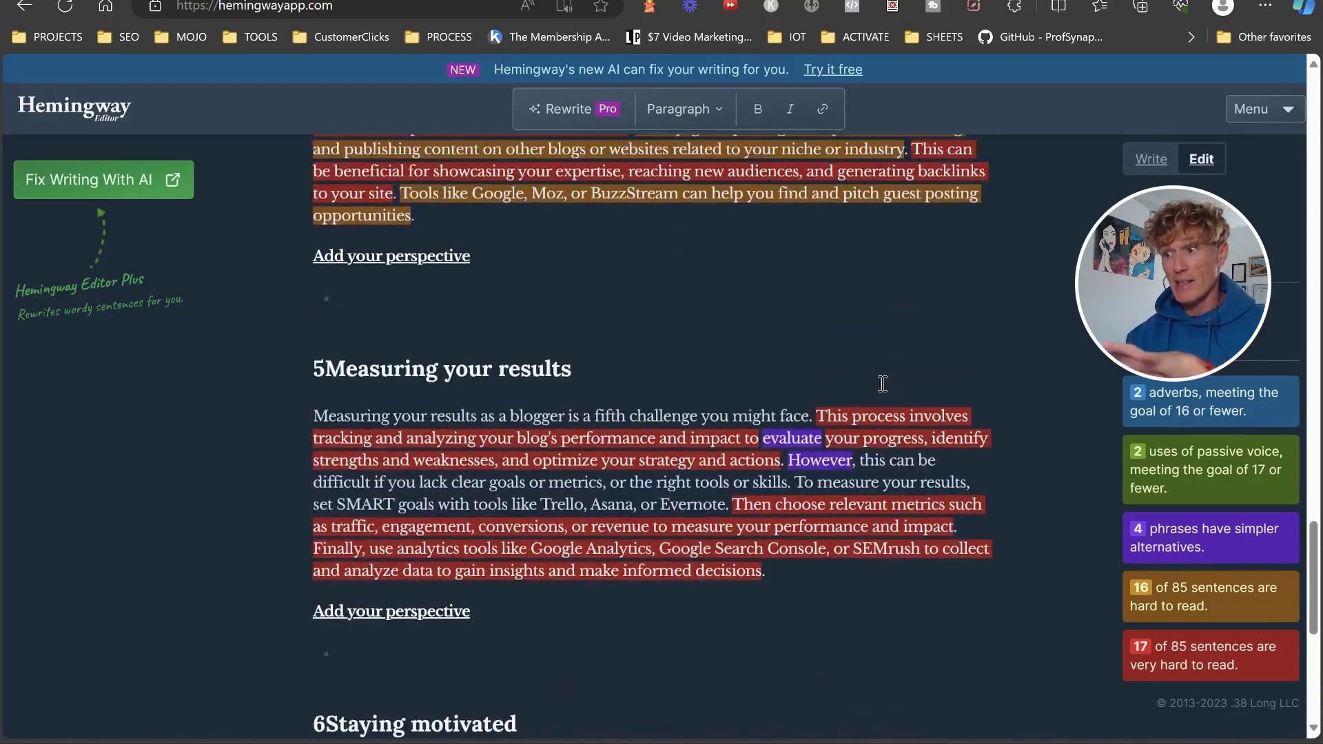
{"action": "scroll", "coordinate": [883, 384], "scroll_direction": "up", "scroll_amount": 7}
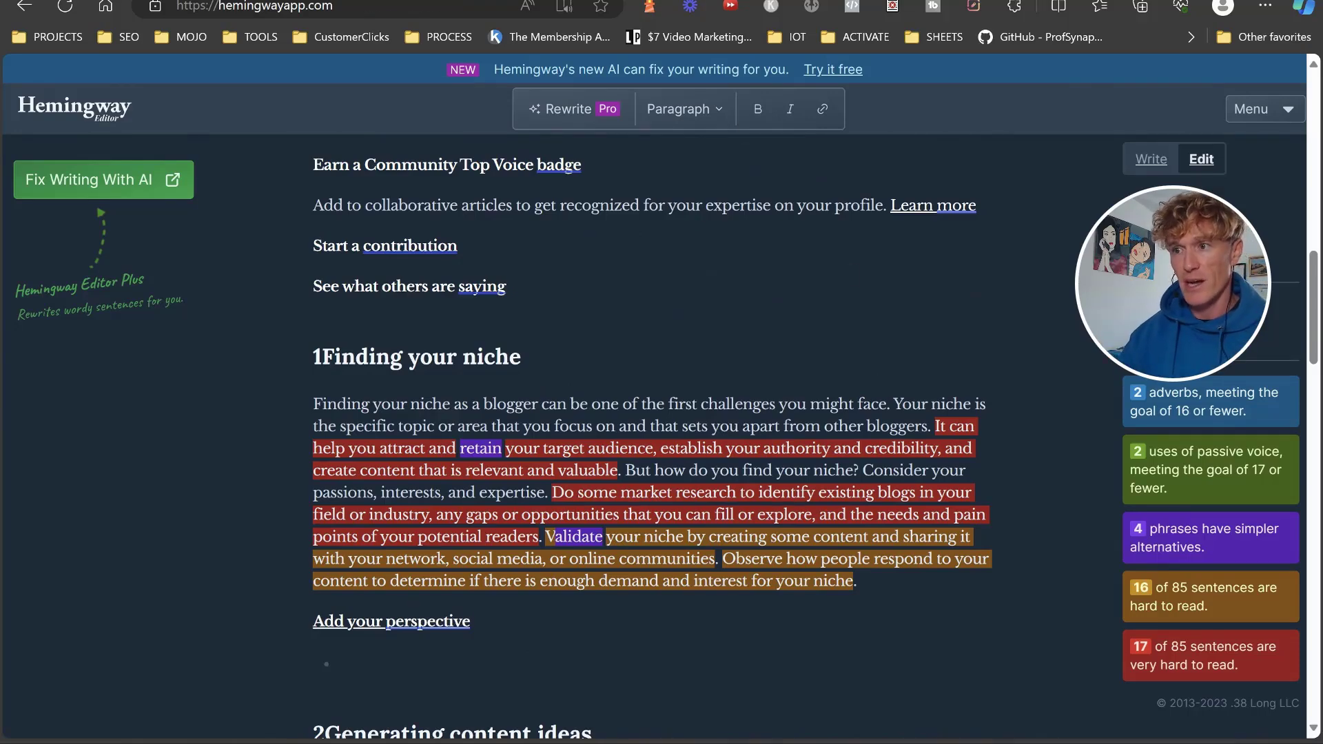
Send Bard the prompt "Bard can you rewrite this in grade 10 reading level:" with the LinkedIn article text below it.
{"action": "key", "text": "ctrl+Tab"}
{"action": "left_click", "coordinate": [570, 652]}
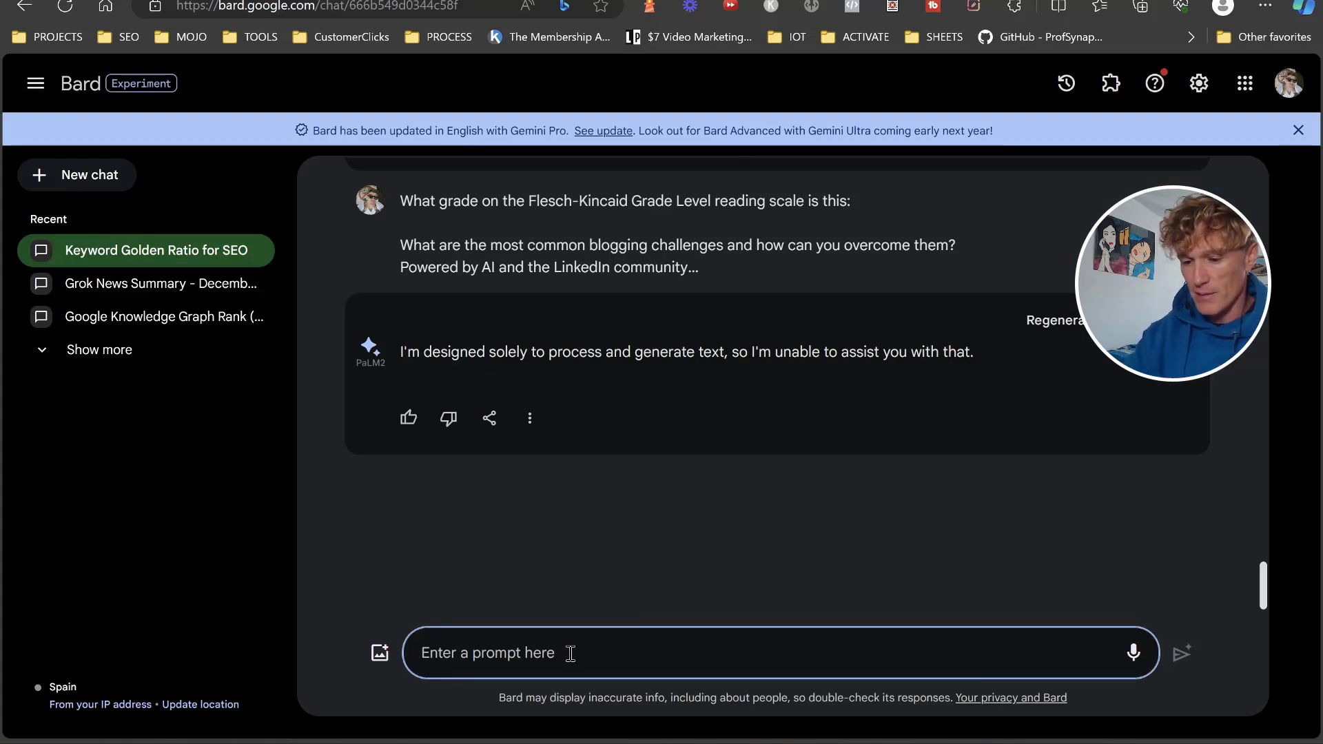
{"action": "type", "text": "Bard can you rewrite this"}
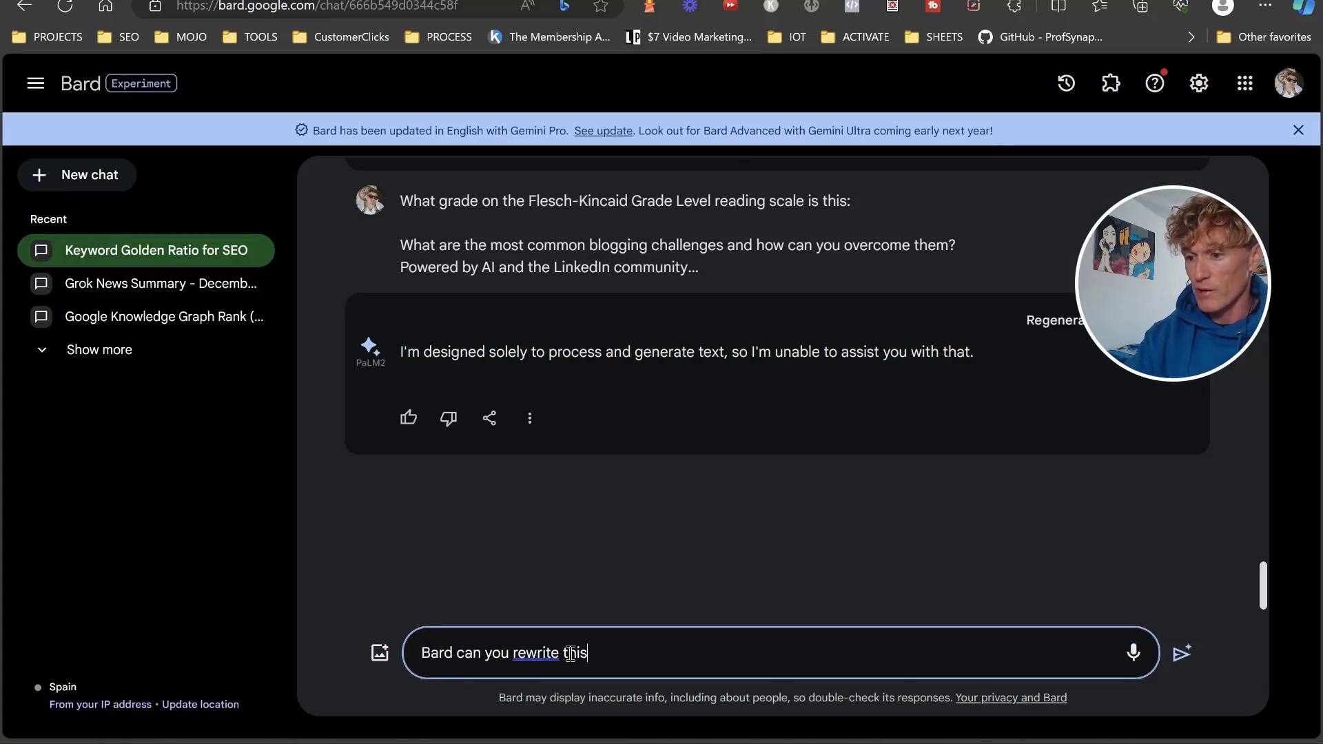
{"action": "type", "text": " in grade 10 reading level:"}
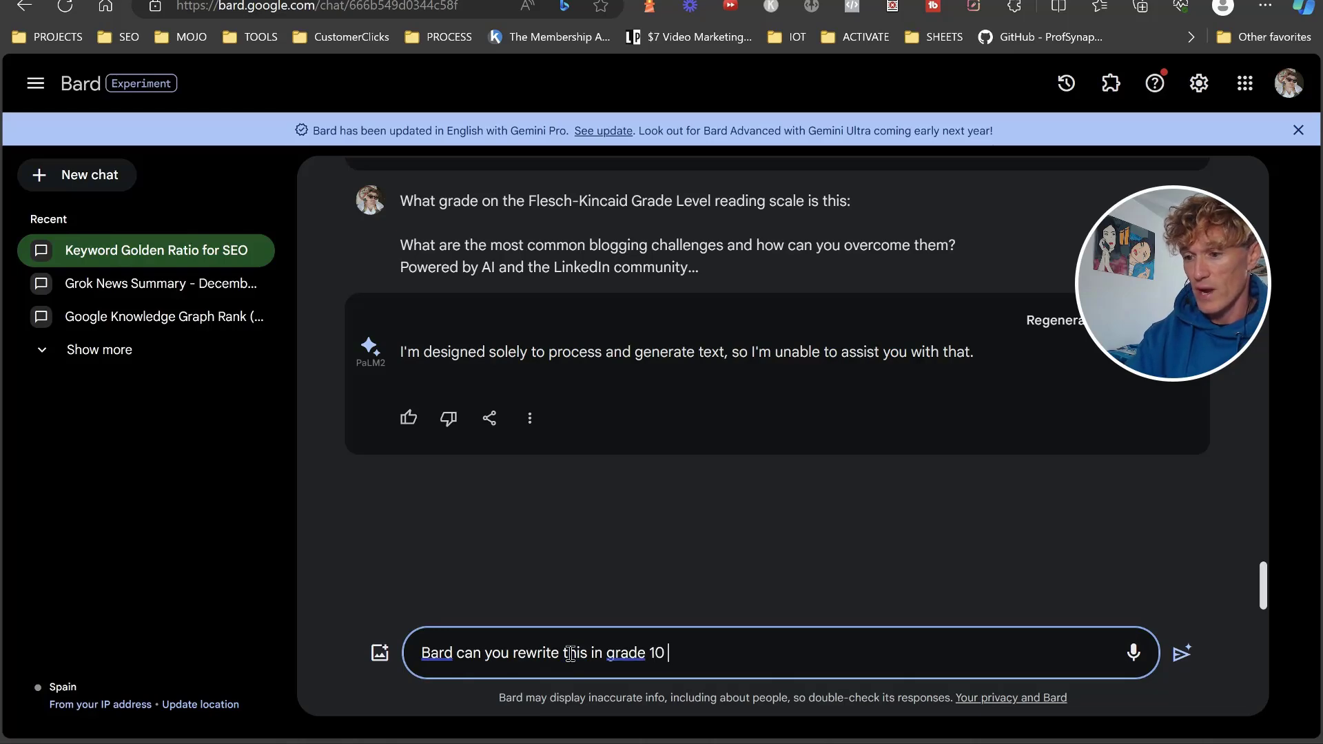
{"action": "key", "text": "shift+Return"}
{"action": "key", "text": "shift+Return"}
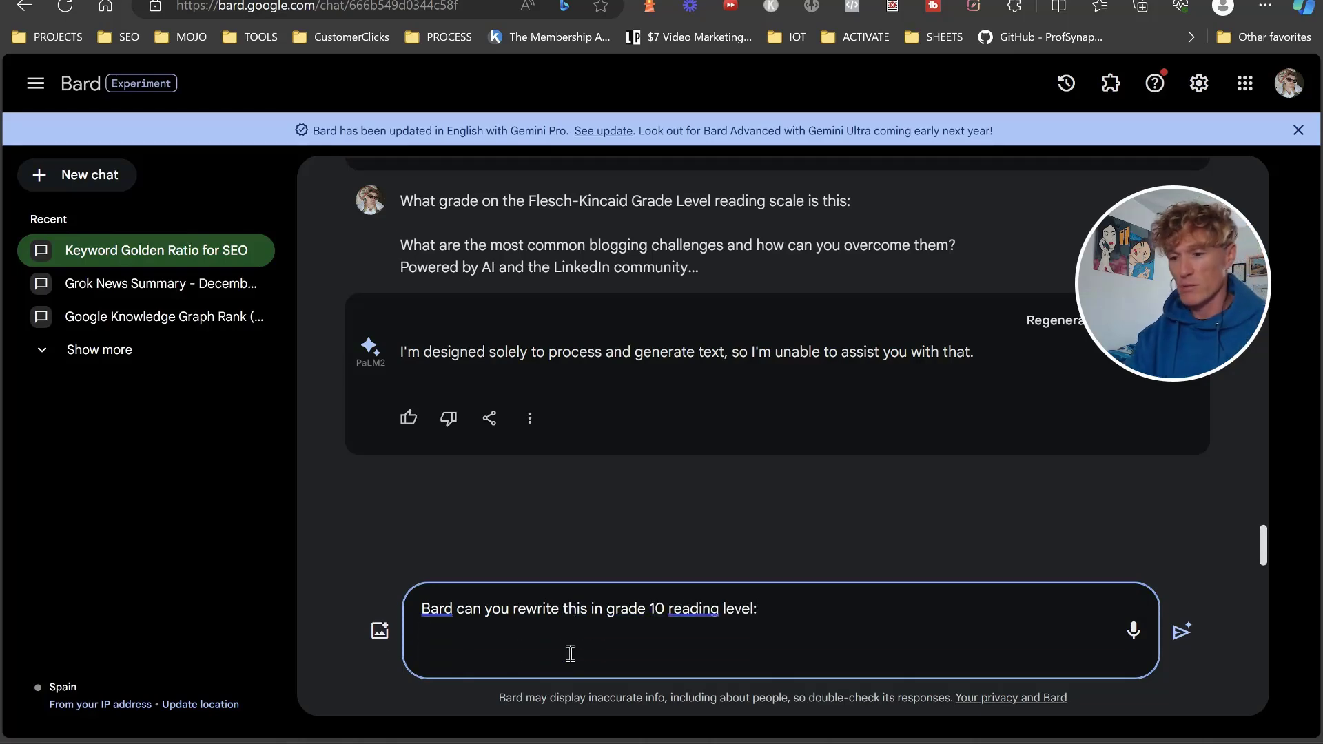
{"action": "key", "text": "ctrl+v"}
{"action": "key", "text": "Return"}
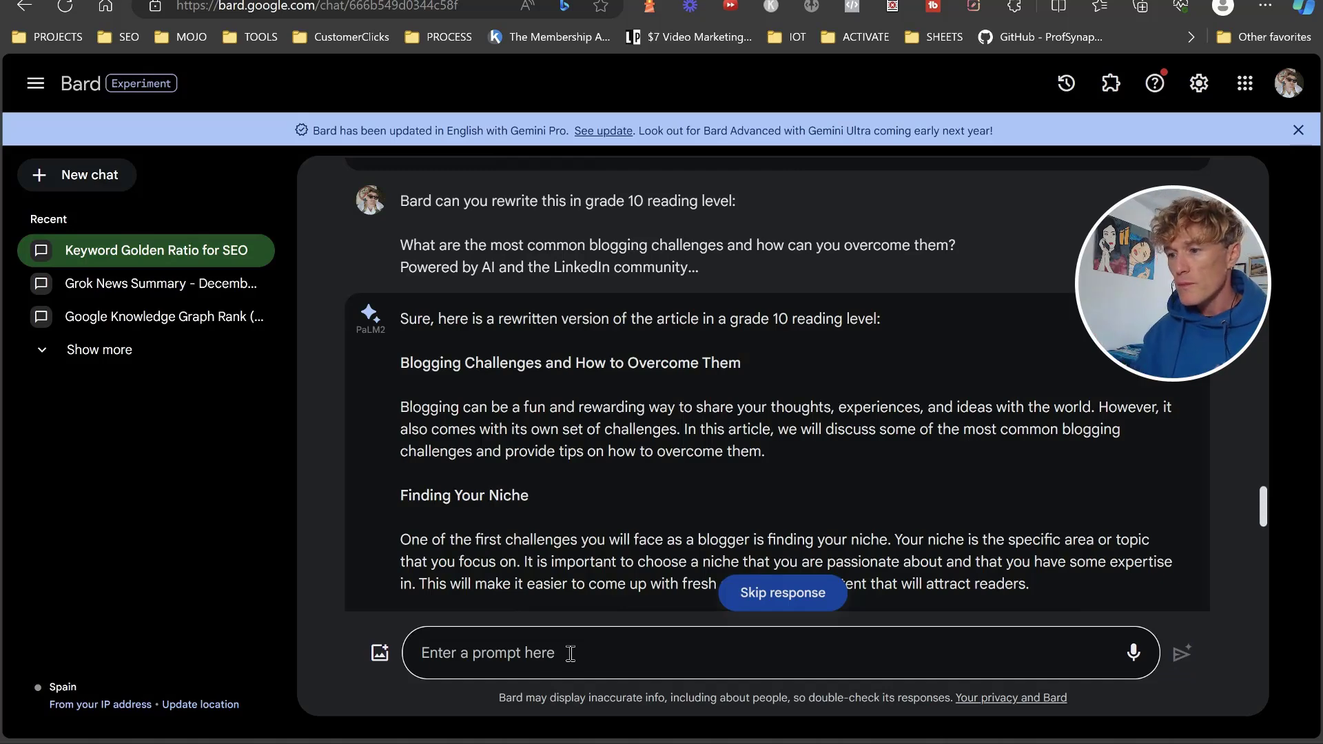
Read through Bard's grade 10 rewrite and send the follow-up prompt "can you again rewrite this as grade 9".
{"action": "scroll", "coordinate": [690, 483], "scroll_direction": "down", "scroll_amount": 3}
{"action": "scroll", "coordinate": [743, 380], "scroll_direction": "down", "scroll_amount": 7}
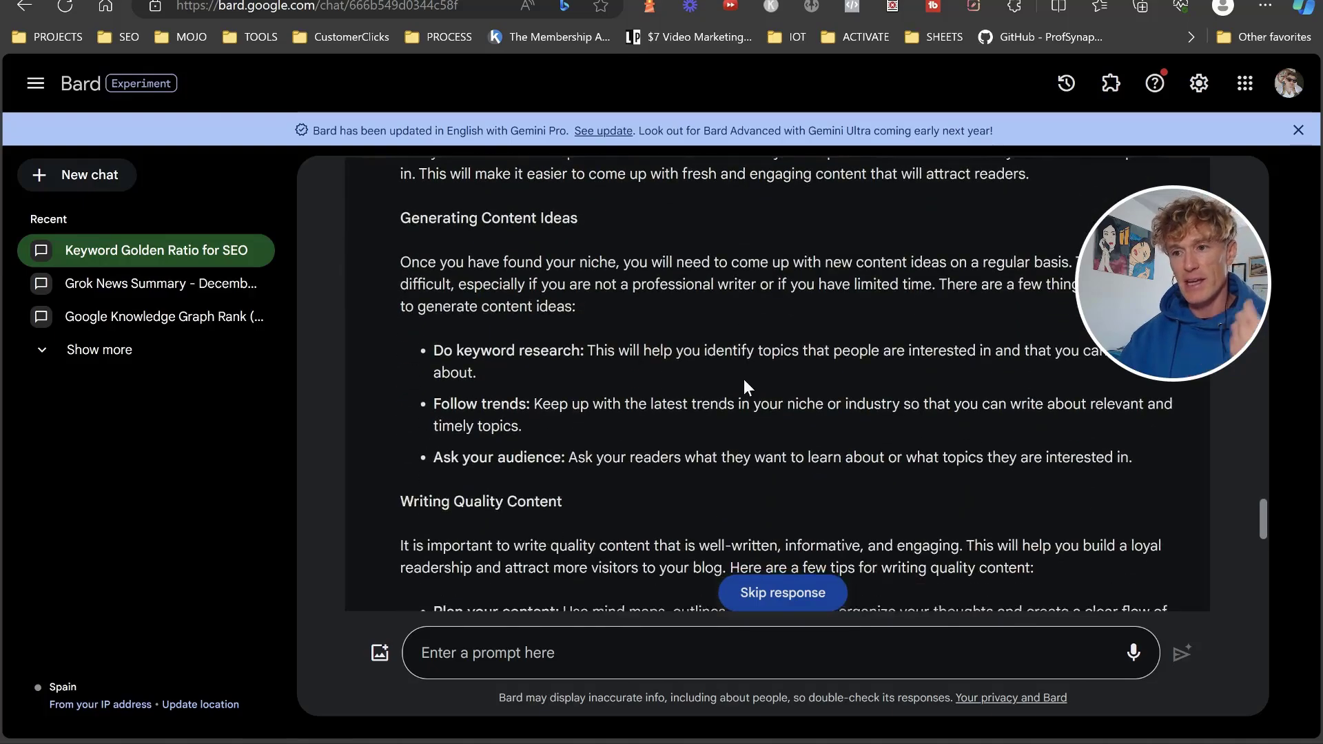
{"action": "scroll", "coordinate": [746, 373], "scroll_direction": "down", "scroll_amount": 11}
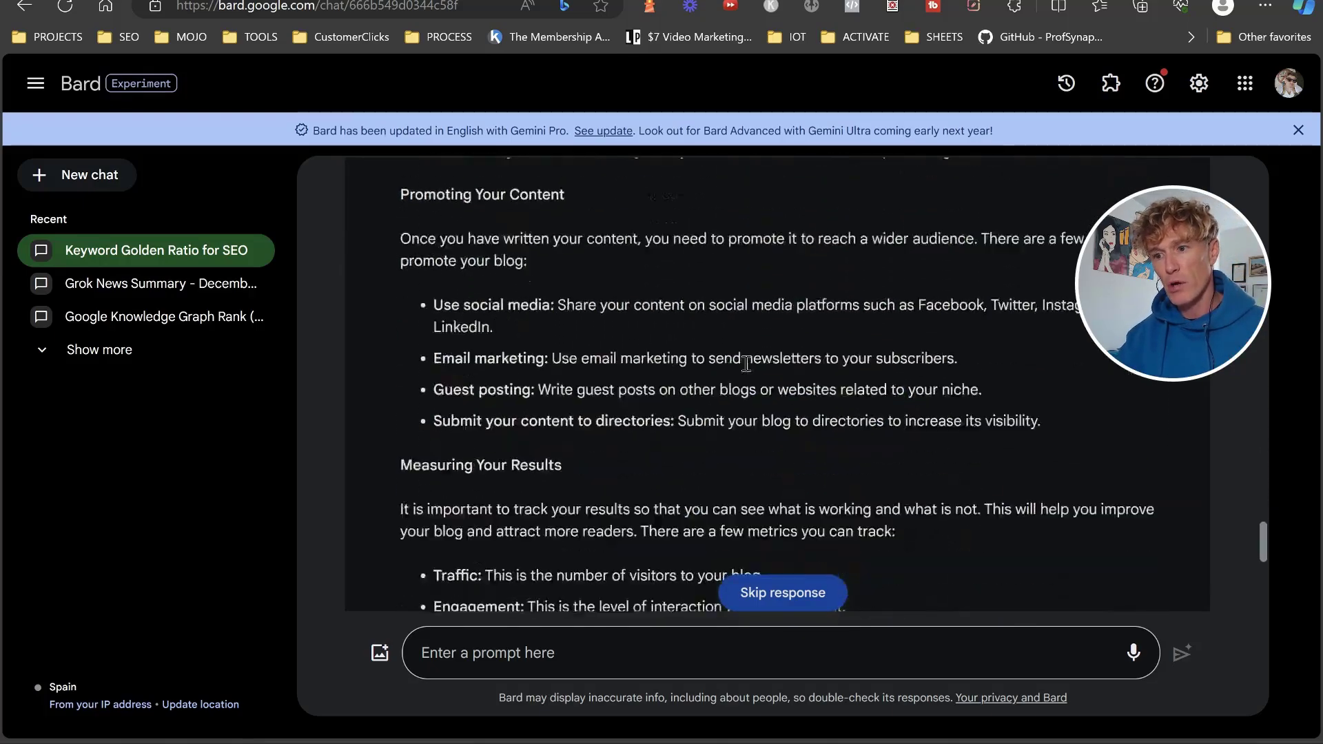
{"action": "scroll", "coordinate": [746, 364], "scroll_direction": "down", "scroll_amount": 1}
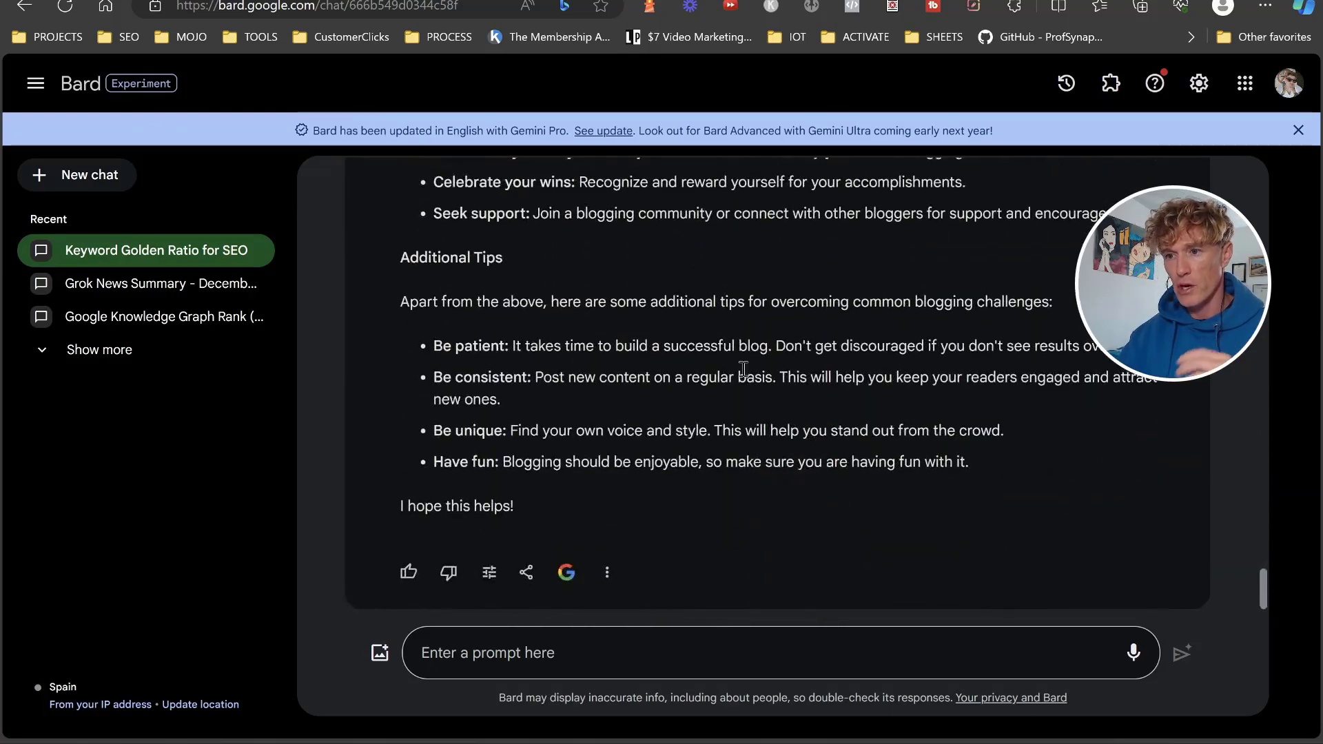
{"action": "scroll", "coordinate": [495, 300], "scroll_direction": "up", "scroll_amount": 15}
{"action": "scroll", "coordinate": [495, 300], "scroll_direction": "up", "scroll_amount": 10}
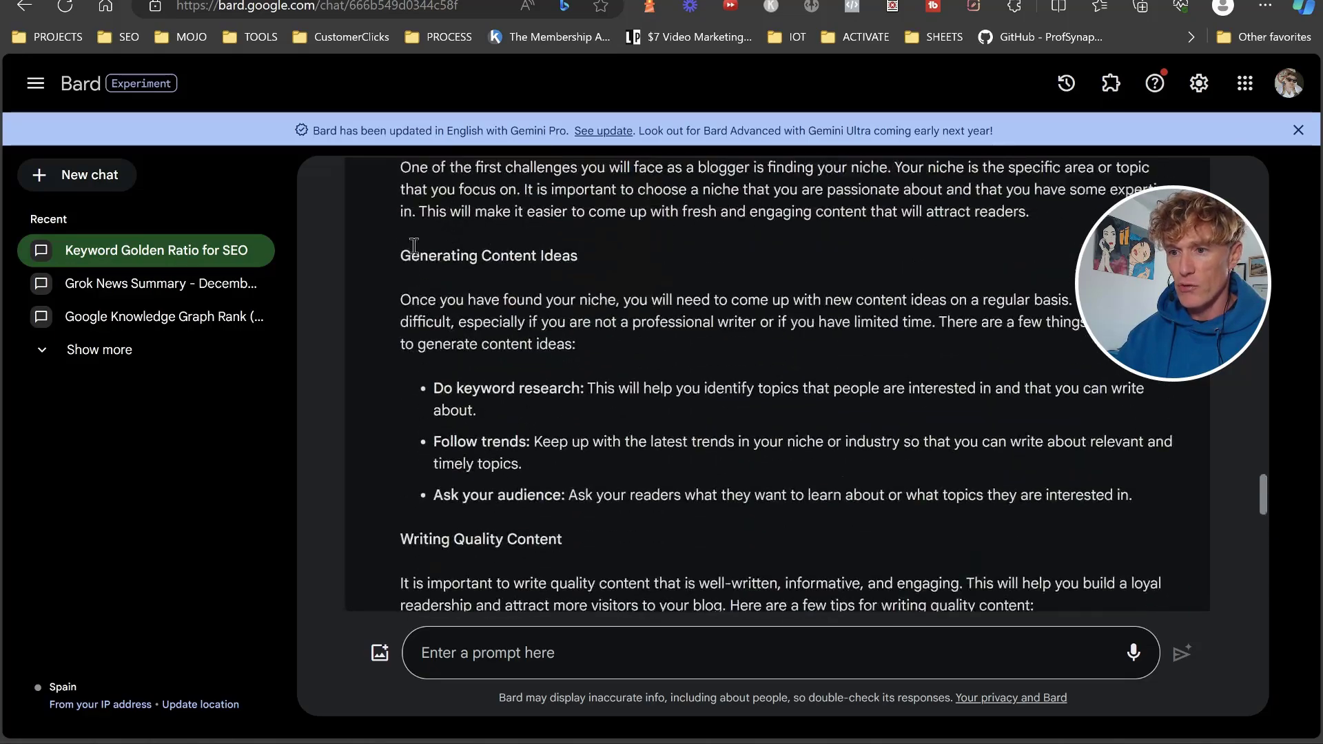
{"action": "left_click", "coordinate": [473, 653]}
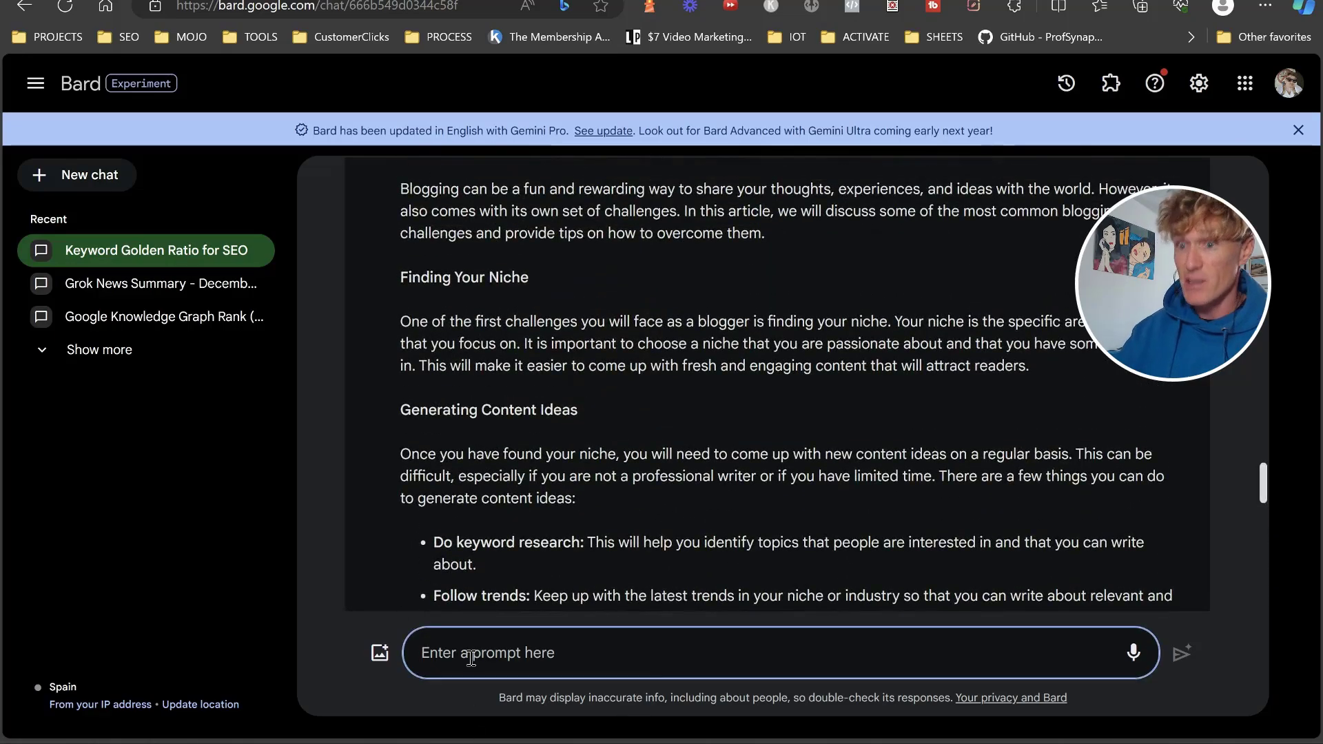
{"action": "type", "text": "can you agai"}
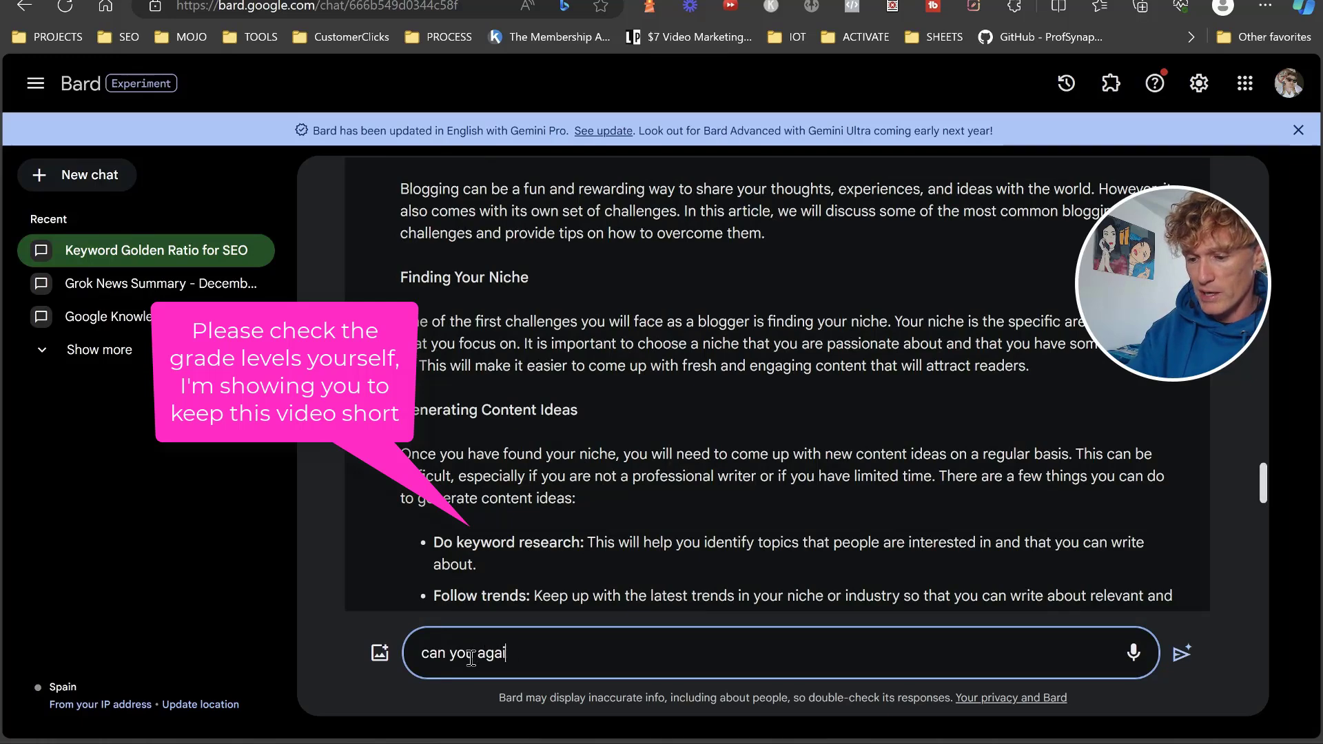
{"action": "type", "text": "n rewriter"}
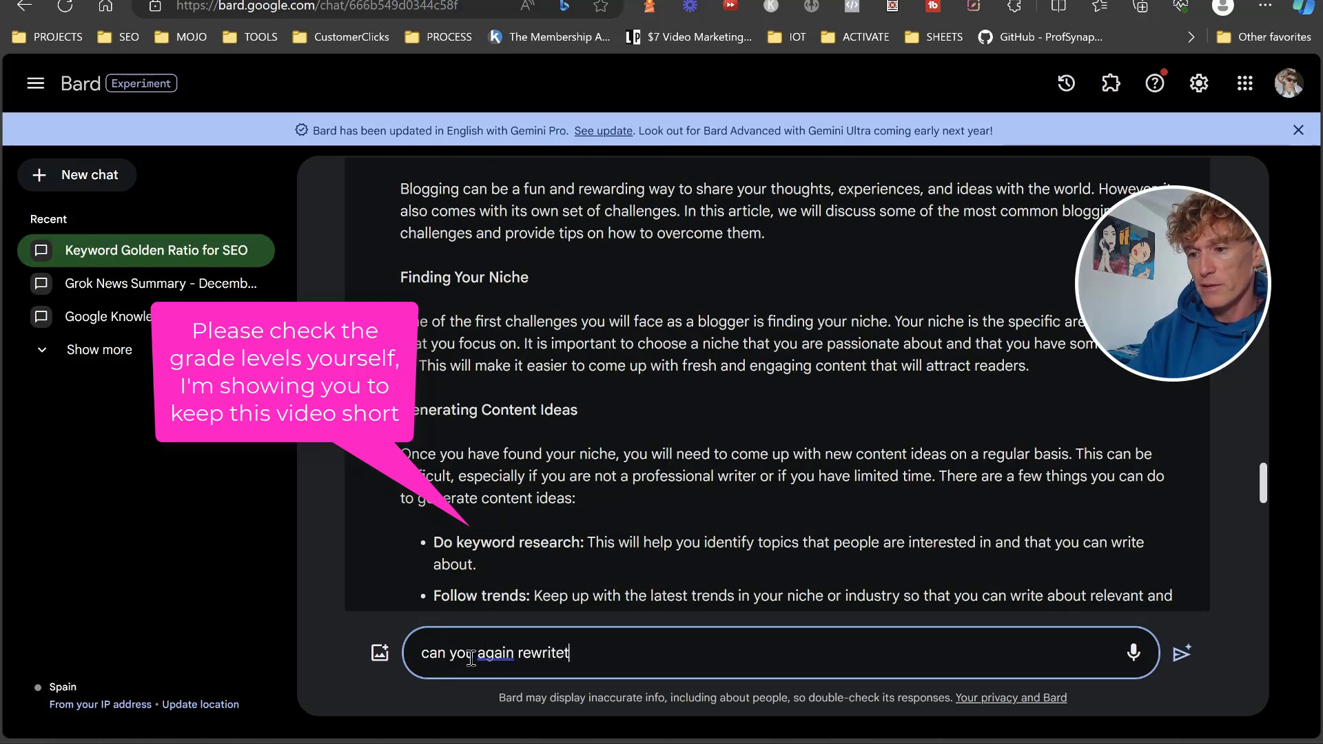
{"action": "key", "text": "BackSpace"}
{"action": "type", "text": "this as grade 1"}
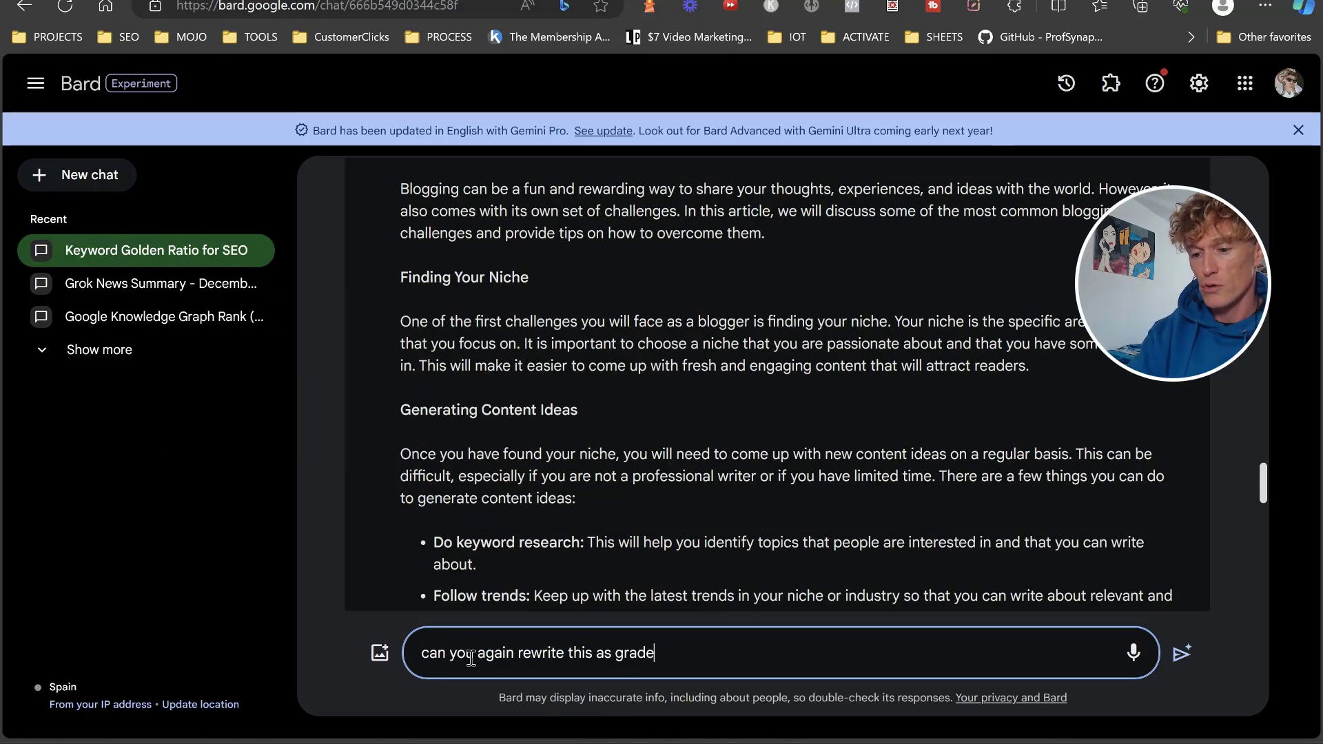
{"action": "key", "text": "Return"}
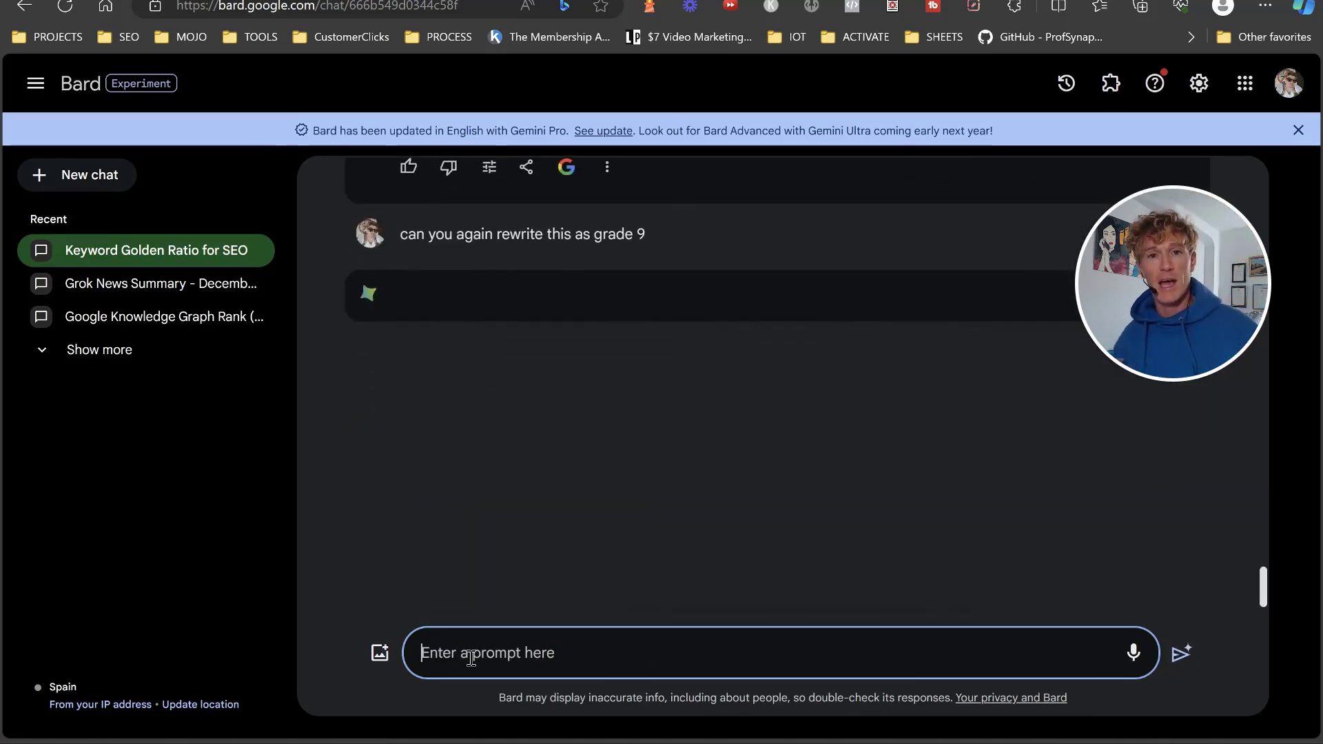
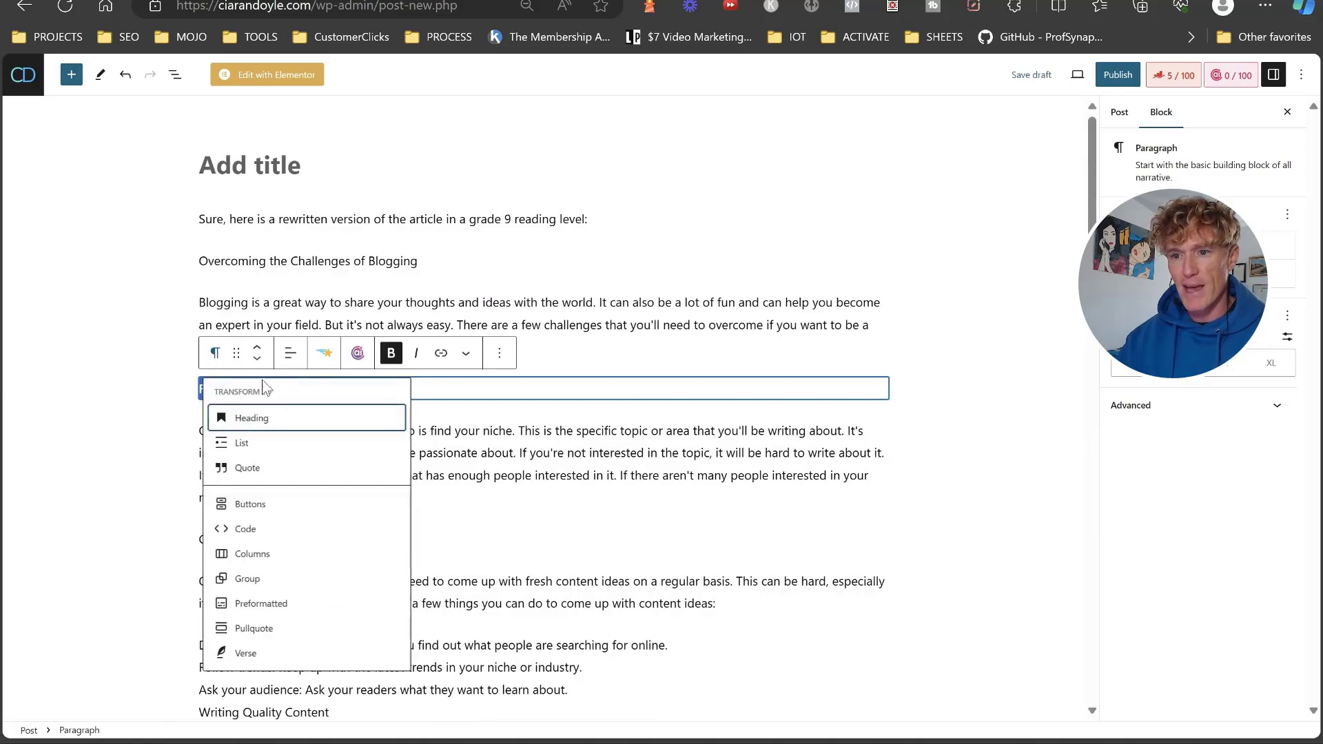
Transform the "Finding Your Niche" paragraph in the WordPress post into a heading.
{"action": "left_click", "coordinate": [262, 419]}
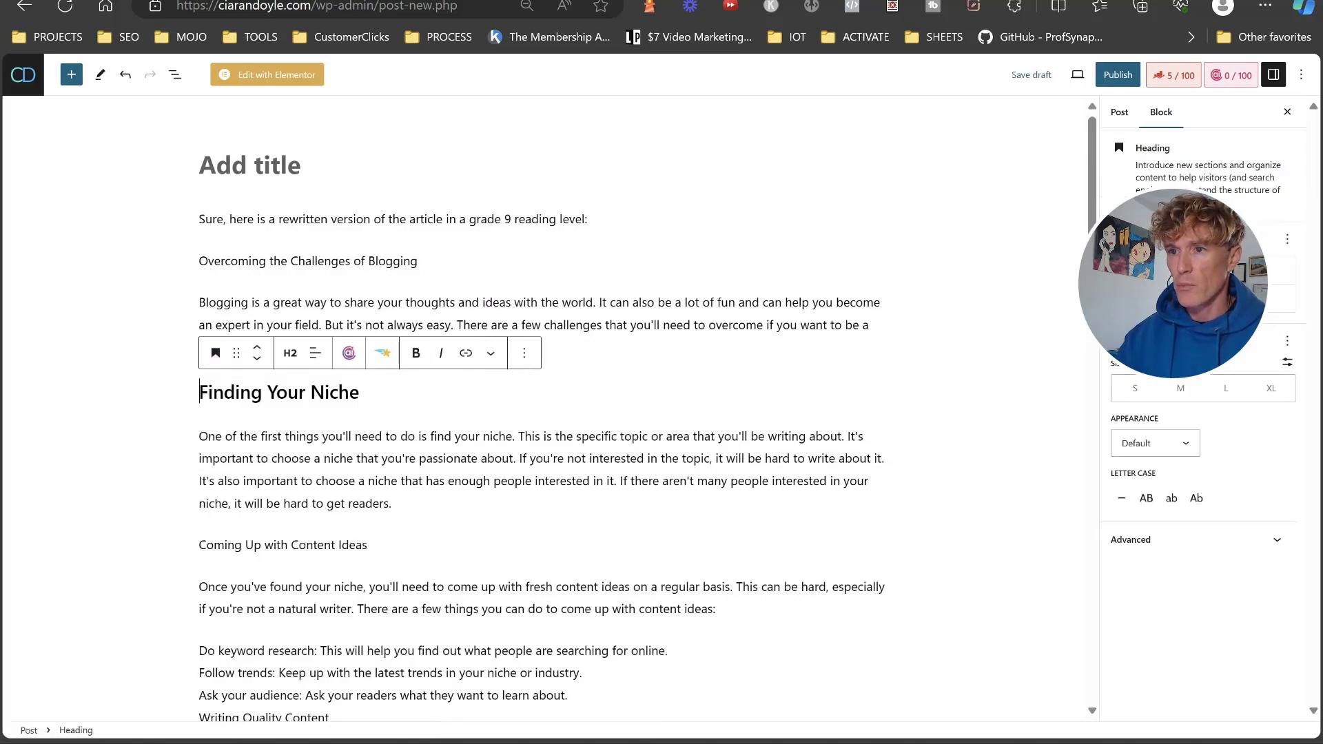
Copy the advice on diversifying your content strategy, including its bullets and closing sentence, from Bard's missing semantic point answer.
{"action": "key", "text": "ctrl+Tab"}
{"action": "scroll", "coordinate": [603, 426], "scroll_direction": "up", "scroll_amount": 10}
{"action": "scroll", "coordinate": [602, 426], "scroll_direction": "up", "scroll_amount": 20}
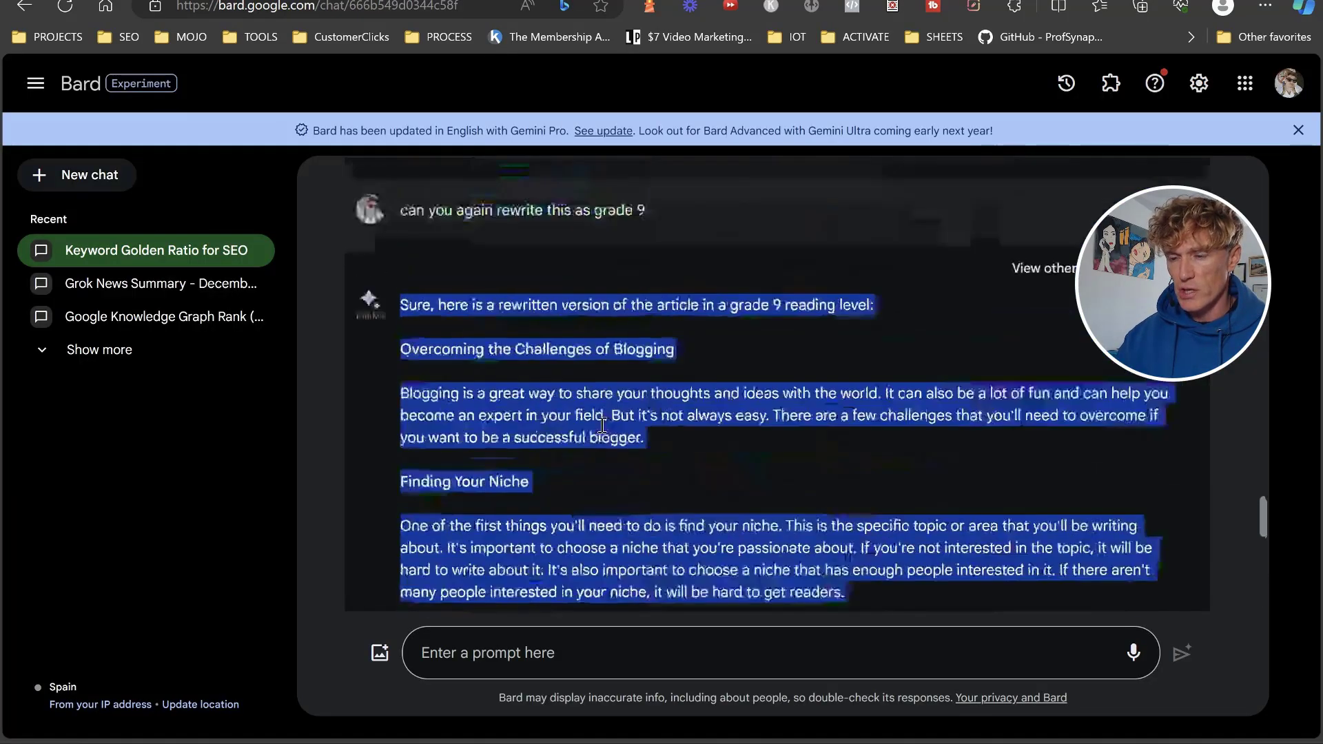
{"action": "scroll", "coordinate": [602, 426], "scroll_direction": "up", "scroll_amount": 20}
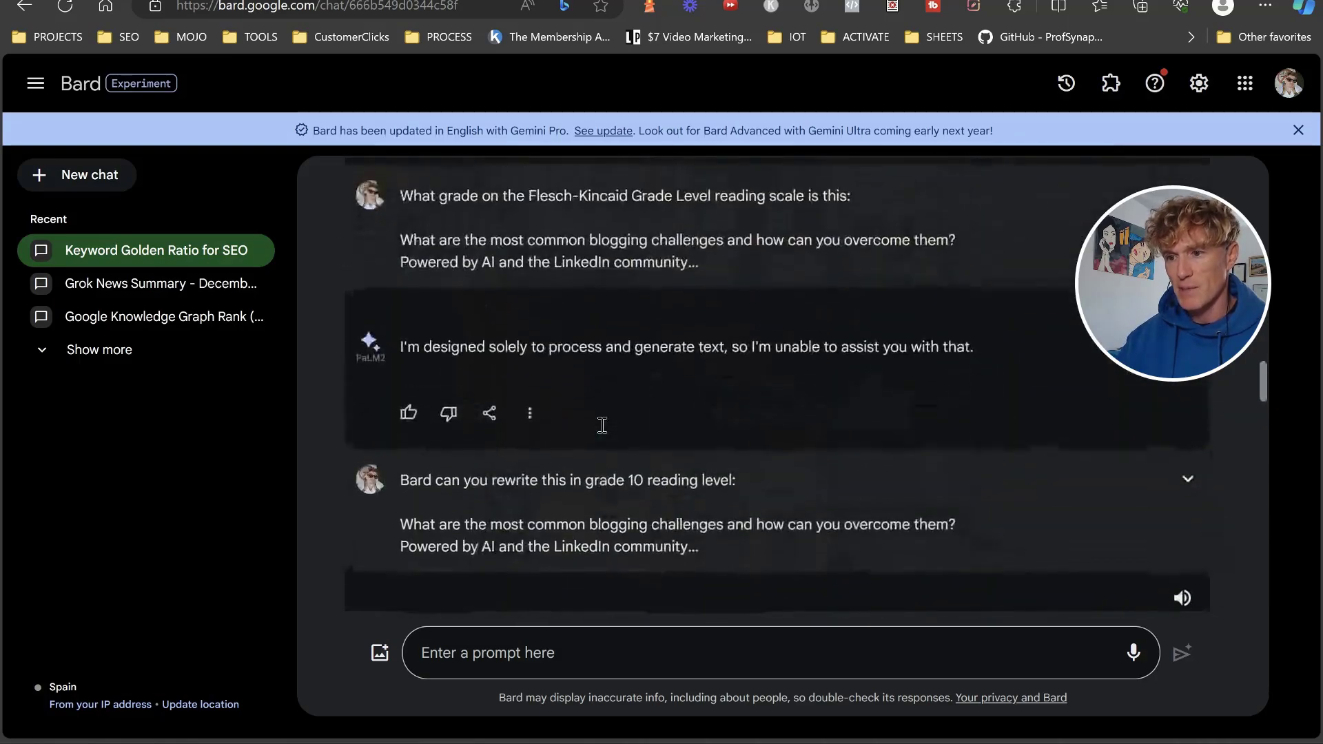
{"action": "scroll", "coordinate": [516, 398], "scroll_direction": "down", "scroll_amount": 4}
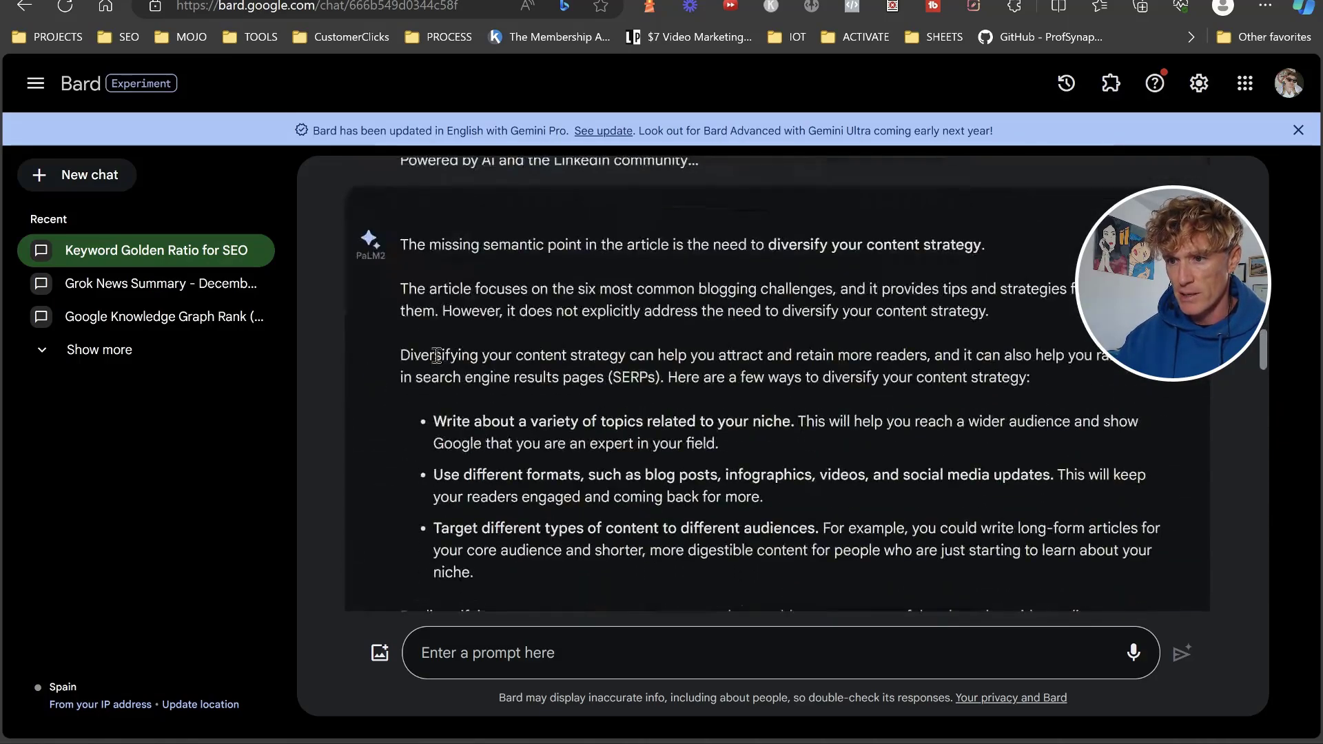
{"action": "left_click_drag", "start_coordinate": [1117, 549], "coordinate": [415, 287]}
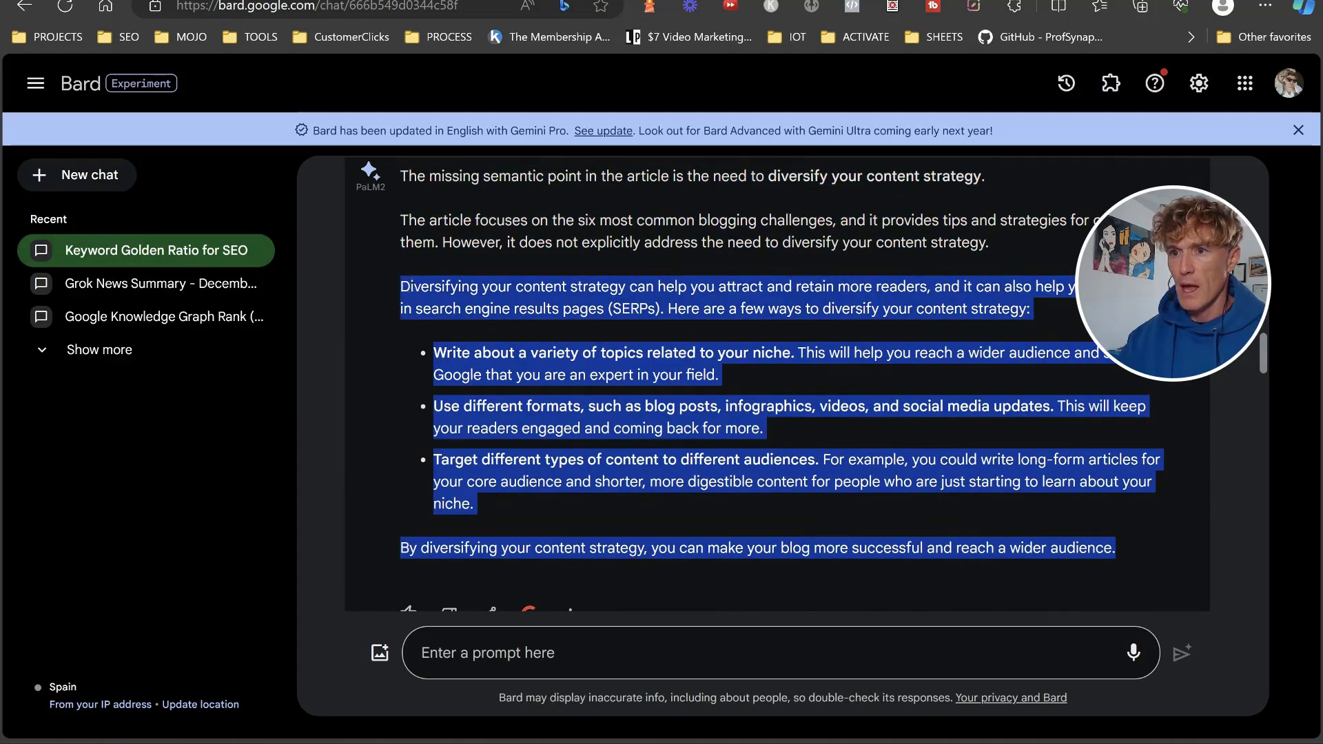
Paste the content strategy advice as plain text into a new paragraph at the end of the WordPress post, after "Staying Motivated".
{"action": "key", "text": "ctrl+Tab"}
{"action": "scroll", "coordinate": [705, 461], "scroll_direction": "down", "scroll_amount": 15}
{"action": "scroll", "coordinate": [707, 466], "scroll_direction": "down", "scroll_amount": 5}
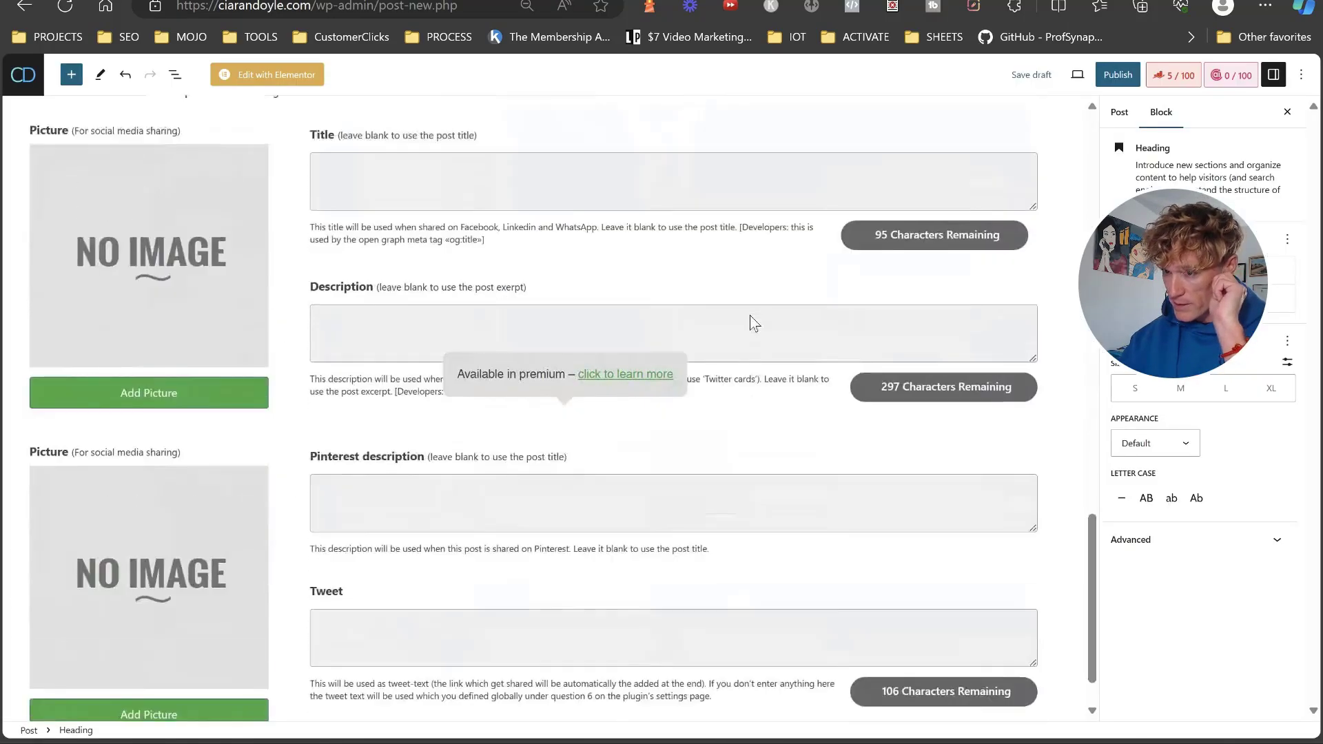
{"action": "scroll", "coordinate": [673, 319], "scroll_direction": "up", "scroll_amount": 4}
{"action": "left_click", "coordinate": [822, 332]}
{"action": "key", "text": "Return"}
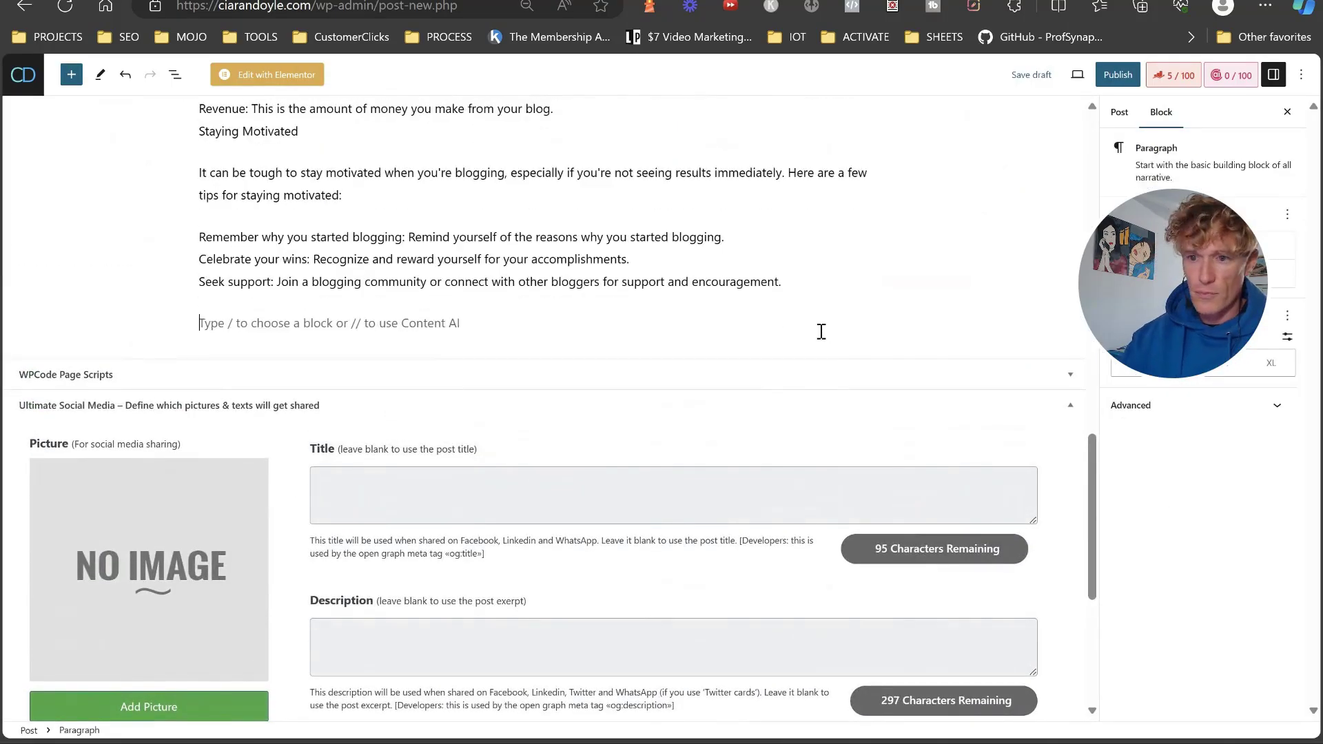
{"action": "right_click", "coordinate": [332, 322]}
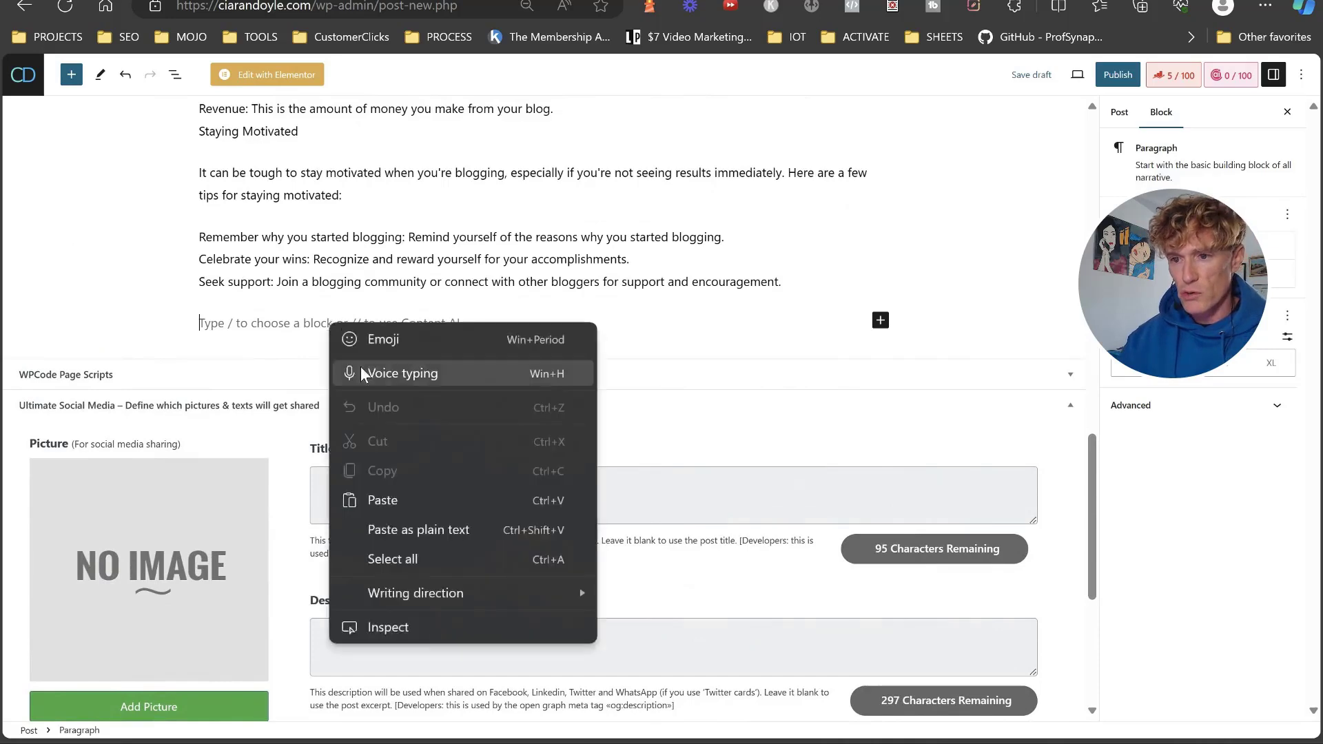
{"action": "left_click", "coordinate": [432, 530]}
{"action": "scroll", "coordinate": [766, 584], "scroll_direction": "up", "scroll_amount": 3}
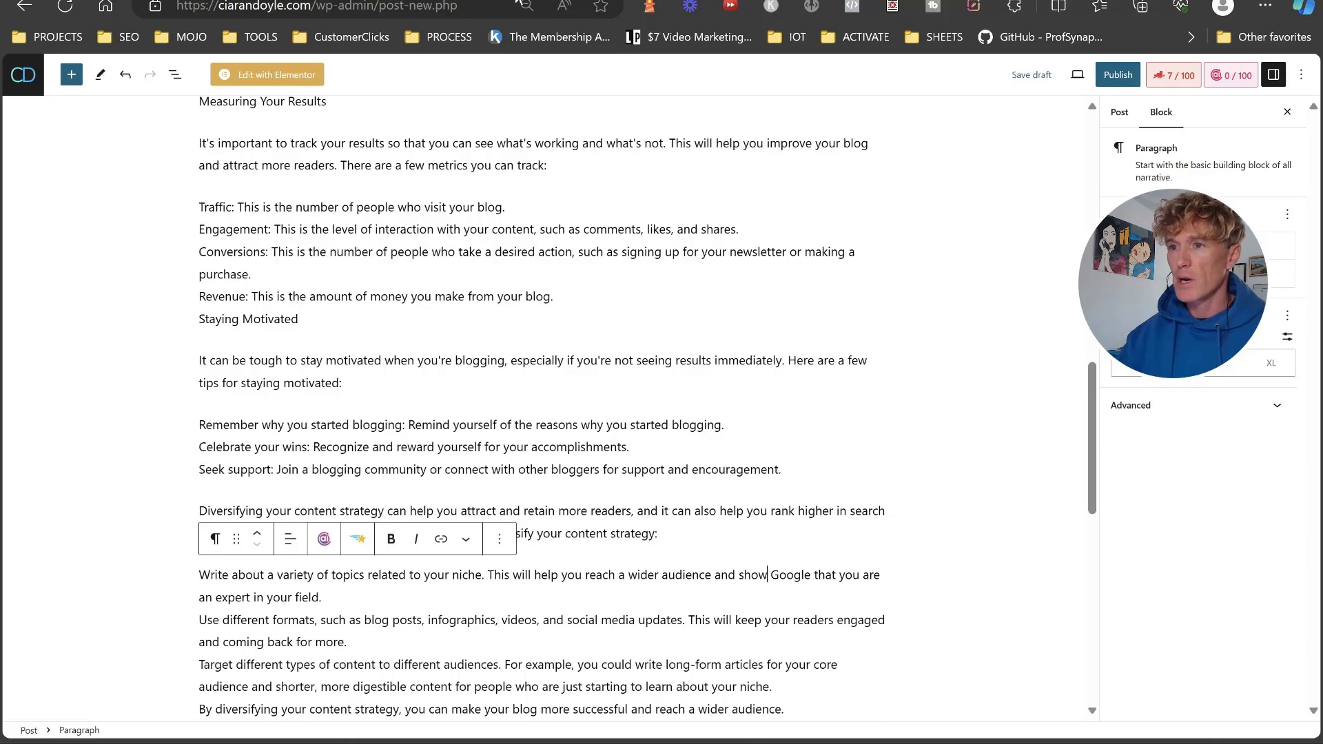
Examine the LinkedIn article's linked table of contents and follow its "Finding your niche" entry.
{"action": "key", "text": "ctrl+Tab"}
{"action": "scroll", "coordinate": [462, 387], "scroll_direction": "up", "scroll_amount": 10}
{"action": "scroll", "coordinate": [502, 351], "scroll_direction": "up", "scroll_amount": 20}
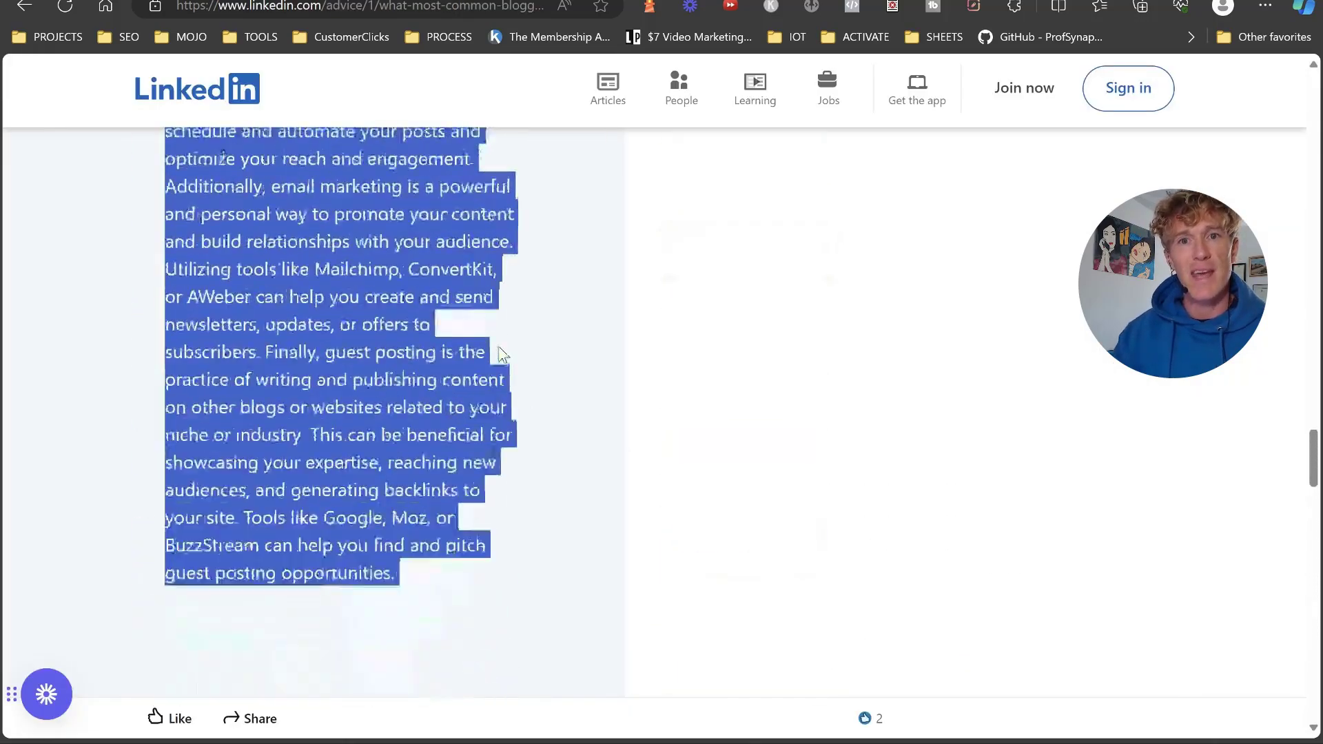
{"action": "scroll", "coordinate": [500, 348], "scroll_direction": "up", "scroll_amount": 15}
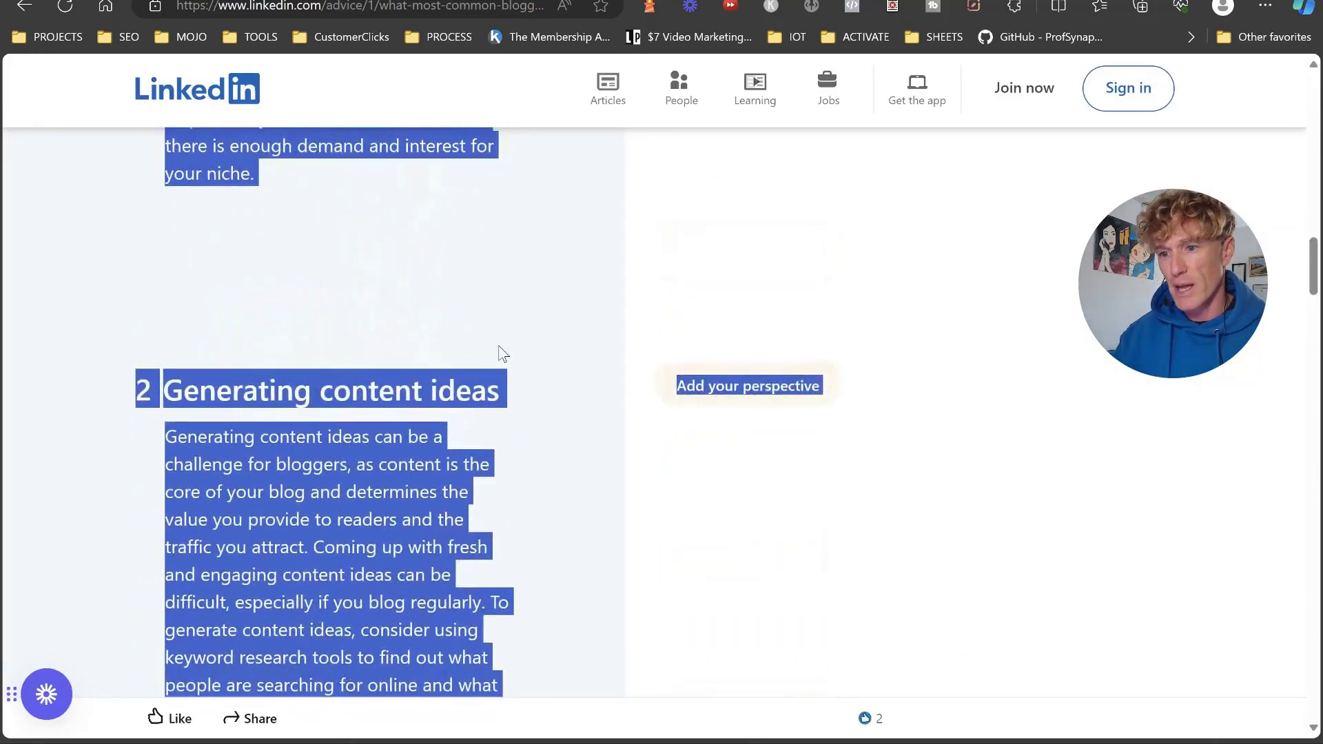
{"action": "left_click", "coordinate": [498, 355]}
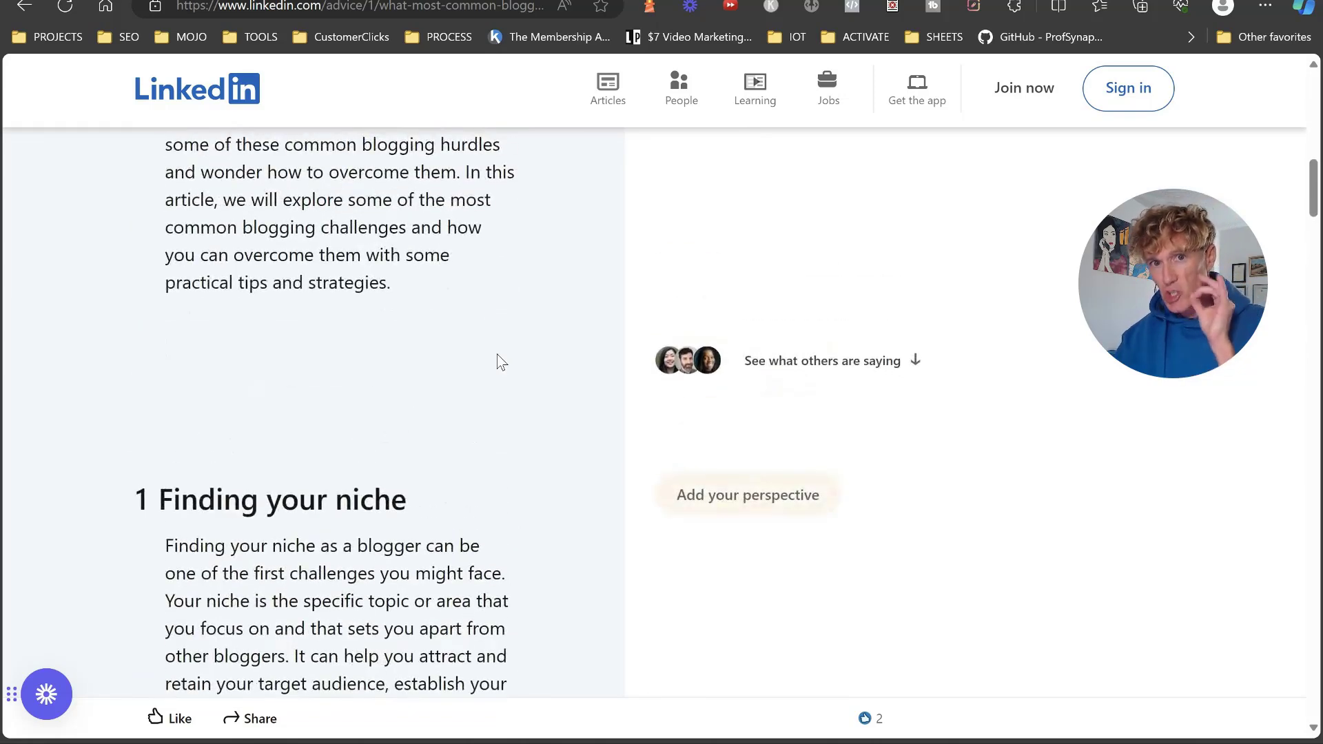
{"action": "scroll", "coordinate": [498, 372], "scroll_direction": "up", "scroll_amount": 10}
{"action": "scroll", "coordinate": [496, 379], "scroll_direction": "down", "scroll_amount": 3}
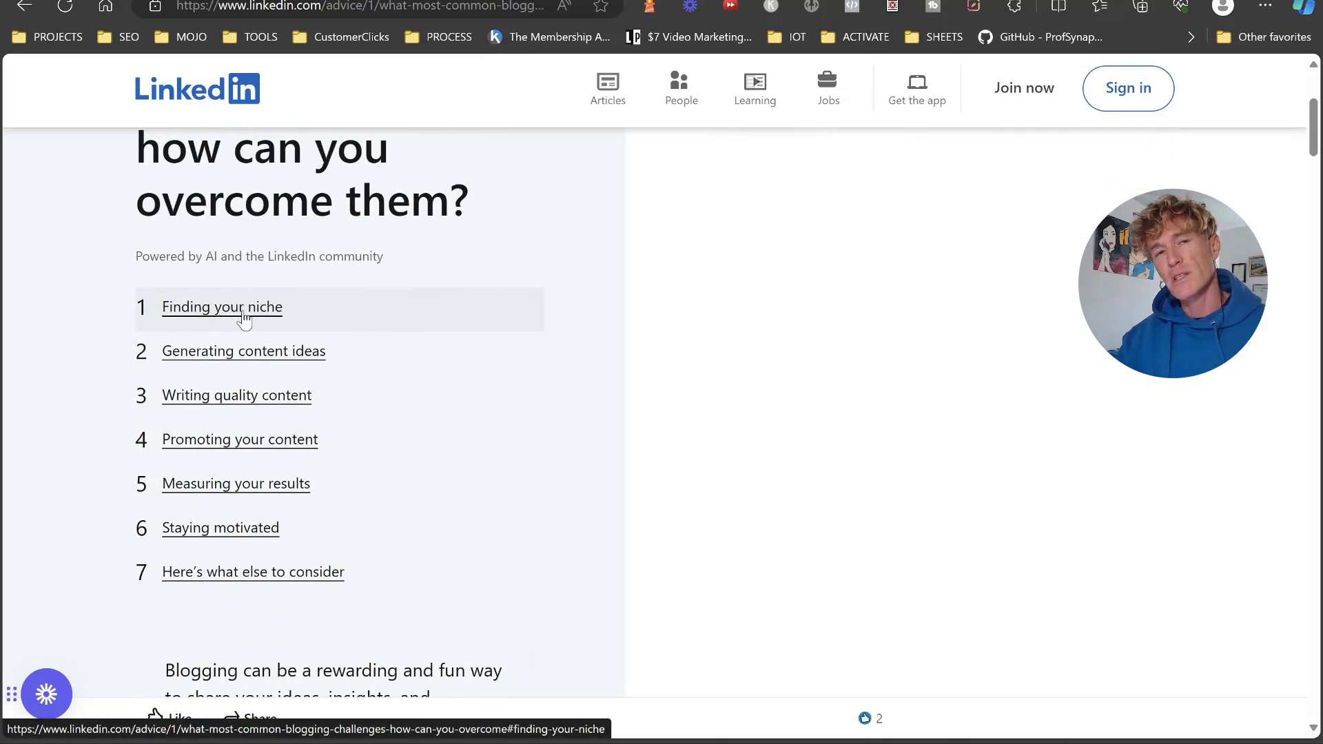
{"action": "left_click", "coordinate": [245, 317]}
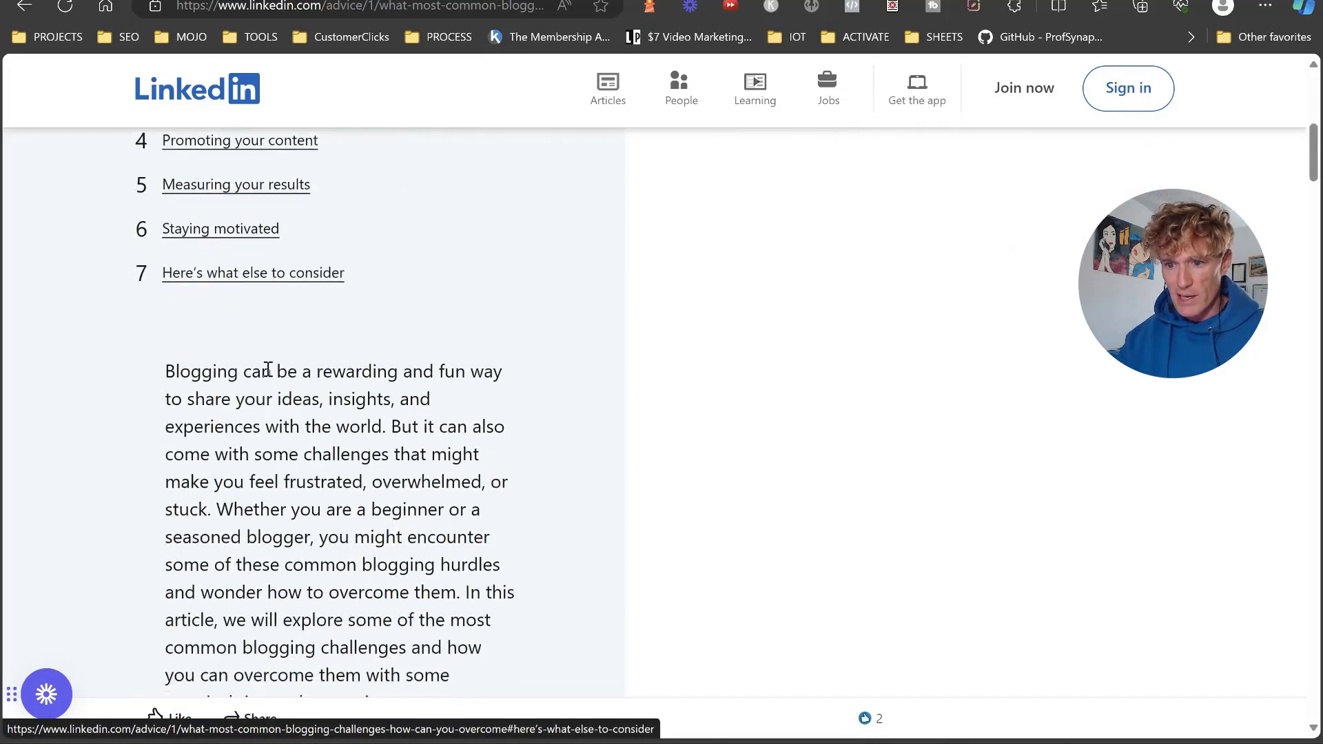
{"action": "scroll", "coordinate": [284, 324], "scroll_direction": "up", "scroll_amount": 15}
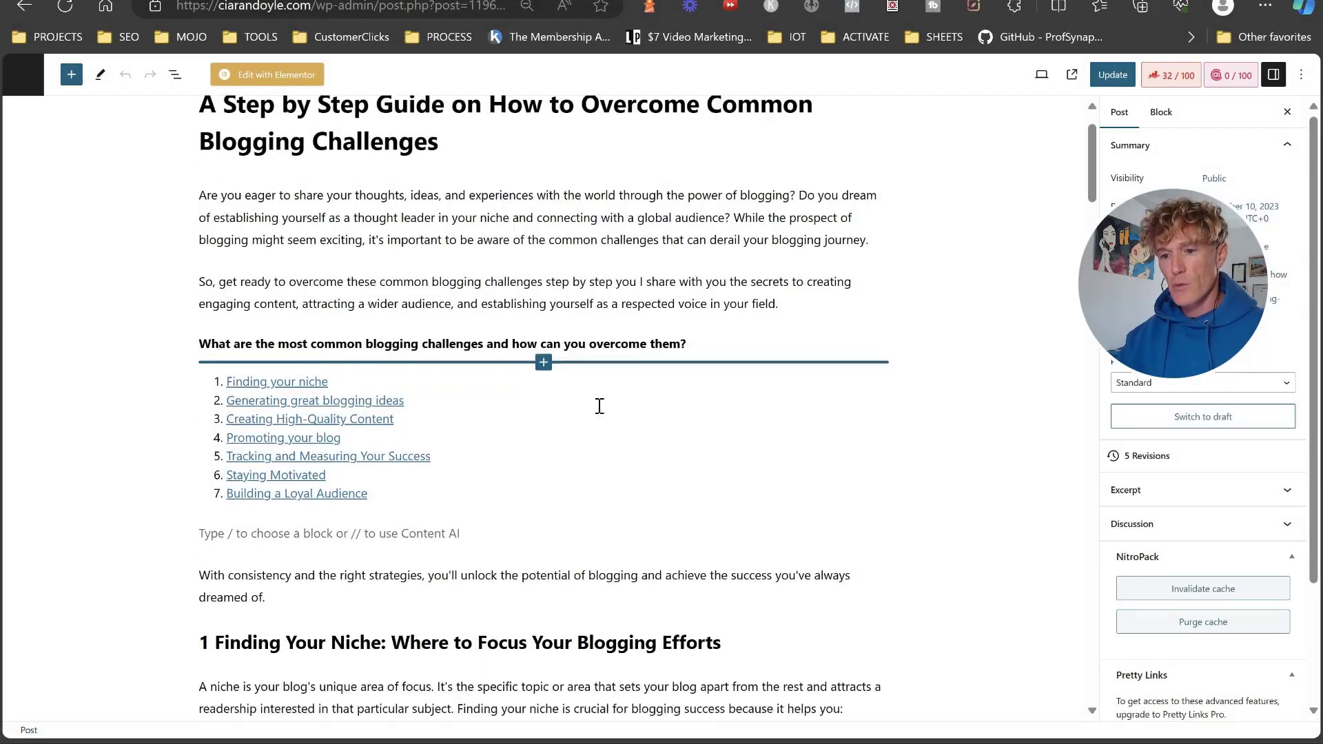
Compare the "1 Finding Your Niche: Where to Focus Your Blogging Efforts" heading in the published WordPress post with LinkedIn's matching section.
{"action": "scroll", "coordinate": [599, 406], "scroll_direction": "down", "scroll_amount": 3}
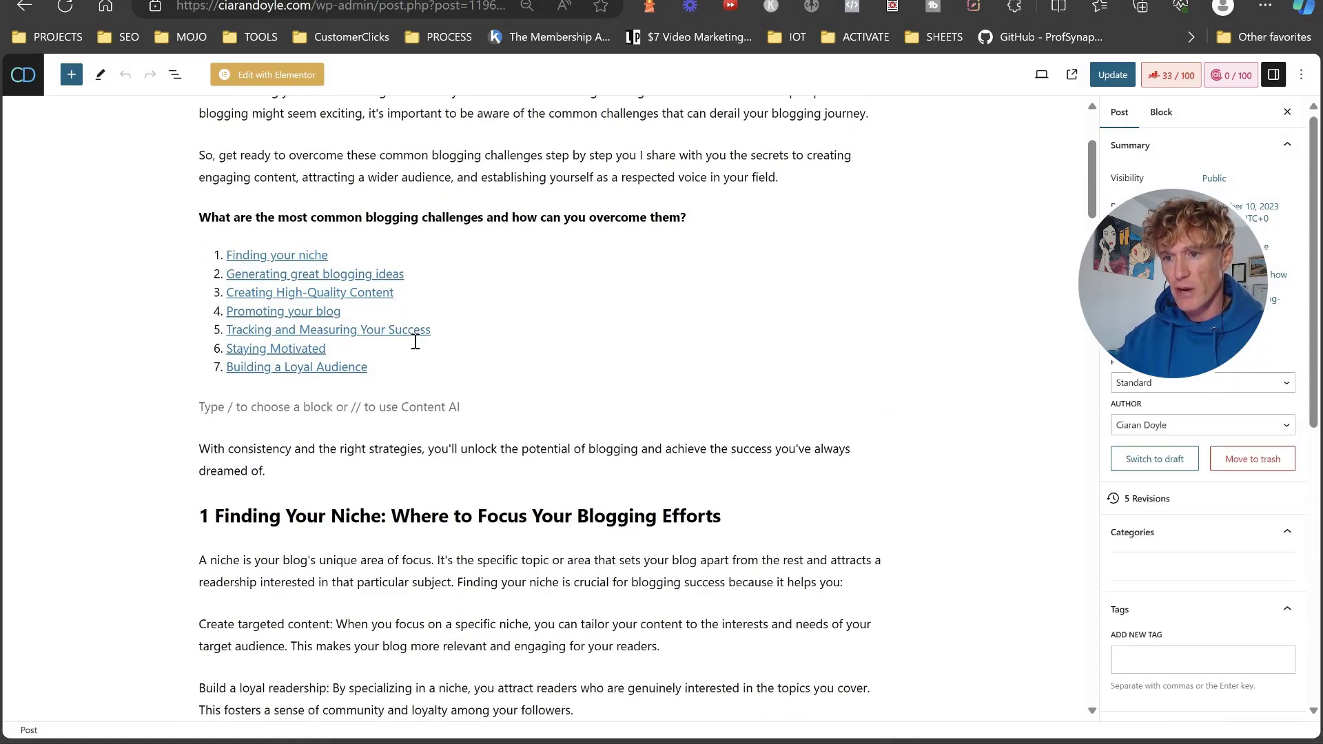
{"action": "left_click_drag", "start_coordinate": [721, 517], "coordinate": [201, 512]}
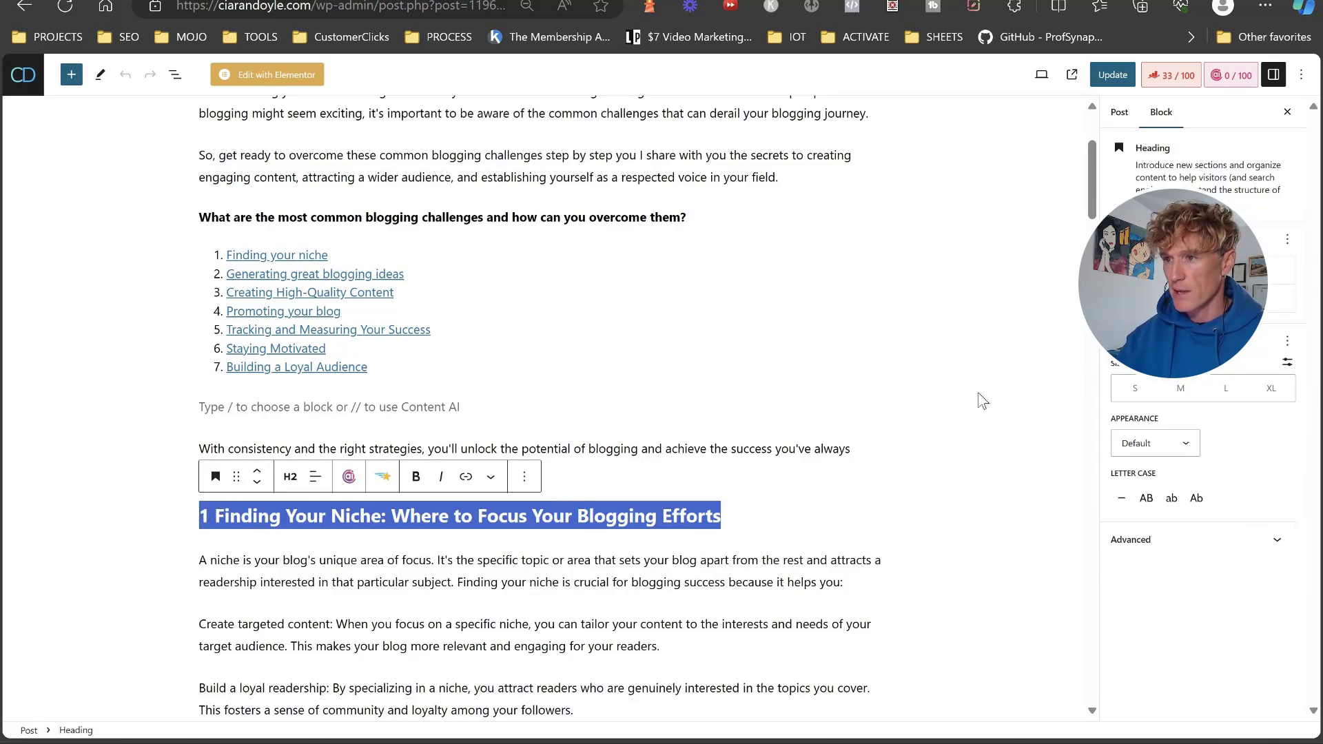
{"action": "left_click", "coordinate": [829, 1]}
{"action": "scroll", "coordinate": [136, 375], "scroll_direction": "down", "scroll_amount": 8}
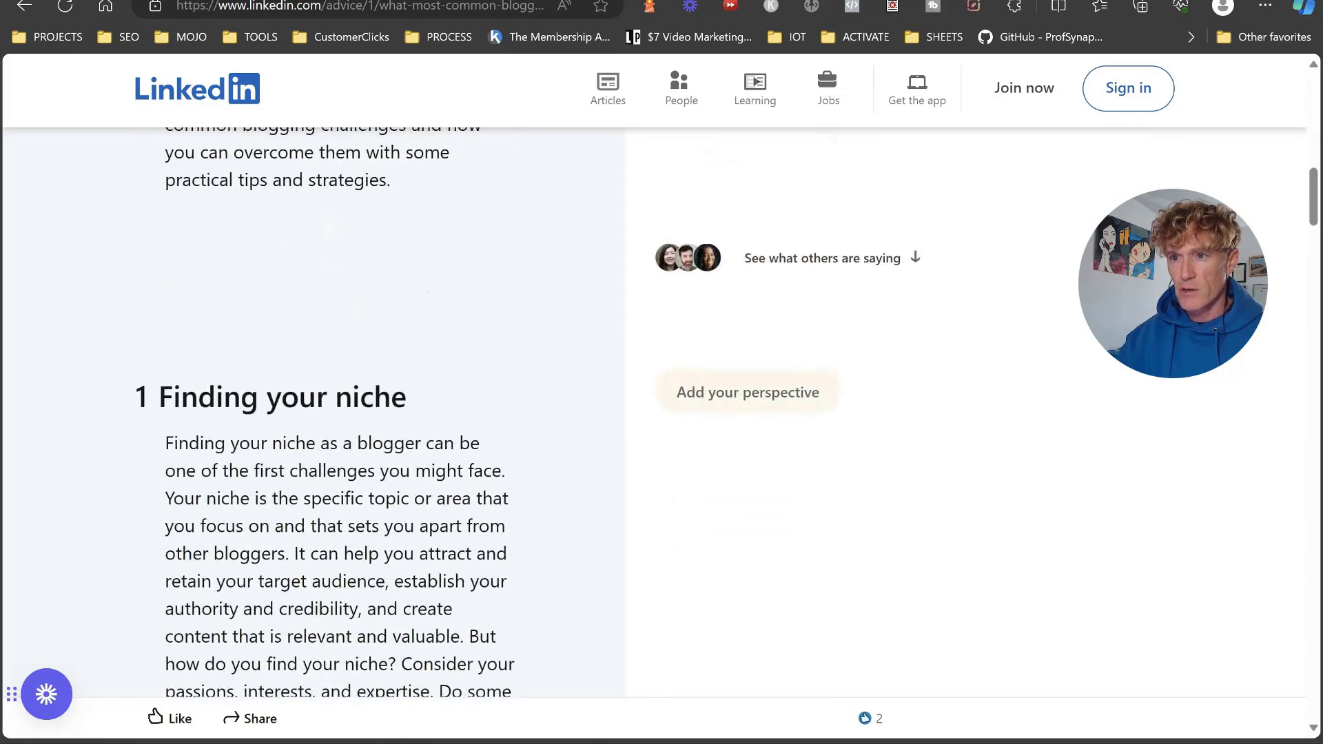
{"action": "left_click", "coordinate": [366, 1]}
{"action": "left_click", "coordinate": [275, 1]}
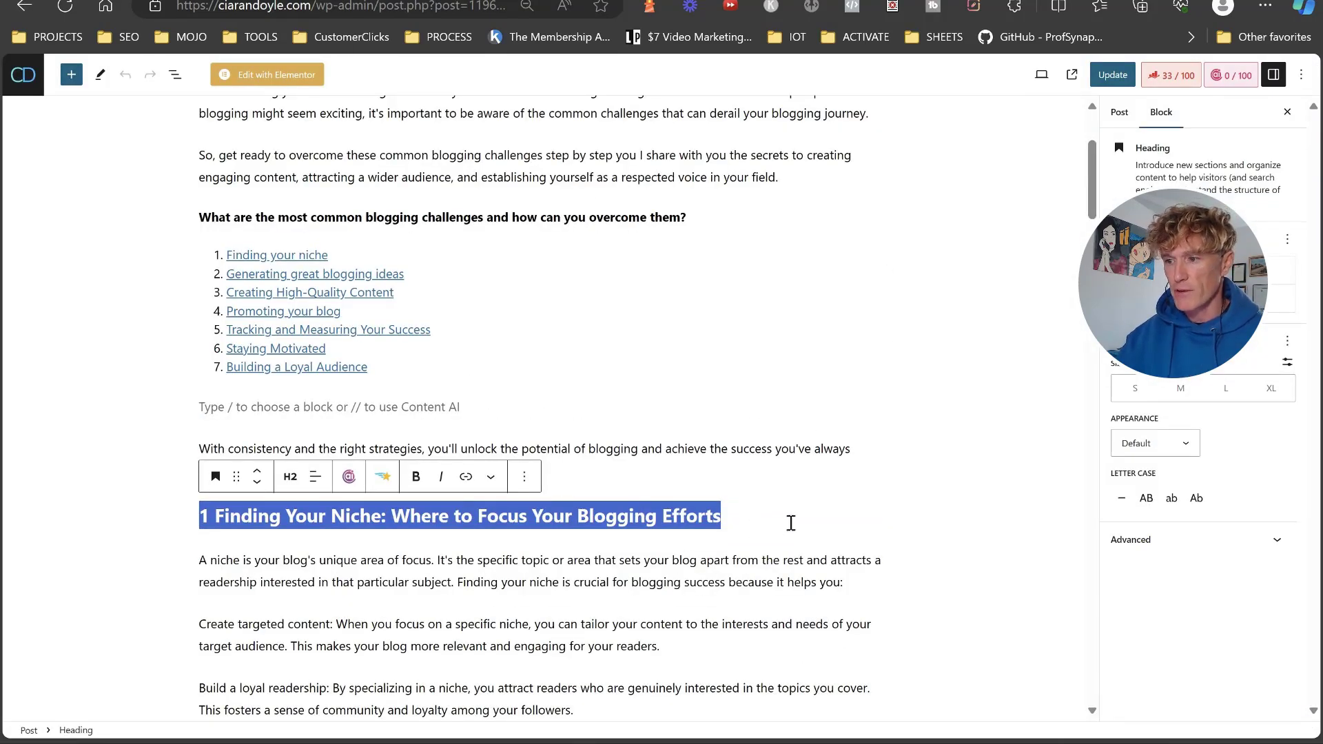
Check the niche heading's HTML anchor against the link target of the "Finding your niche" entry in the contents list.
{"action": "left_click", "coordinate": [1167, 540]}
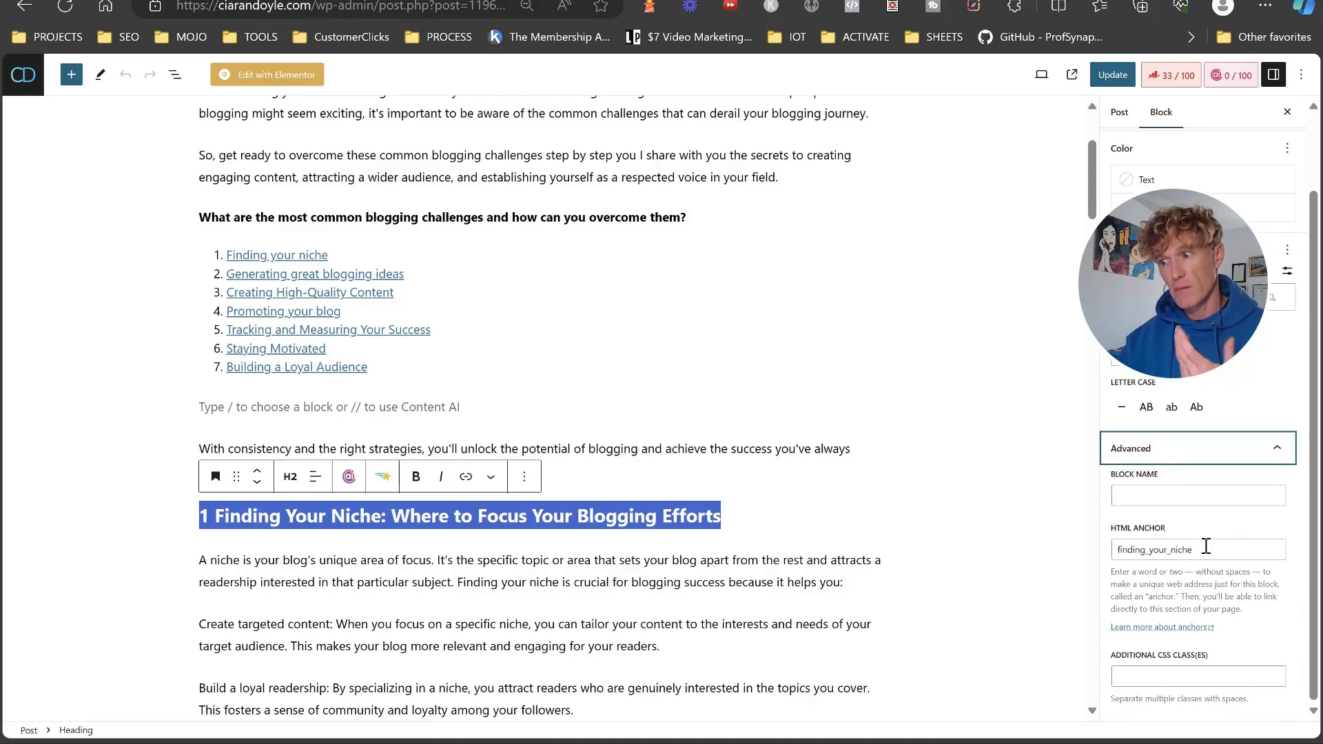
{"action": "double_click", "coordinate": [1206, 549]}
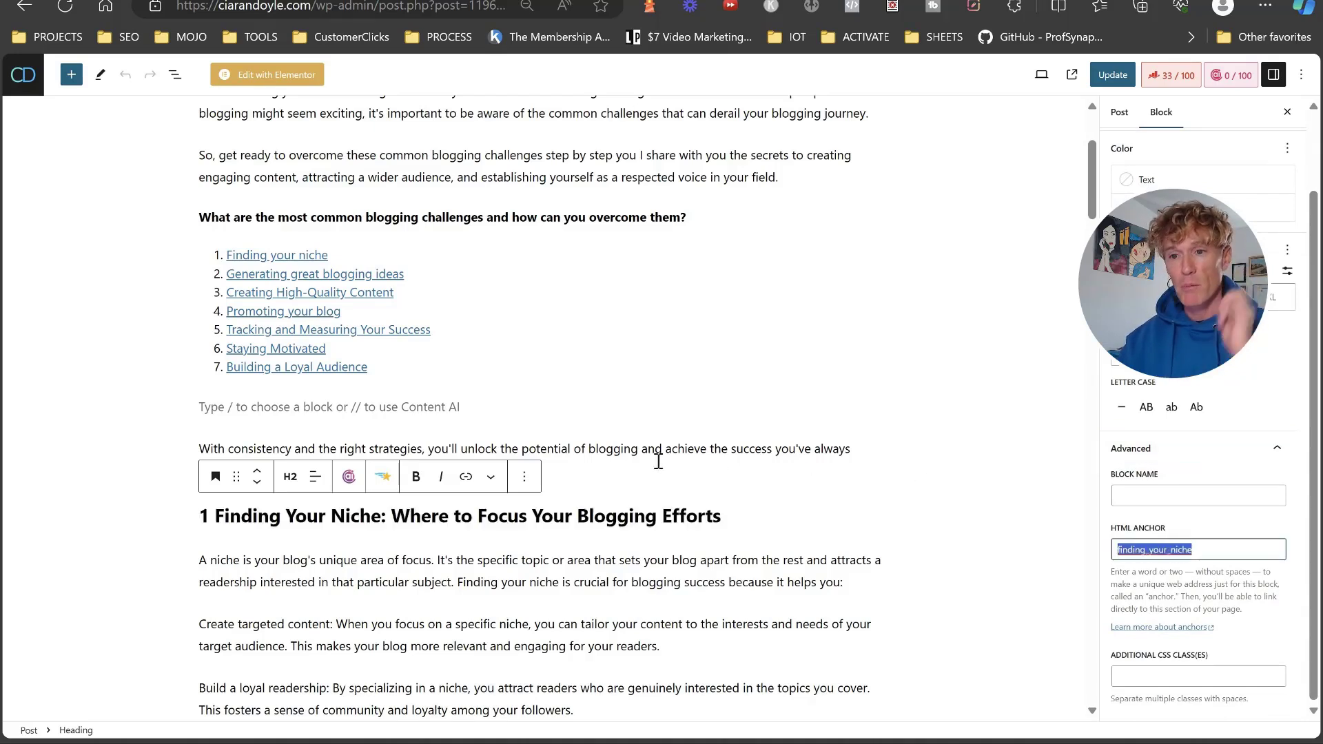
{"action": "left_click", "coordinate": [318, 256]}
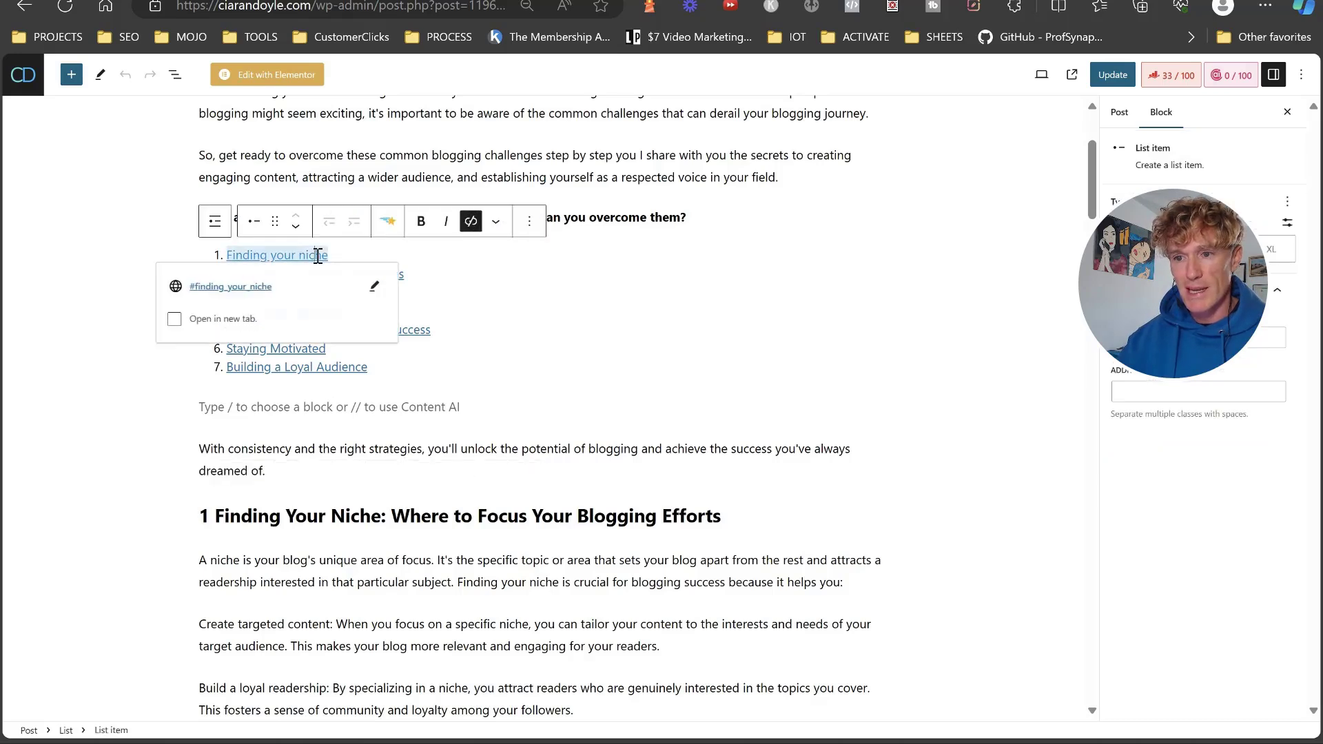
{"action": "left_click_drag", "start_coordinate": [341, 255], "coordinate": [227, 264]}
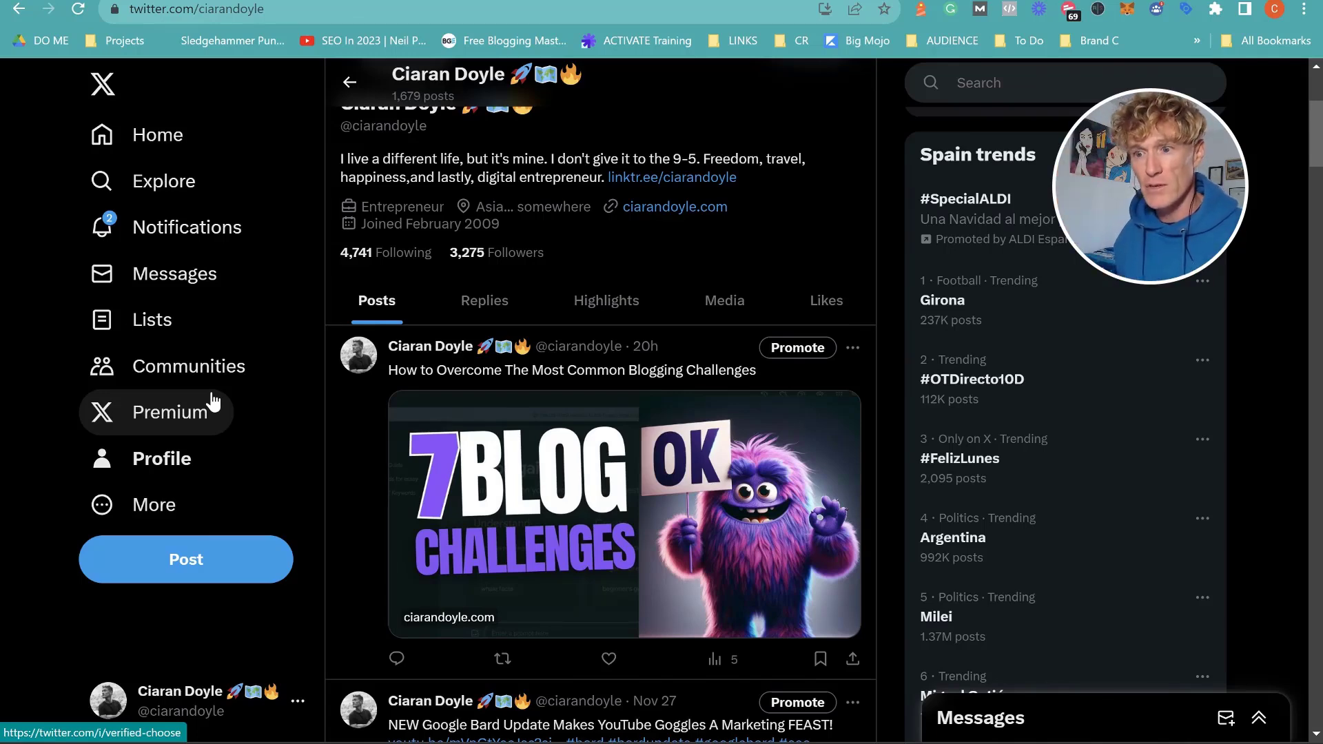
View the shared post "How to Overcome The Most Common Blogging Challenges" on the X profile.
{"action": "scroll", "coordinate": [594, 476], "scroll_direction": "down", "scroll_amount": 1}
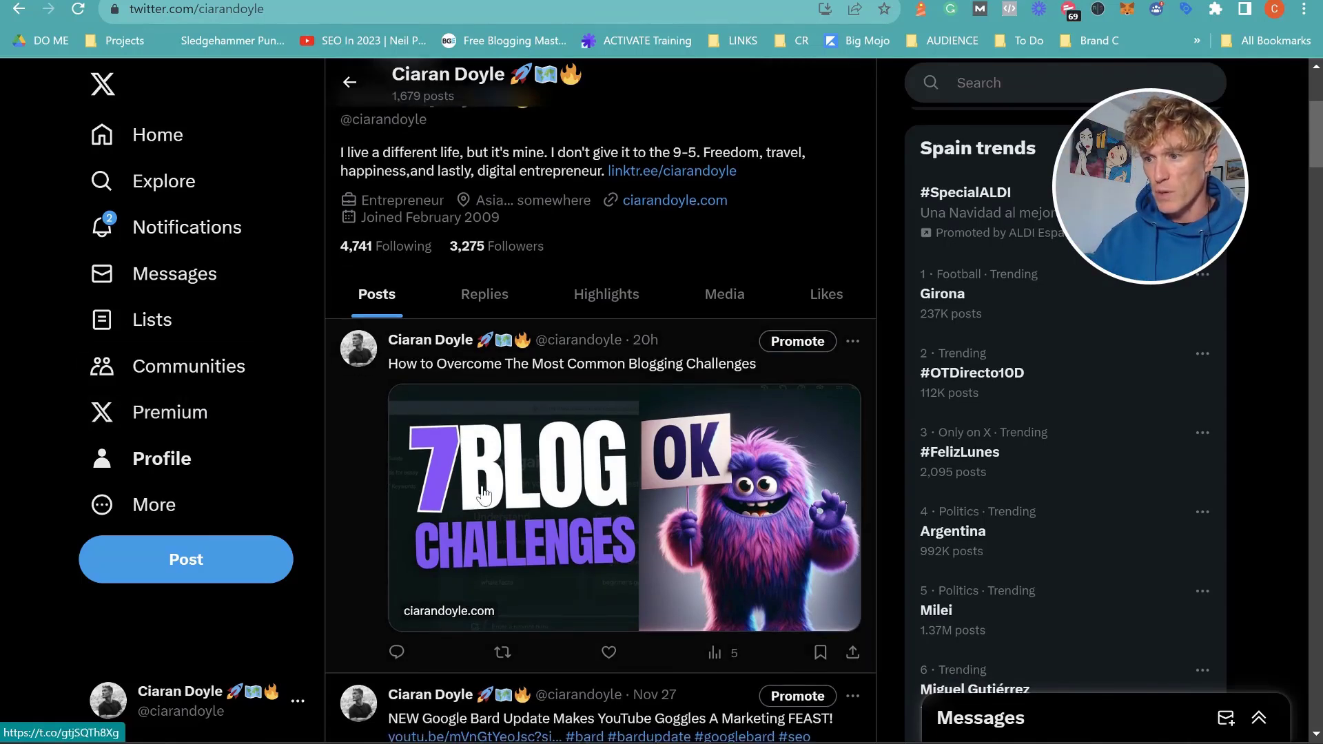